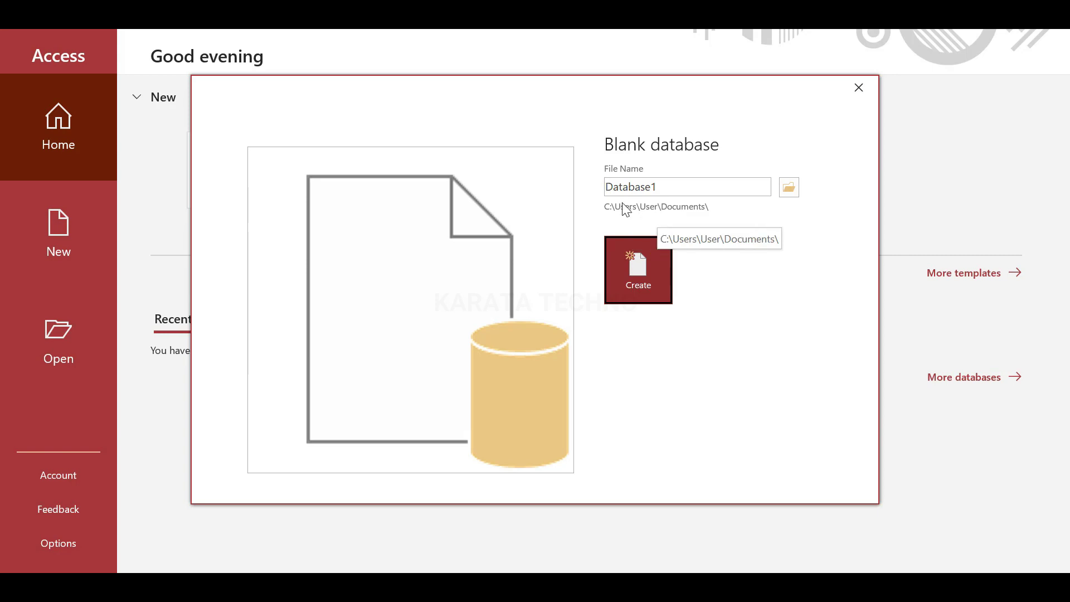
Step: Create a blank database named TokoRealfood in the TUTORIAL MS ACCESS folder
click(791, 189)
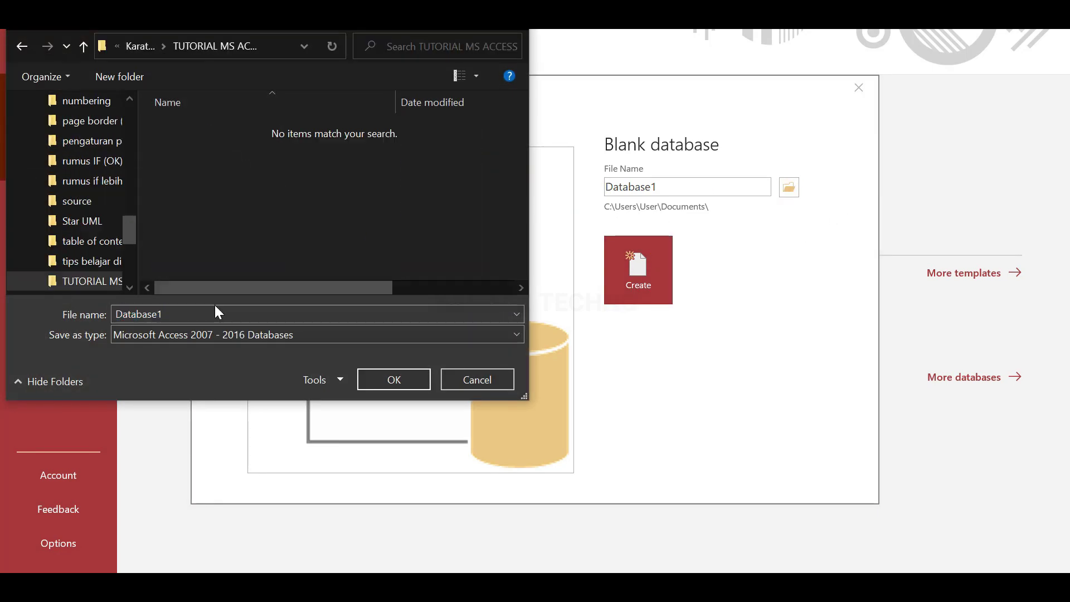
double_click(187, 314)
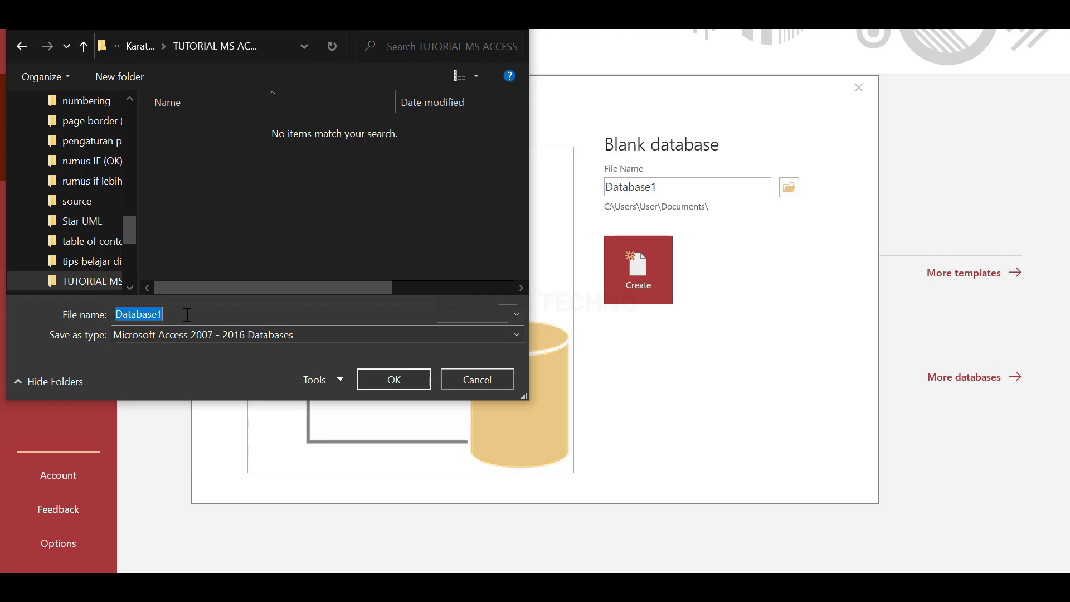
text(TokoRealfood)
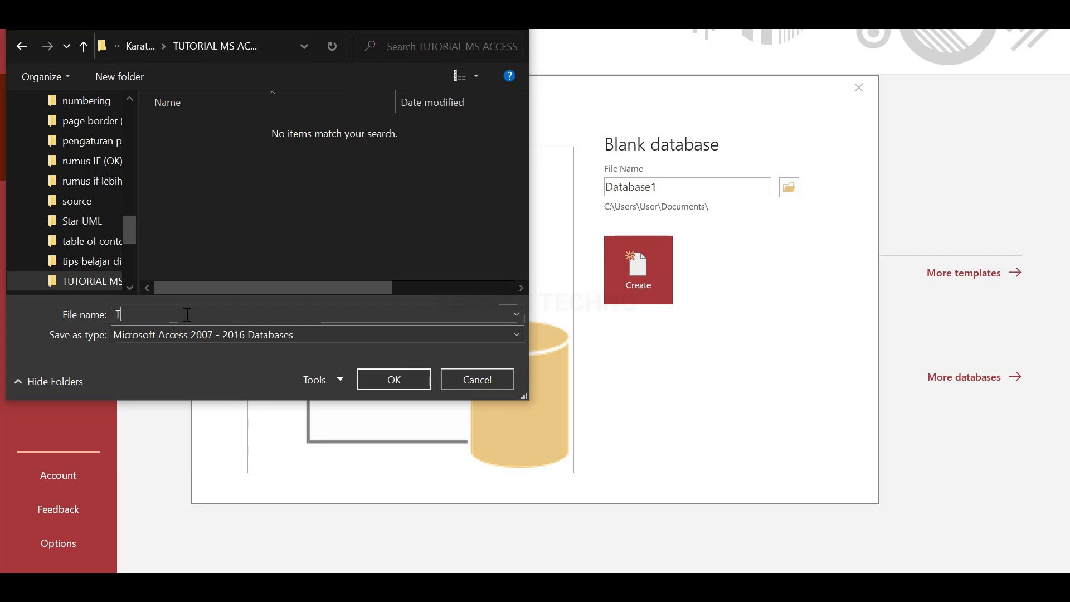
click(392, 380)
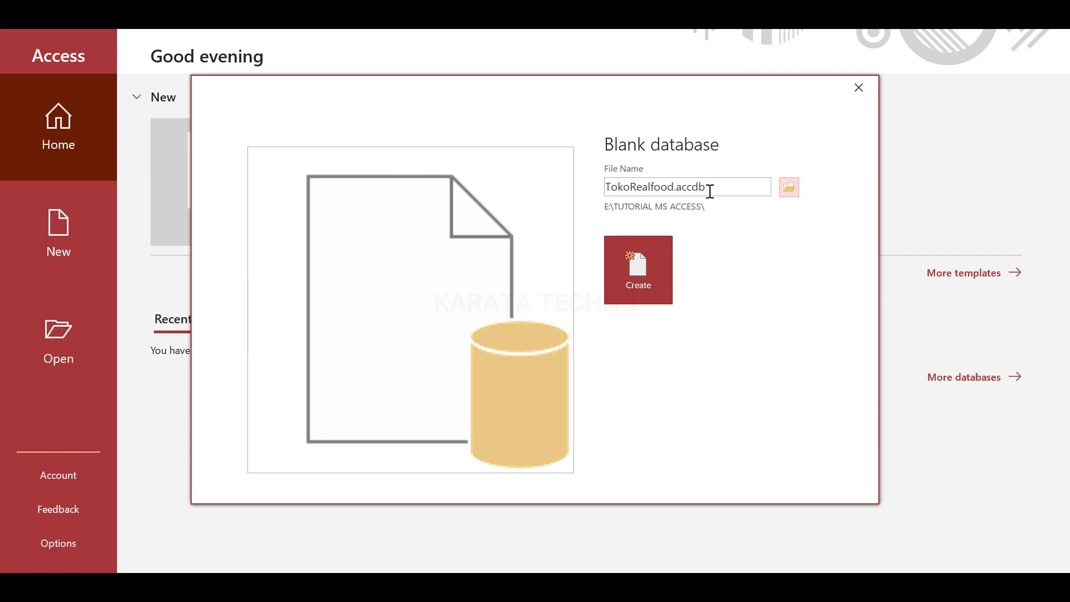
click(633, 276)
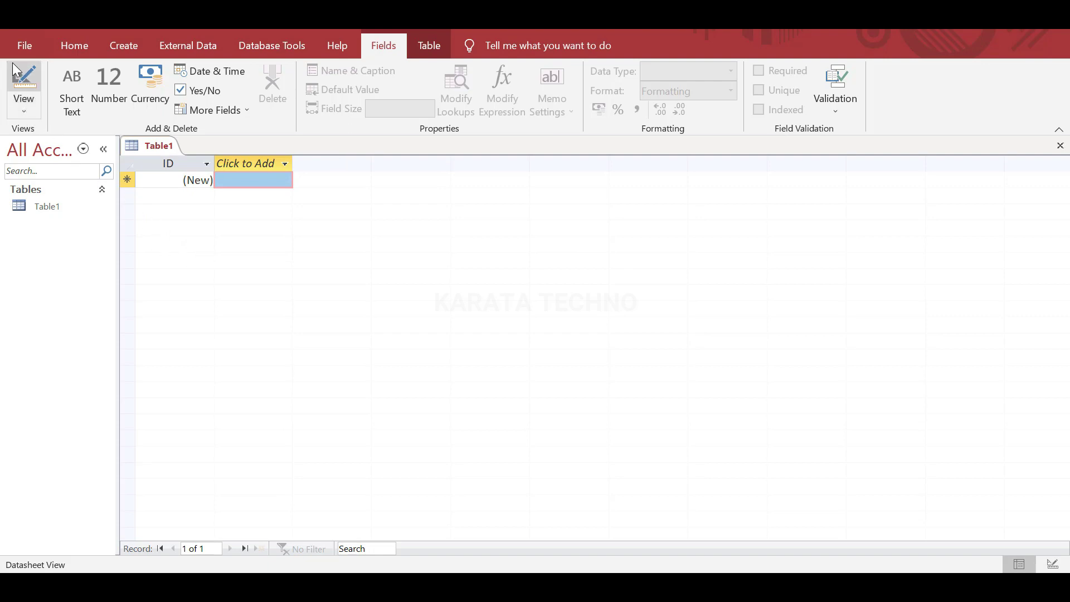
Step: Examine the file commands, table view choices, navigation pane, and the object creation, external data and database tools commands
click(25, 46)
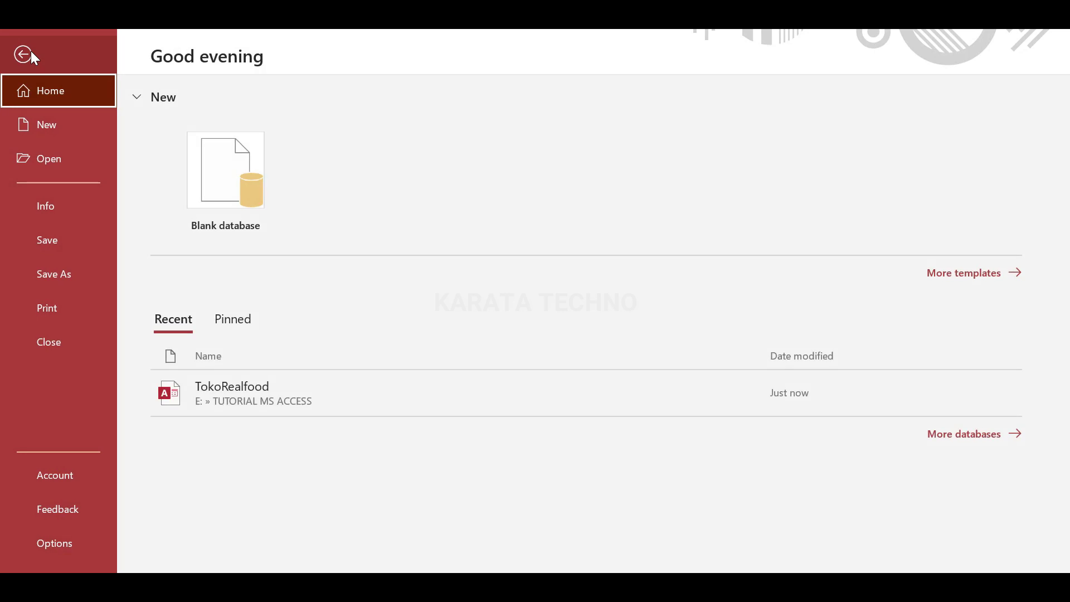
click(25, 53)
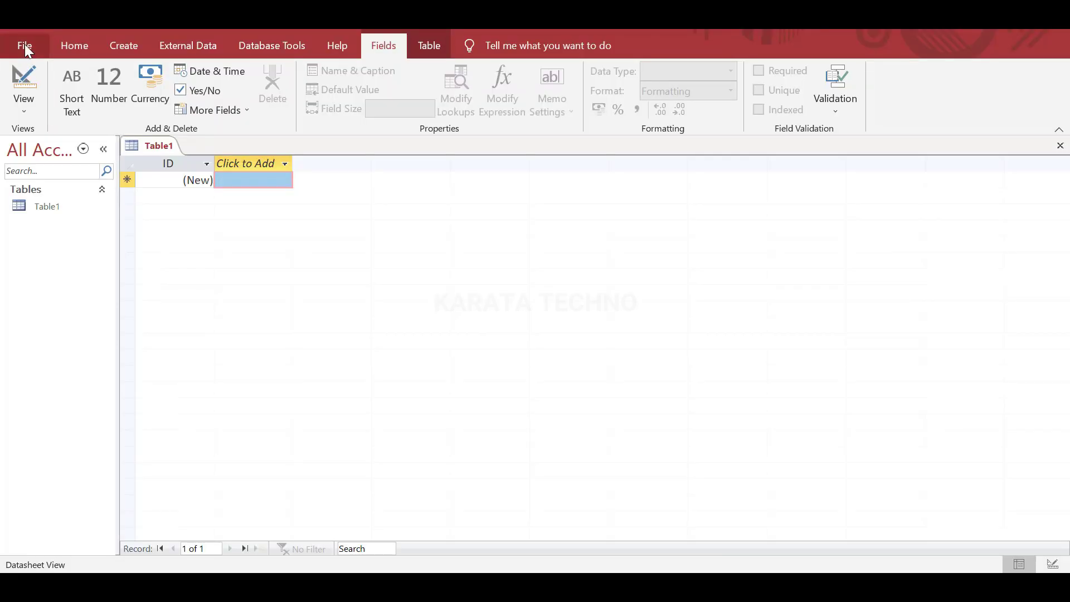
click(25, 45)
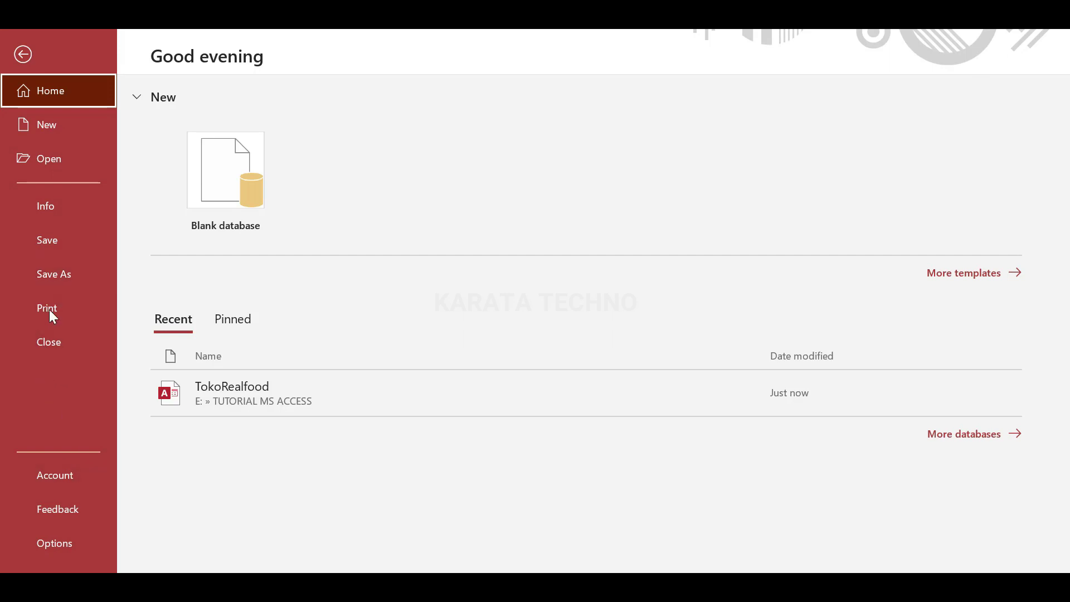
click(25, 57)
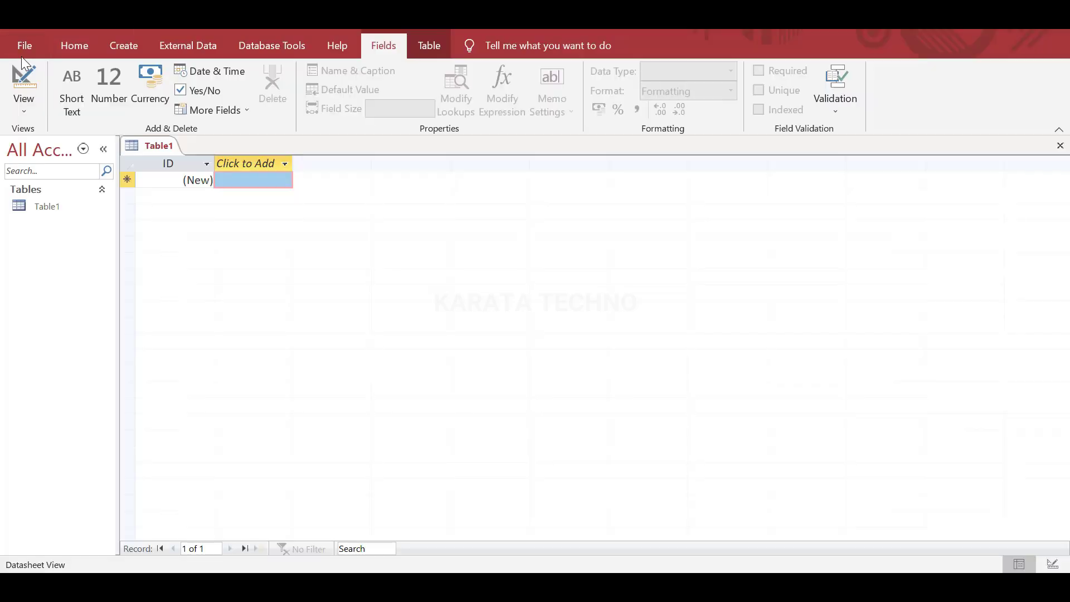
click(74, 49)
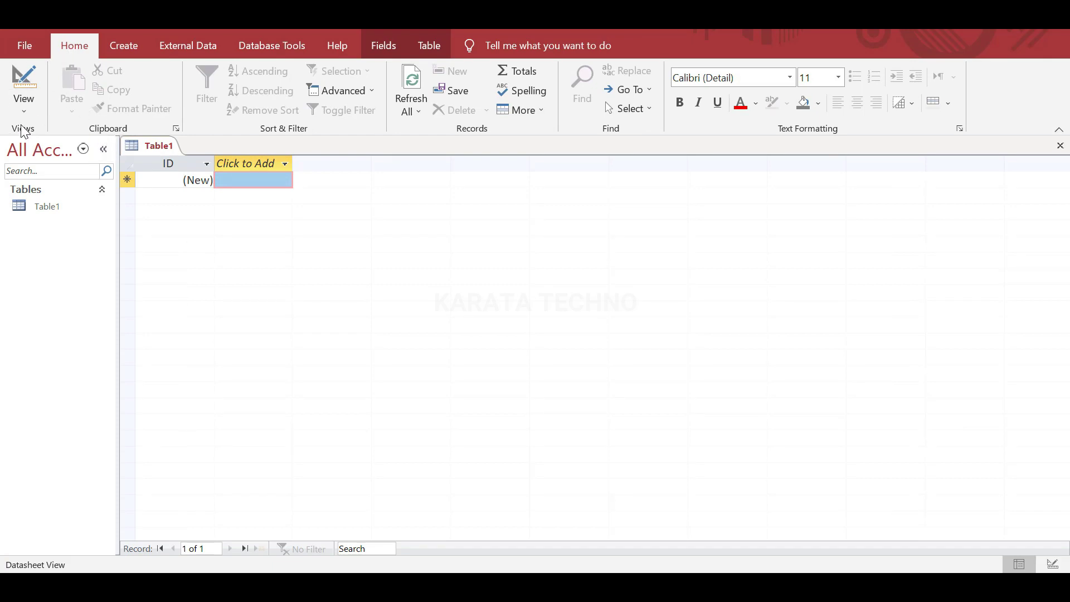
click(29, 109)
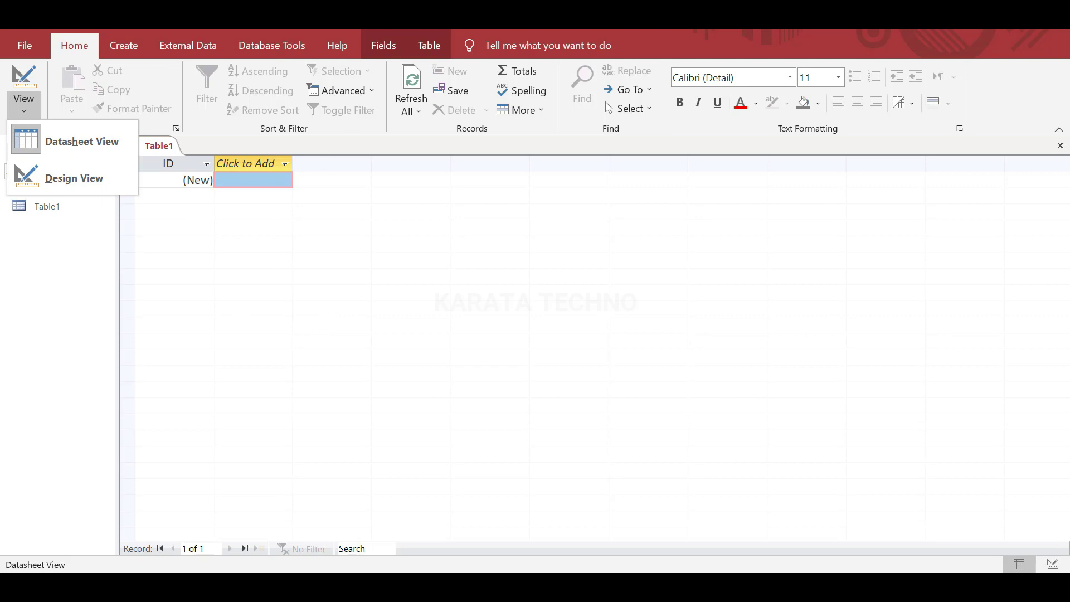
click(83, 284)
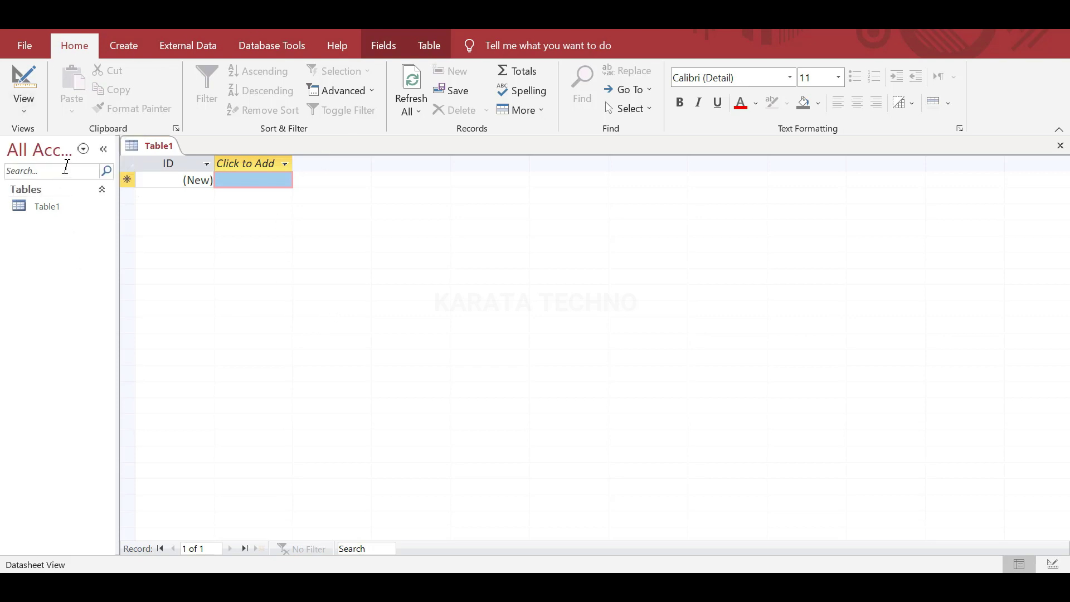
click(103, 151)
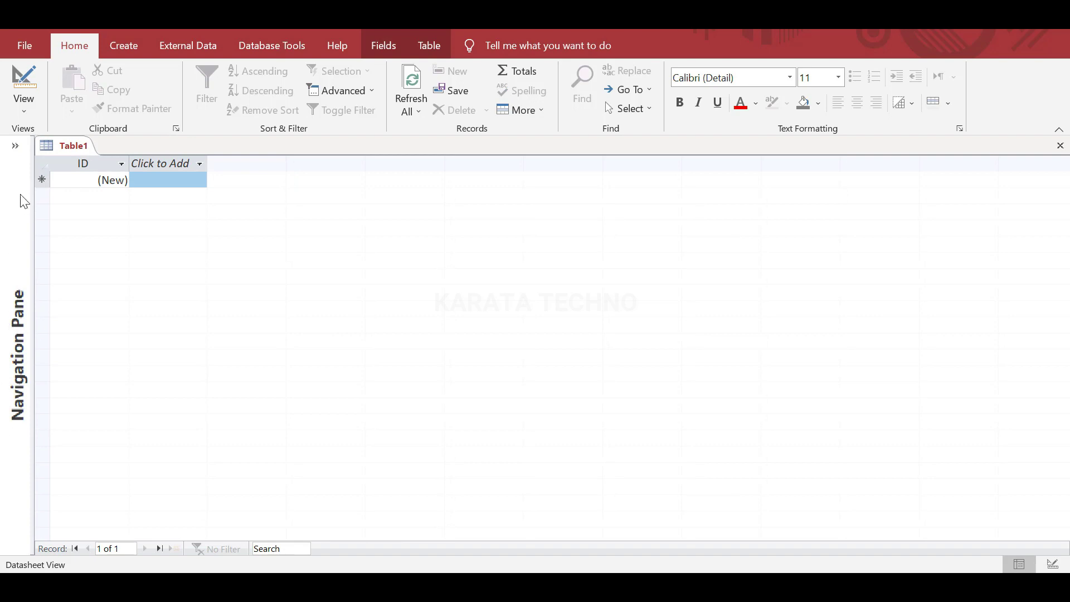
click(15, 146)
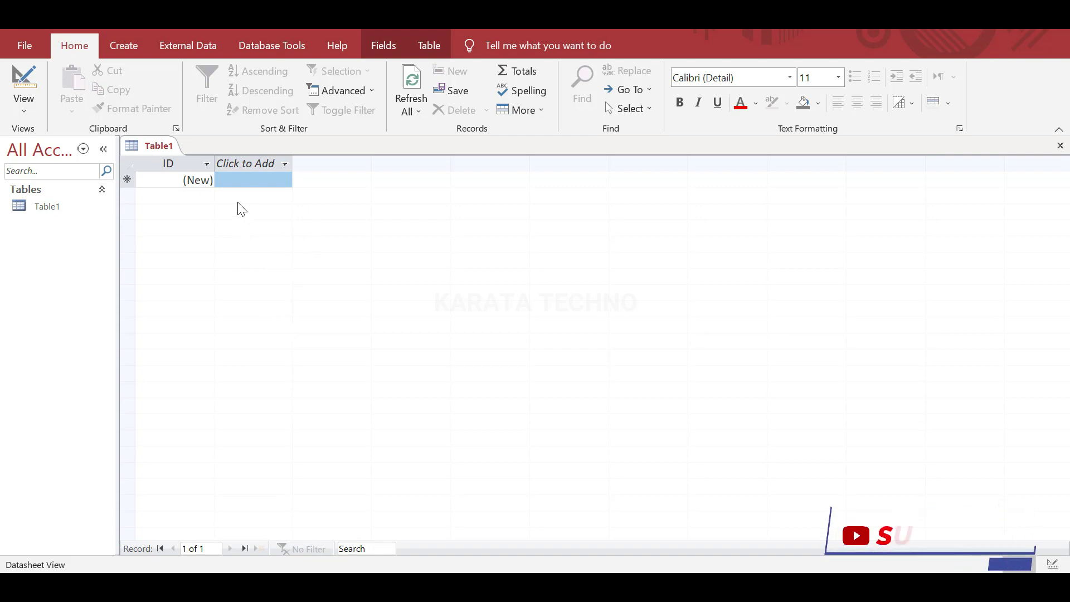
click(24, 112)
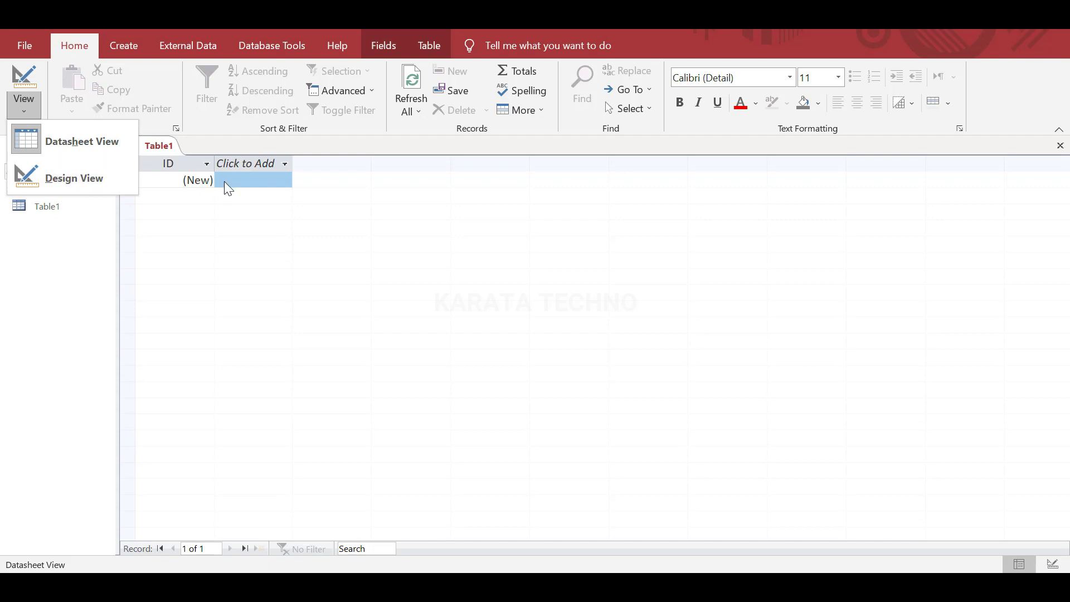
click(323, 259)
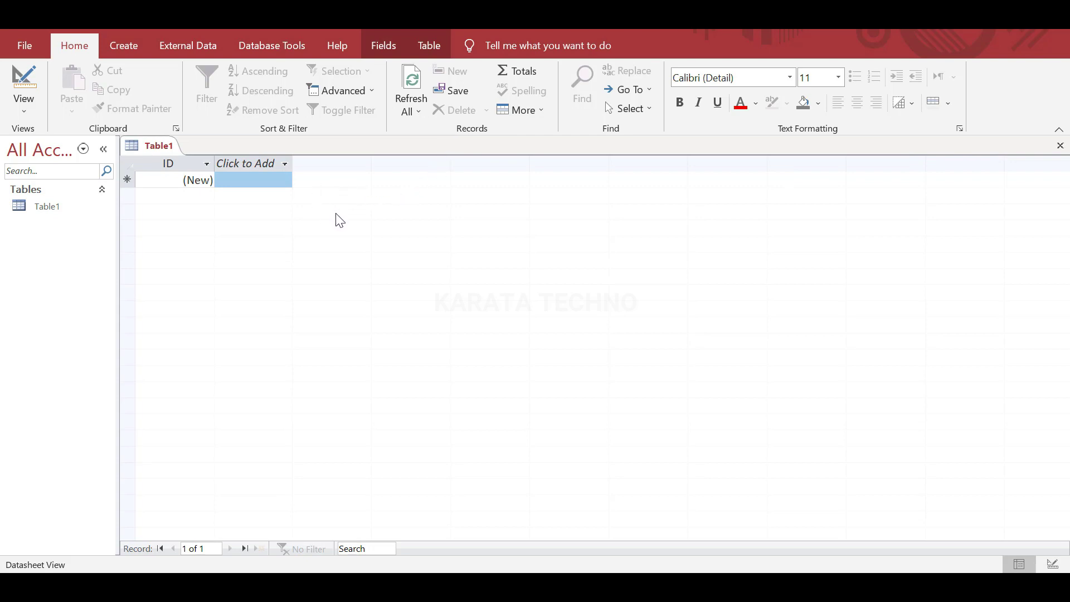
click(416, 109)
click(129, 50)
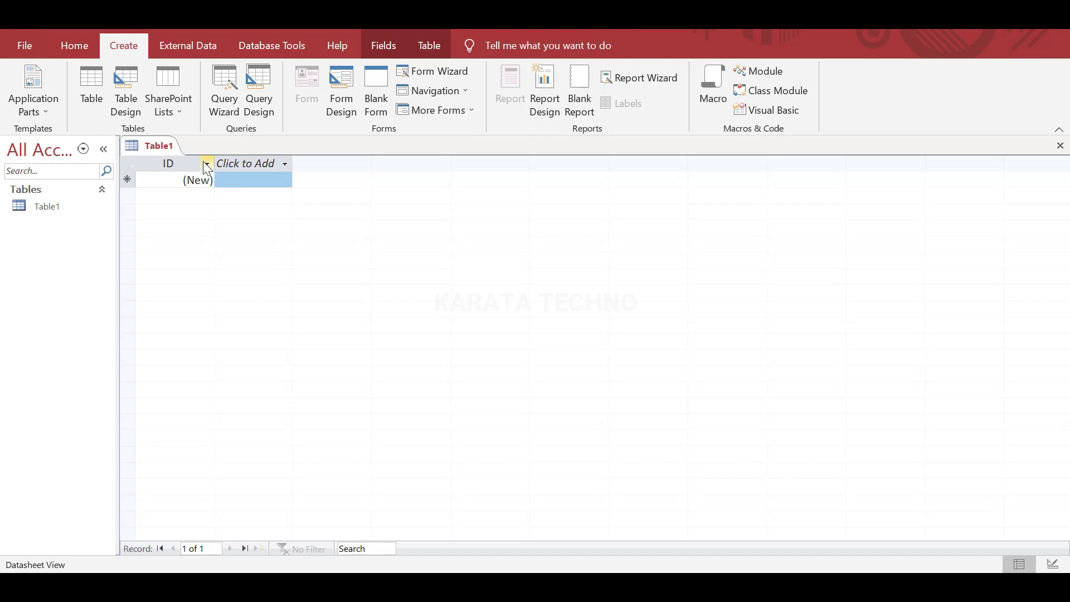
click(190, 46)
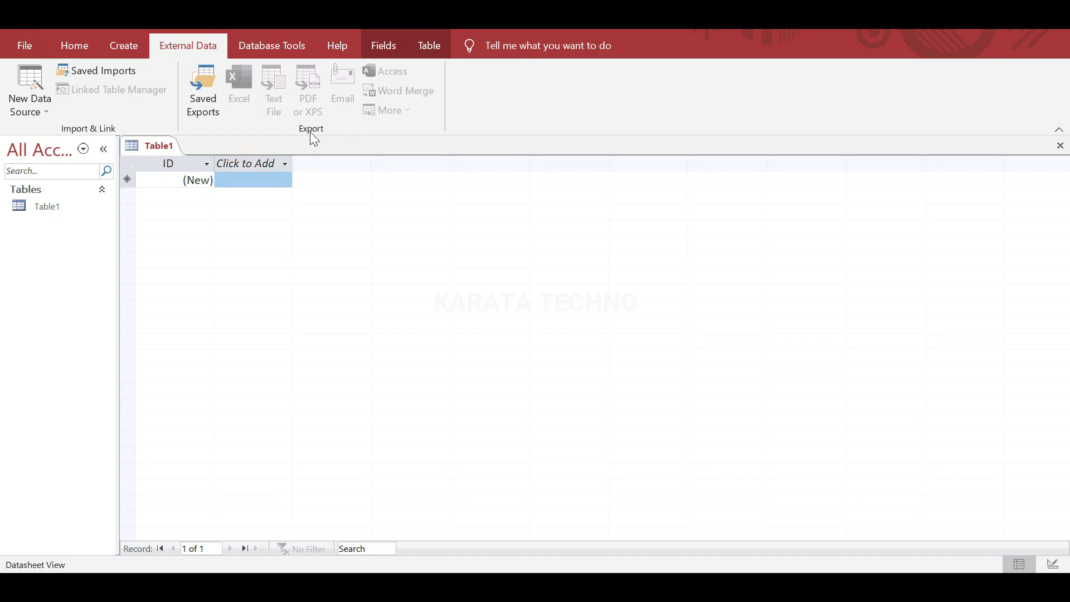
click(259, 45)
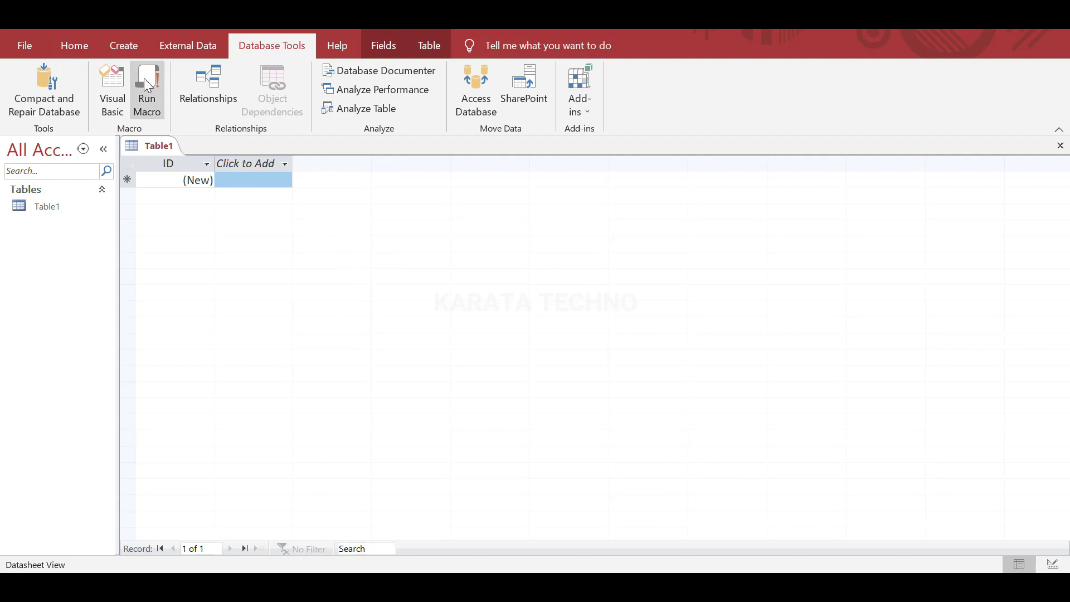
Step: Switch Table1 to Design View, saving the table as tbl_barang
click(85, 48)
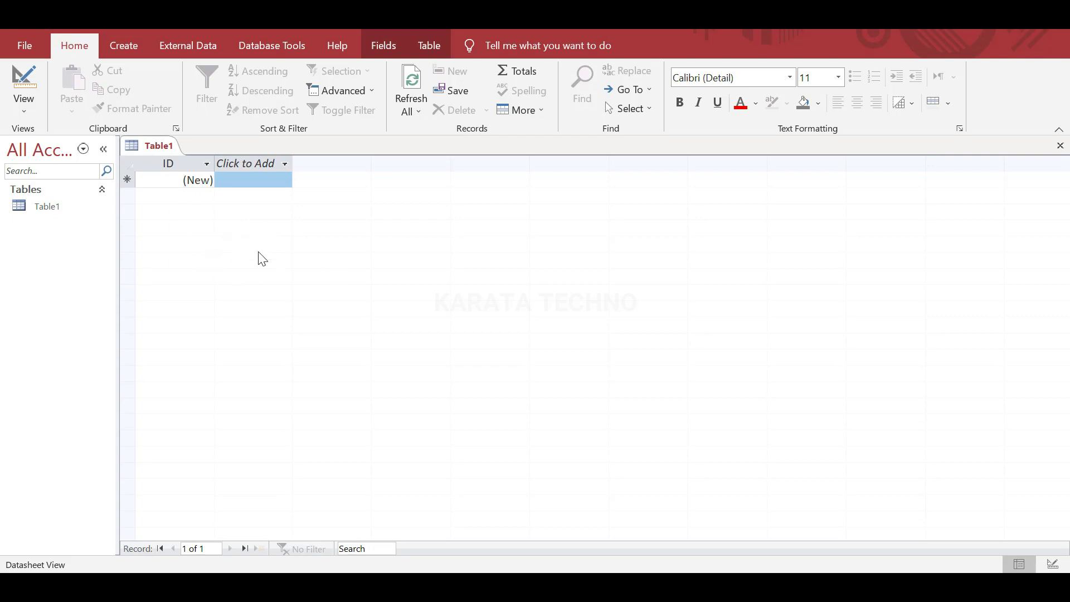
click(22, 110)
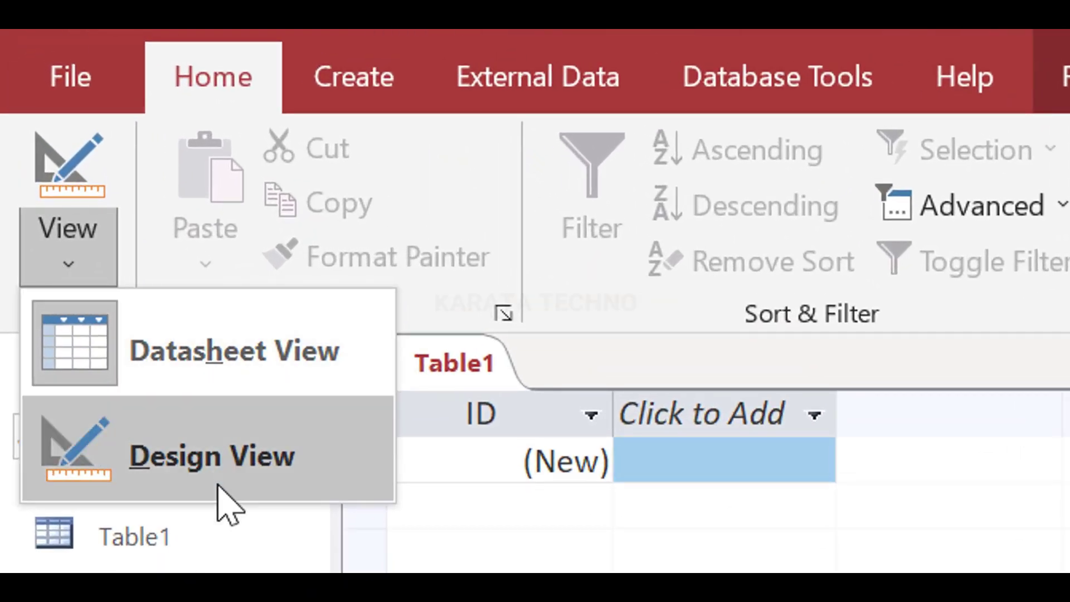
click(166, 456)
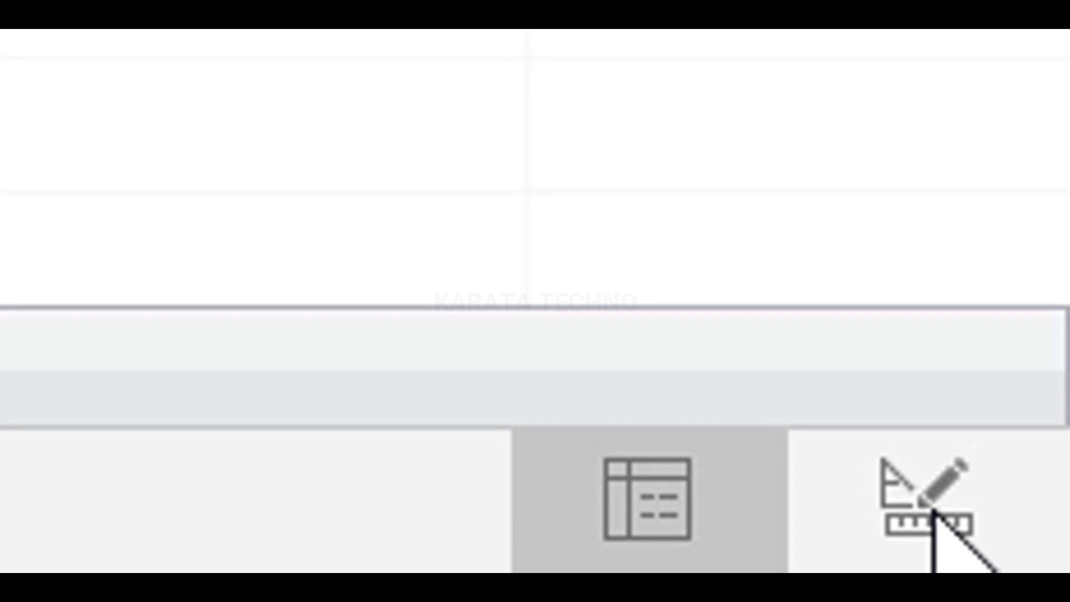
click(57, 182)
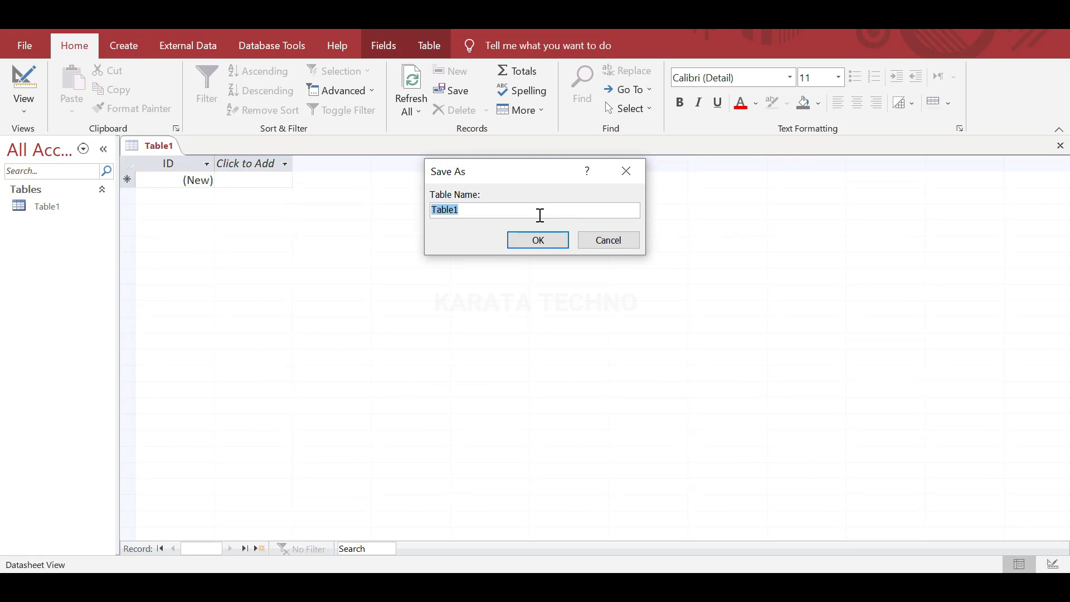
text(tbl_barang)
click(527, 242)
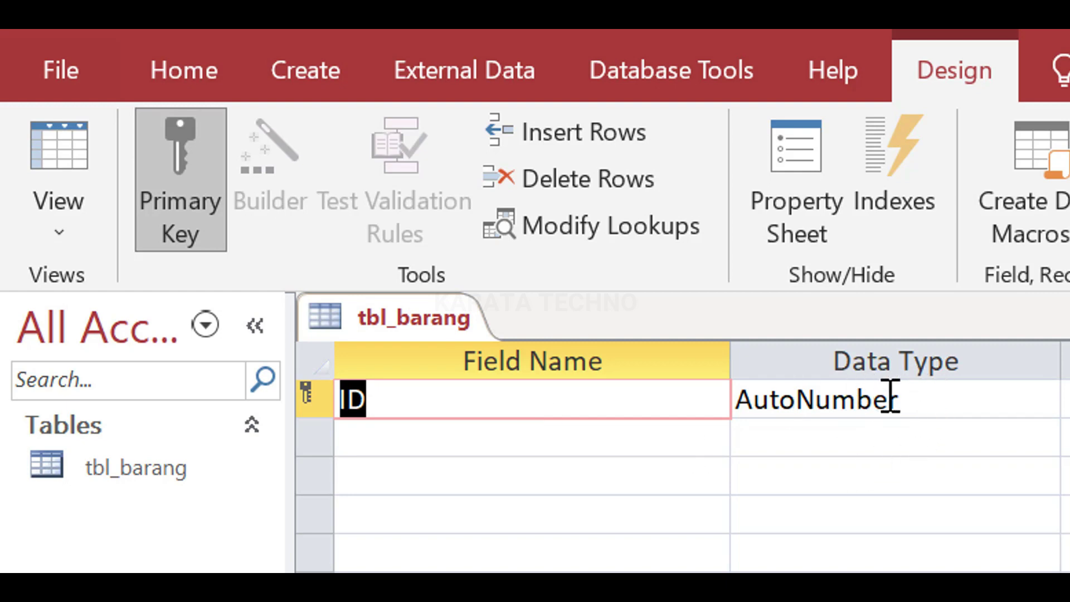
Step: Set the ID field's data type to Short Text and replace it with Long Text, accepting removal of the primary key
click(963, 401)
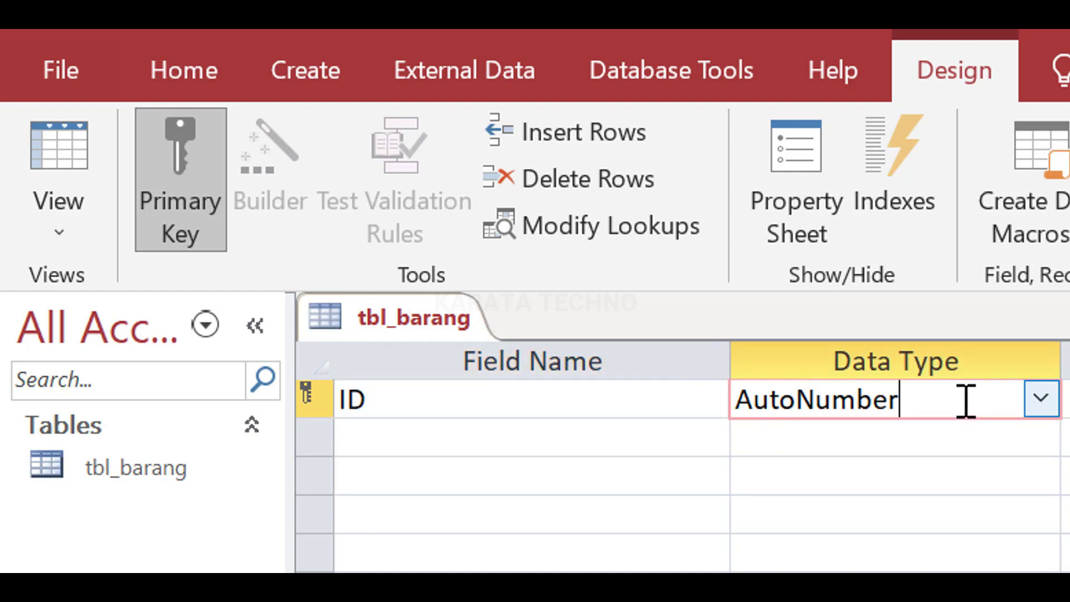
click(1041, 400)
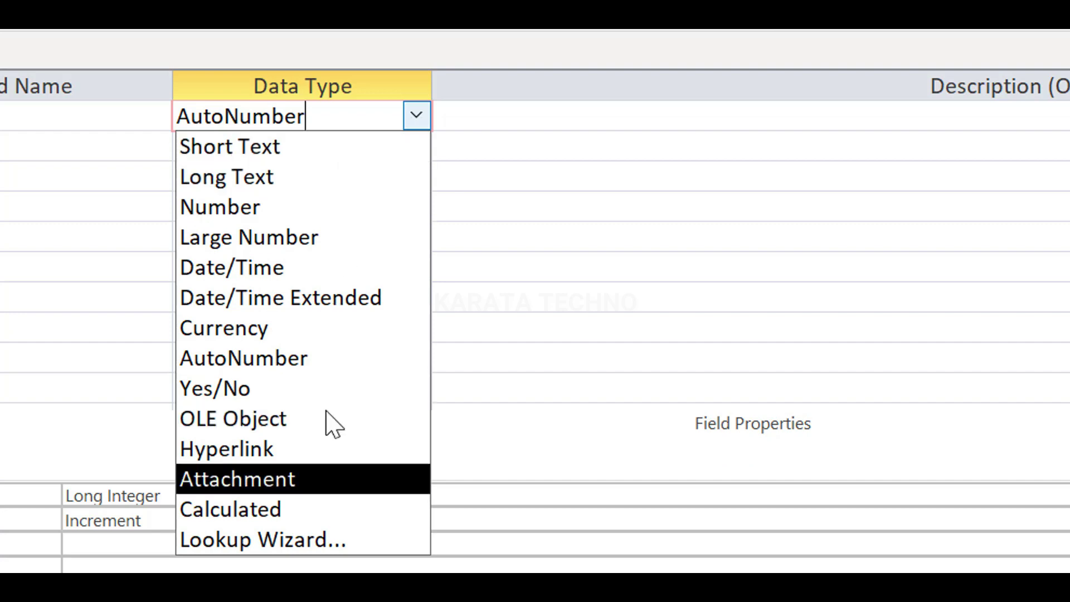
click(237, 150)
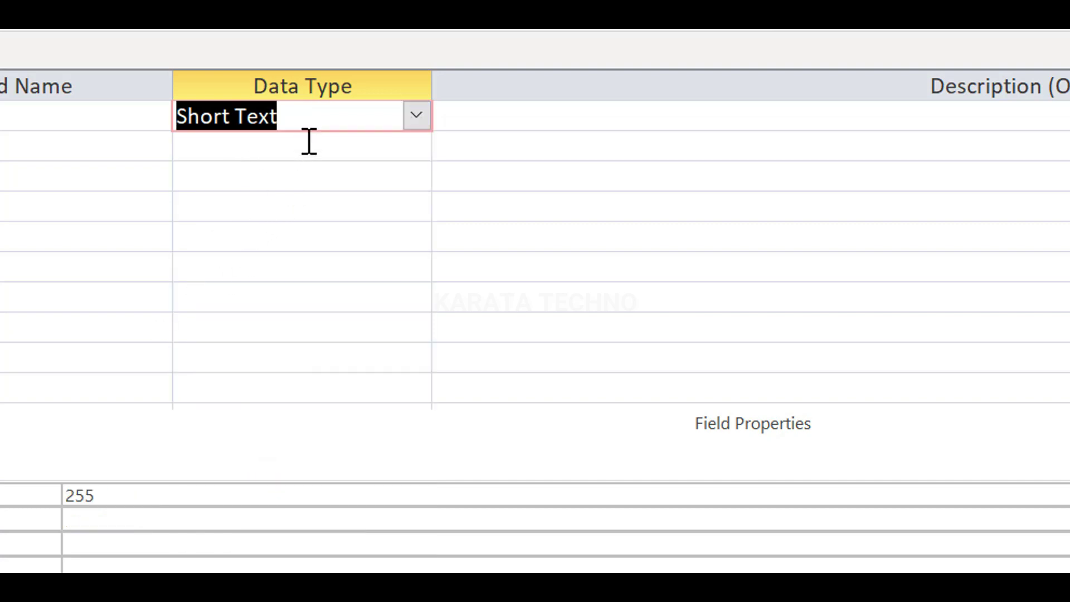
click(419, 116)
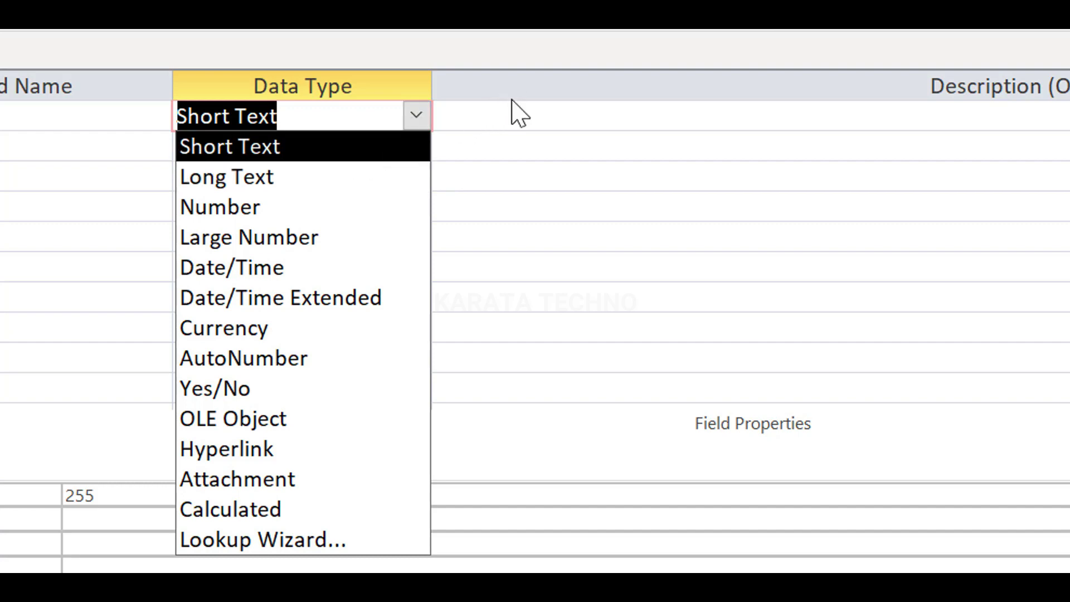
click(292, 180)
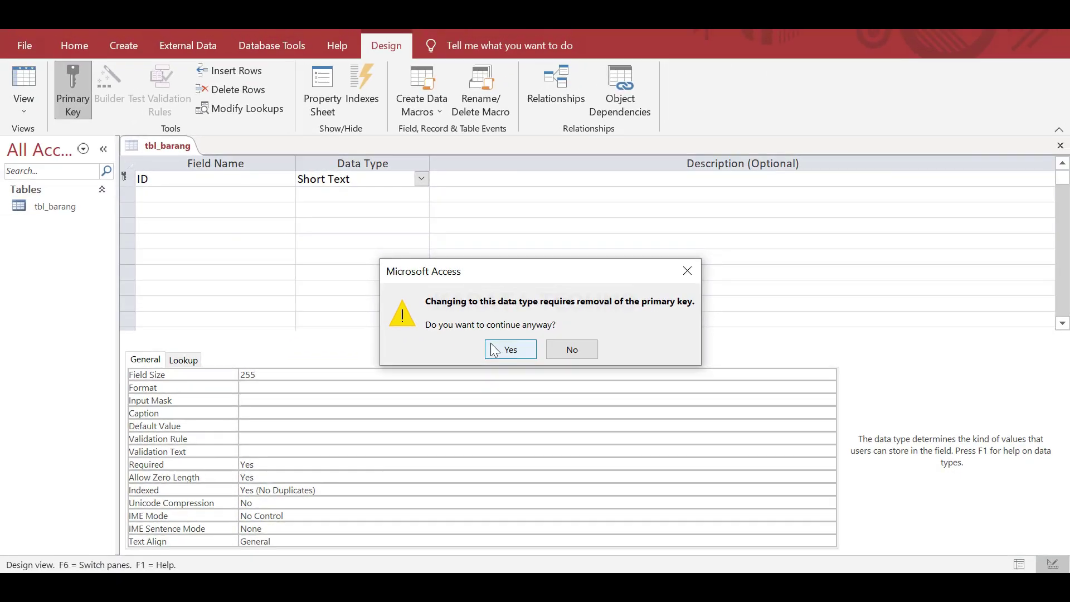
click(589, 446)
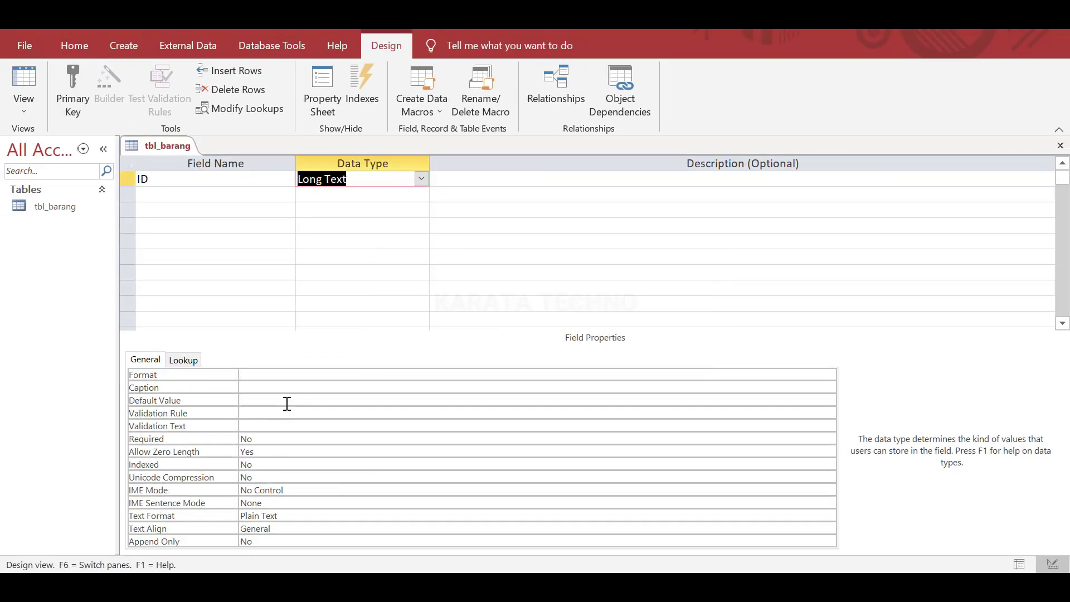
Step: Set the ID field's data type back to Short Text
click(422, 180)
click(382, 210)
click(422, 179)
click(392, 196)
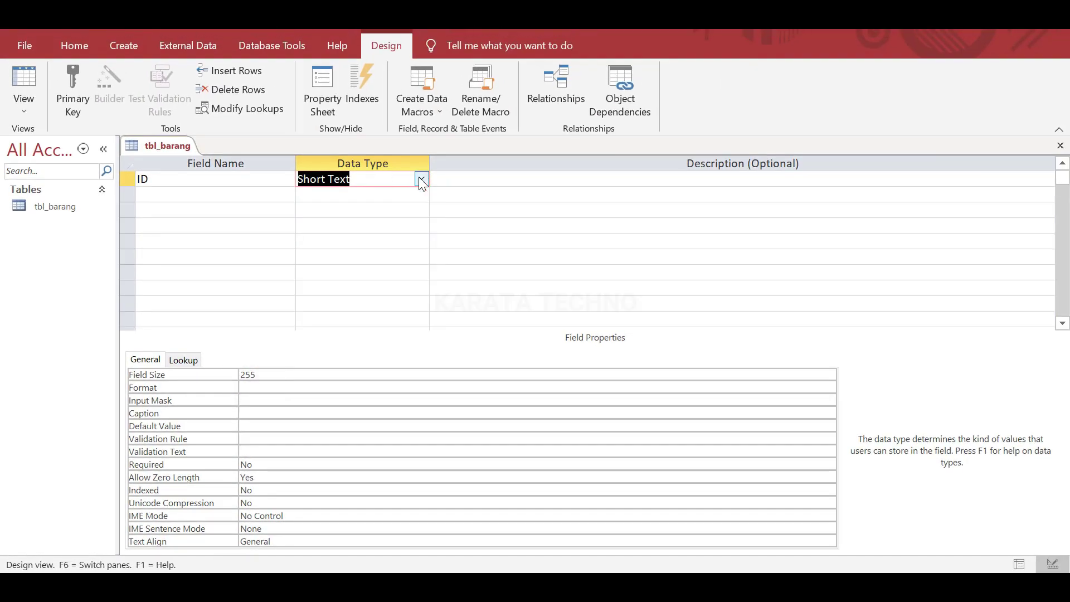
Step: Try Large Number as the ID field's data type, and replace it with Number
click(421, 178)
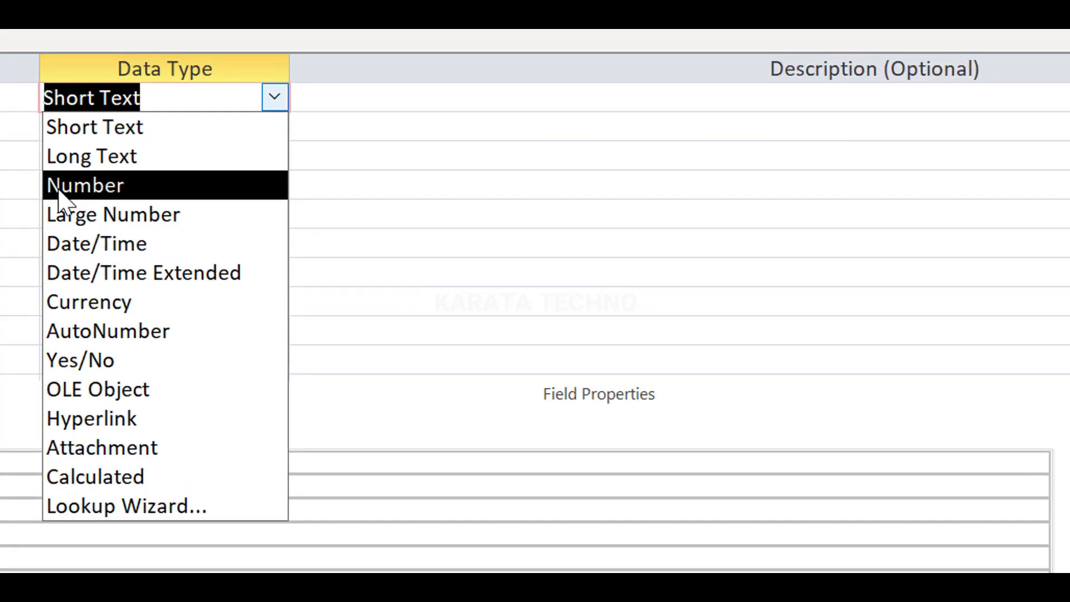
click(92, 214)
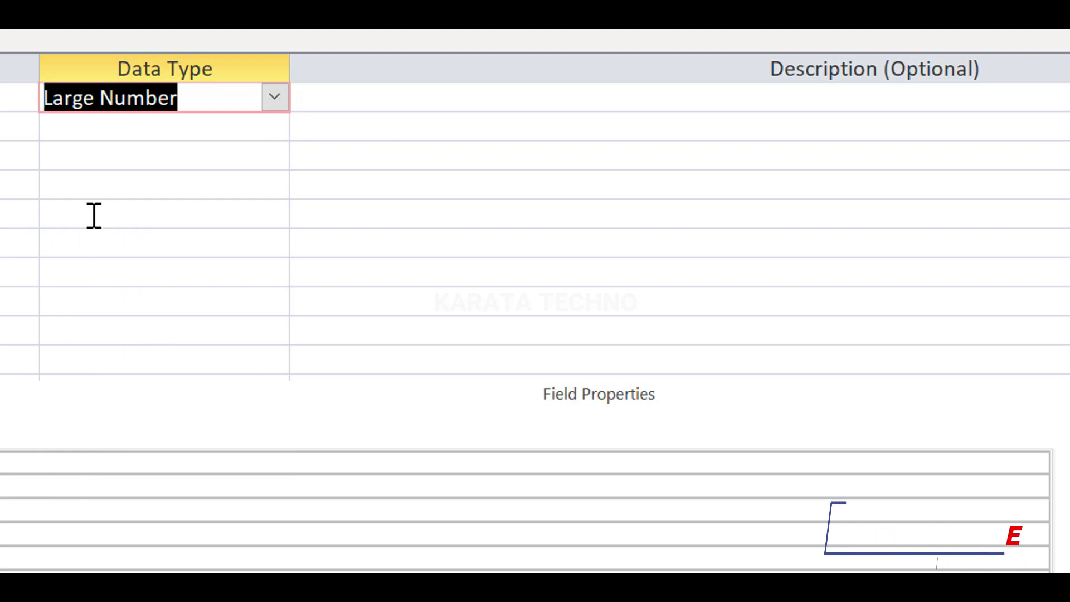
click(274, 97)
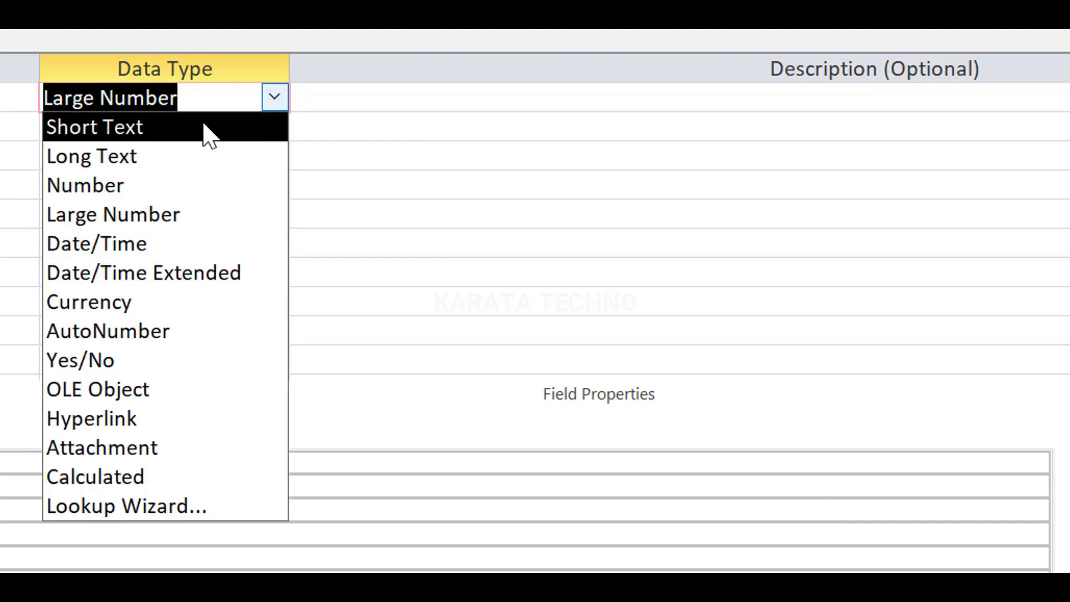
click(117, 189)
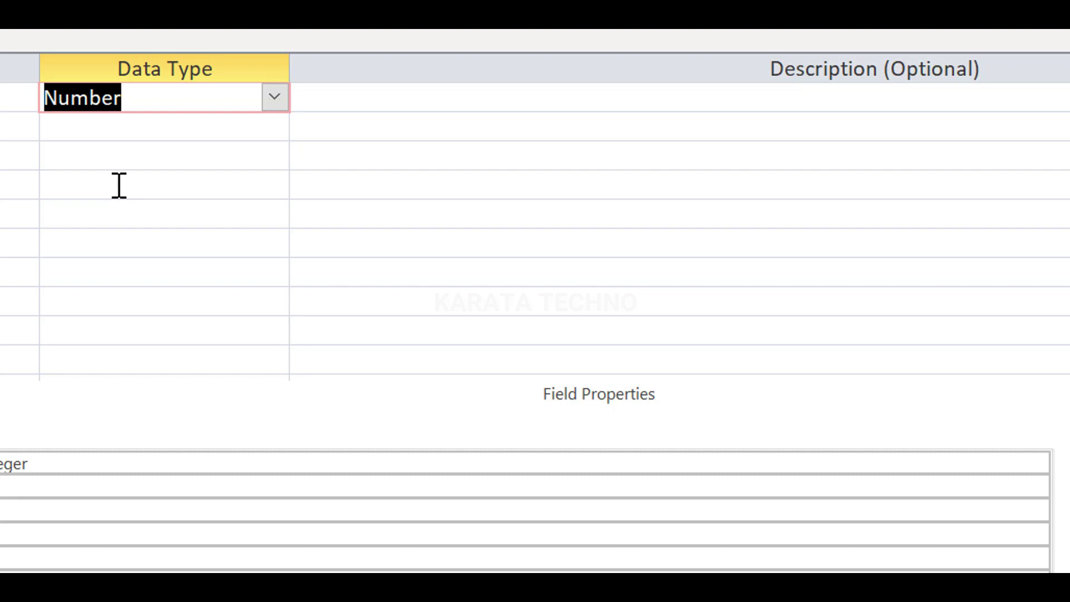
click(274, 97)
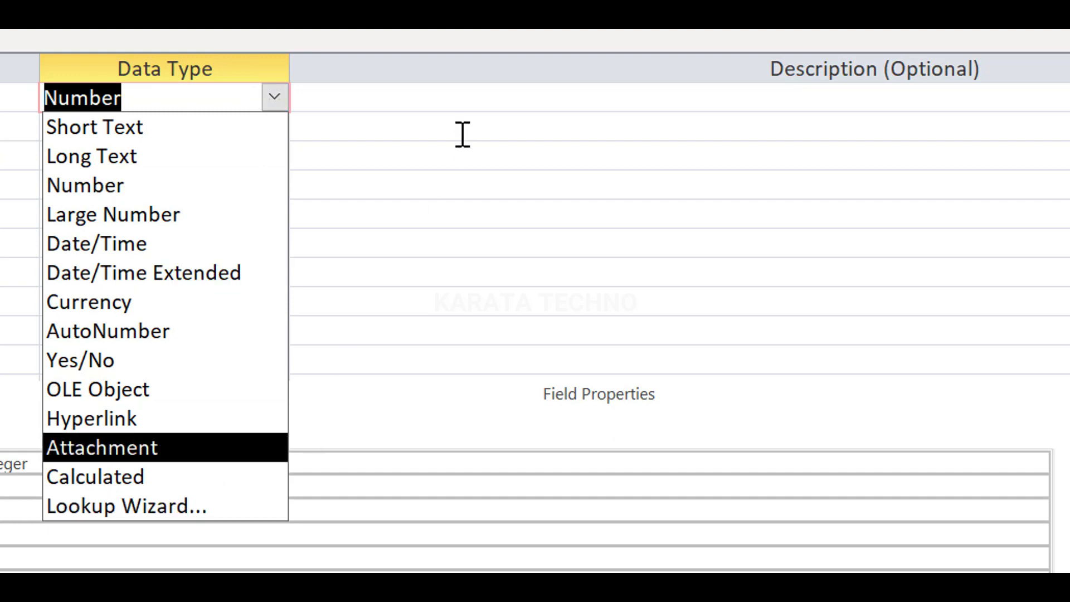
click(439, 71)
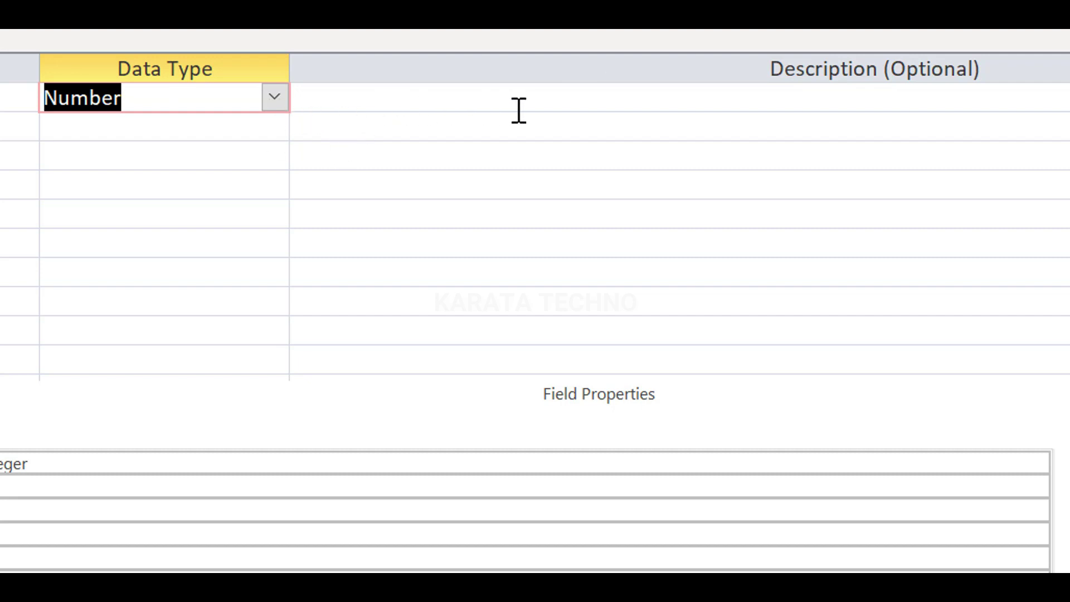
click(398, 101)
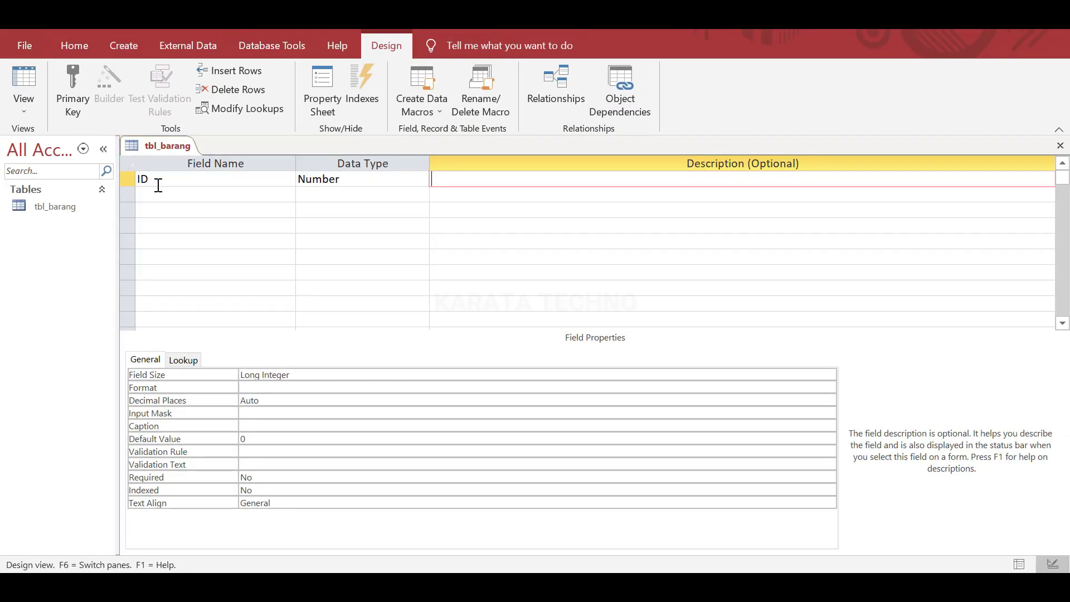
Step: Rename the ID field as kd_brg and set its data type to Short Text
click(161, 179)
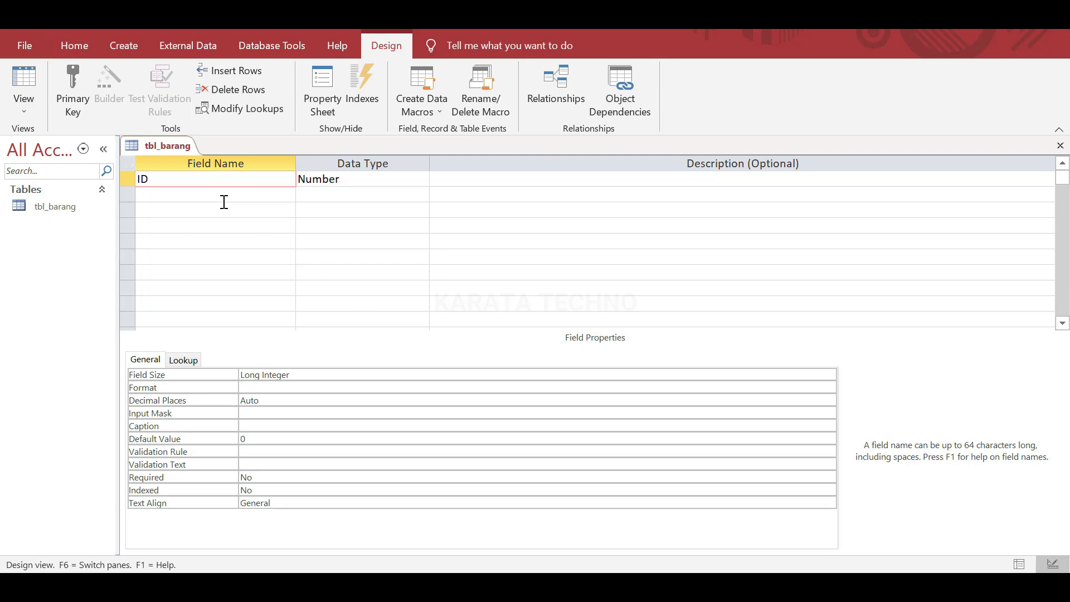
key(BackSpace)
key(BackSpace)
text(kd_brg)
click(356, 177)
click(421, 179)
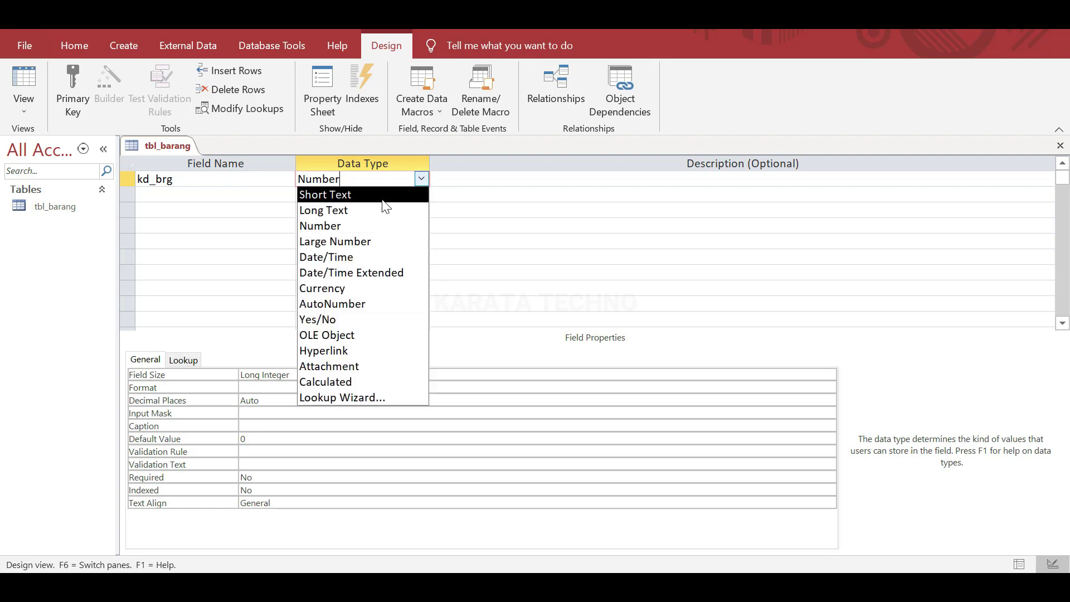
click(390, 195)
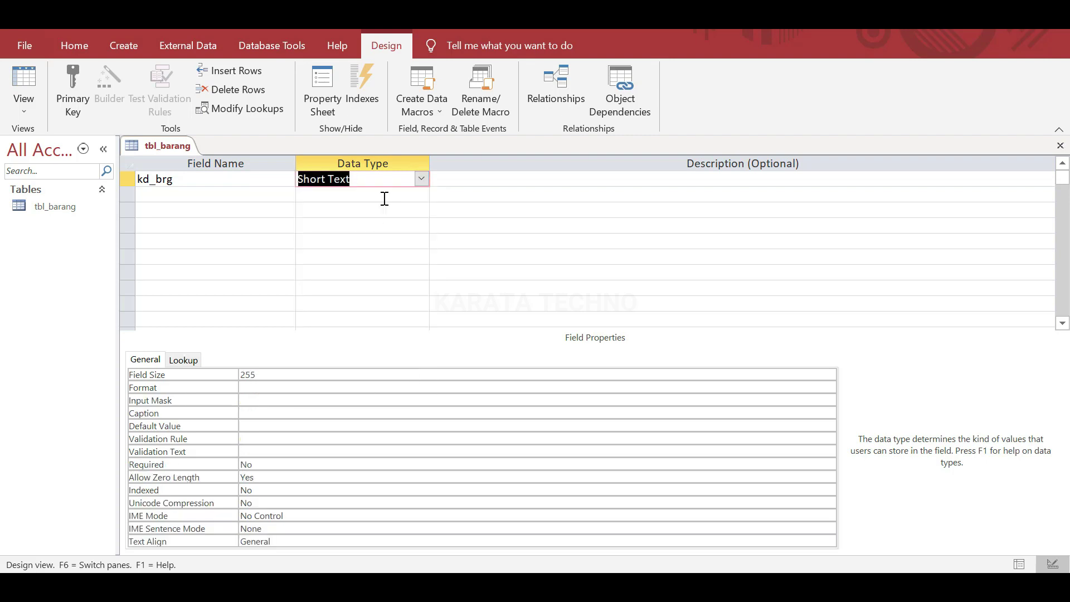
Step: Set the kd_brg field's size to 5 and make it the table's primary key
click(260, 375)
click(221, 374)
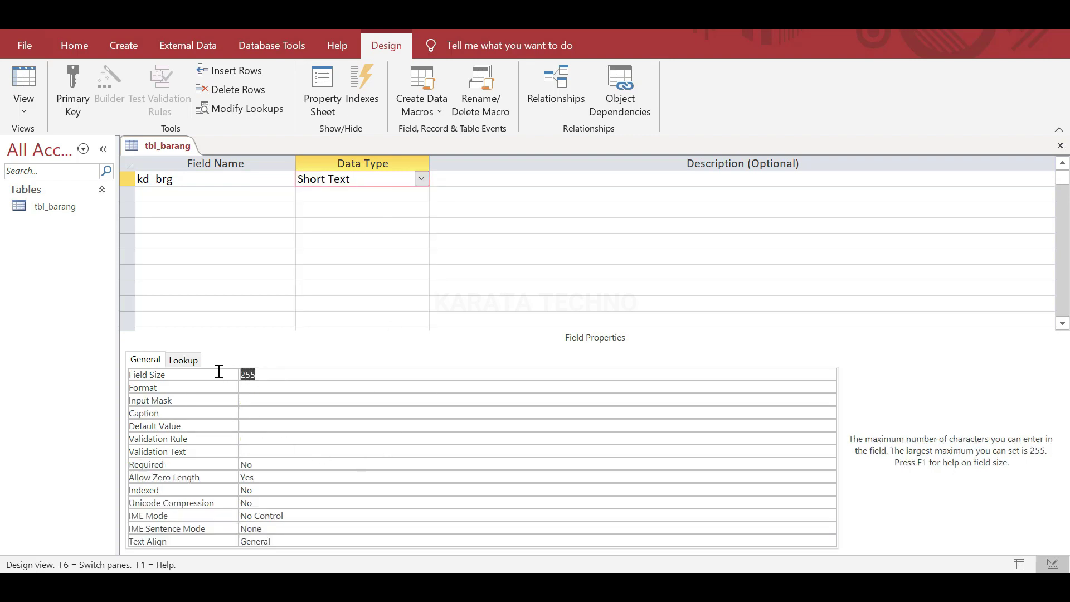
text(5)
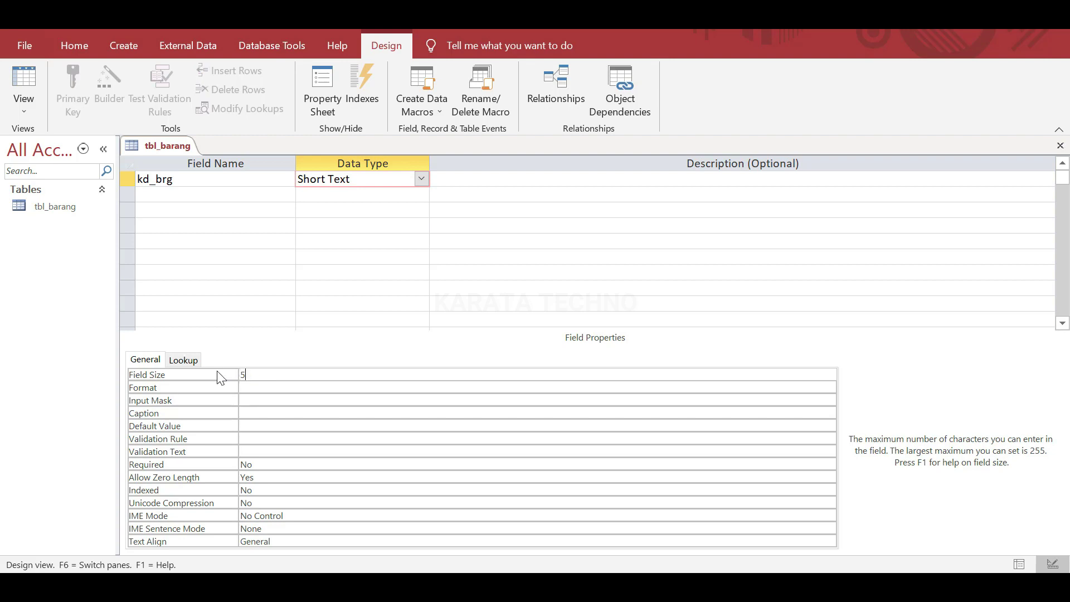
click(222, 200)
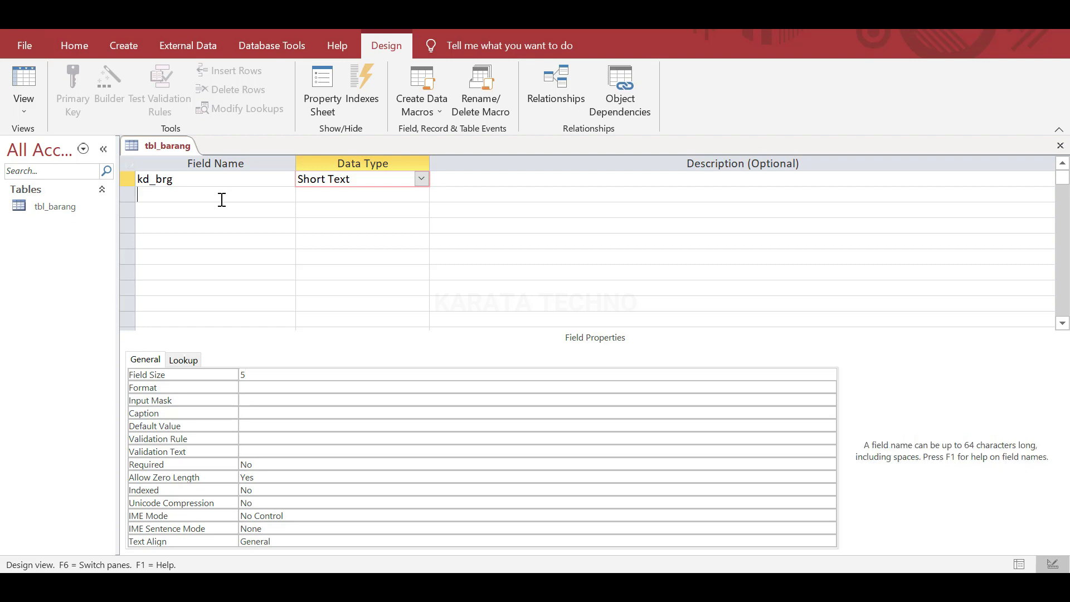
click(216, 182)
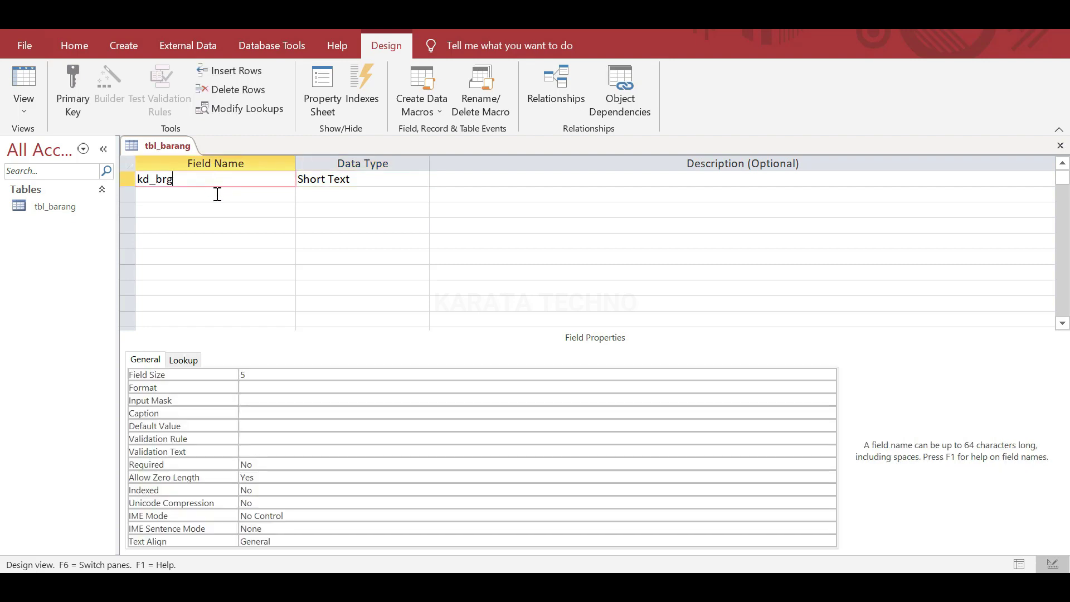
click(64, 88)
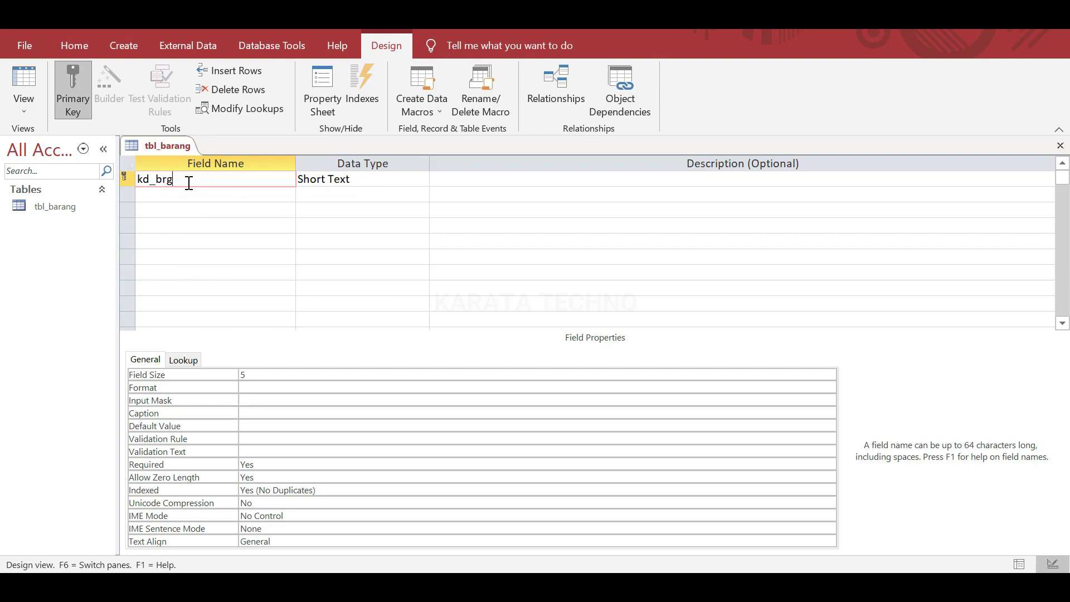
Step: Add a Short Text field named nm_brg below kd_brg with a field size of 30
key(Down)
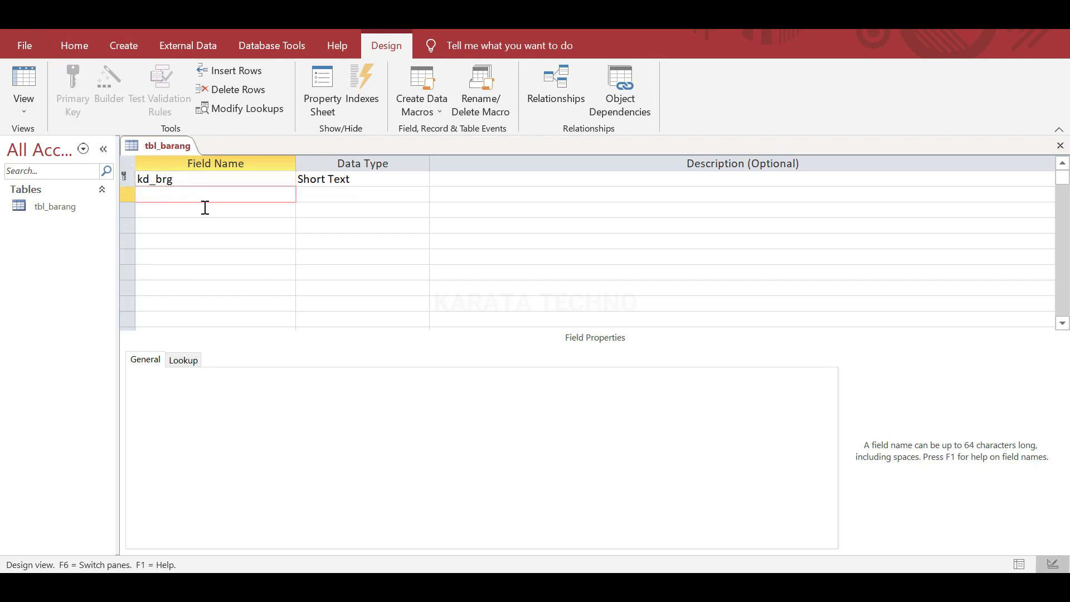
text(nm_brg)
click(342, 194)
click(283, 375)
drag(283, 374, 210, 375)
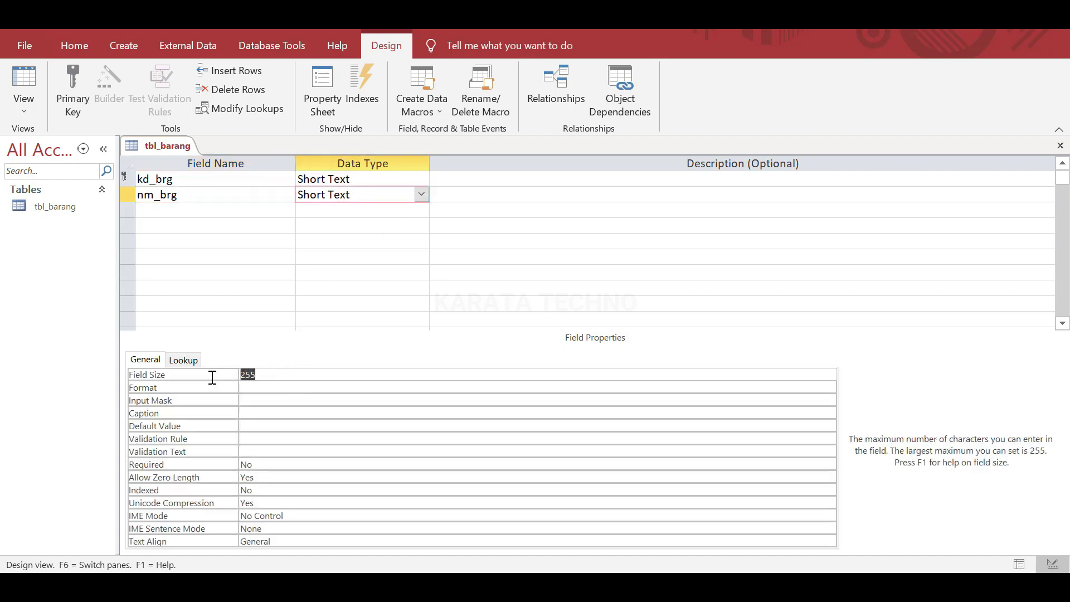
text(30)
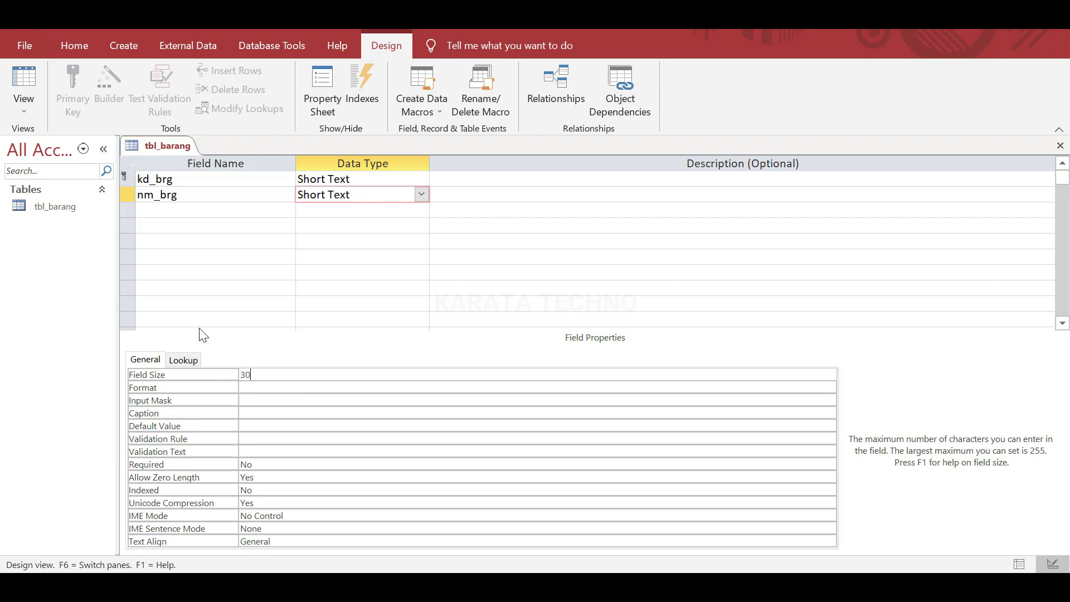
Step: Add a field named harga below nm_brg with the Number data type
click(173, 210)
text(harga)
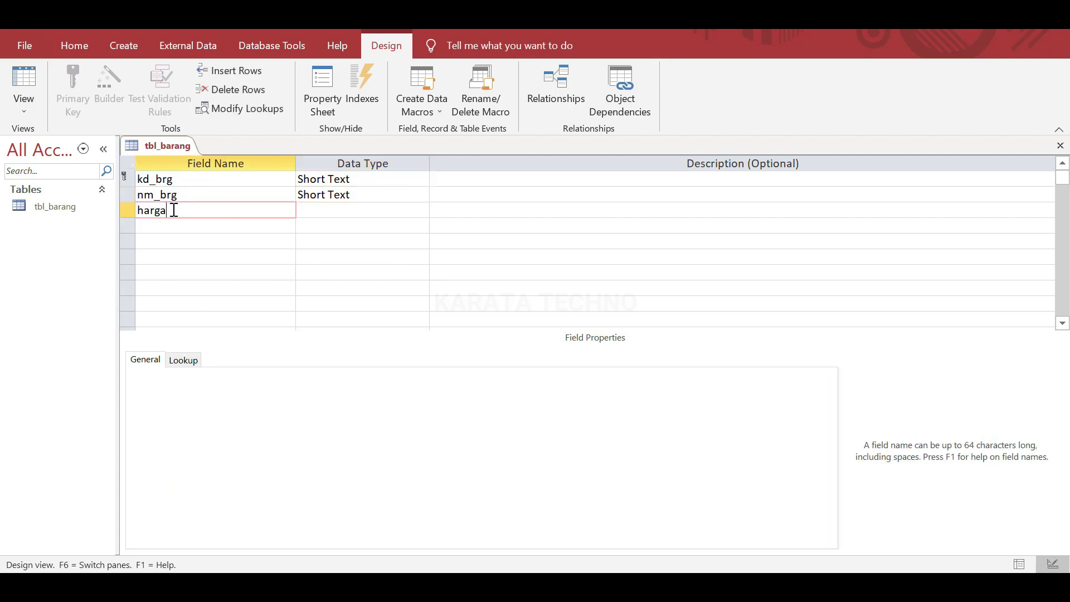
click(342, 210)
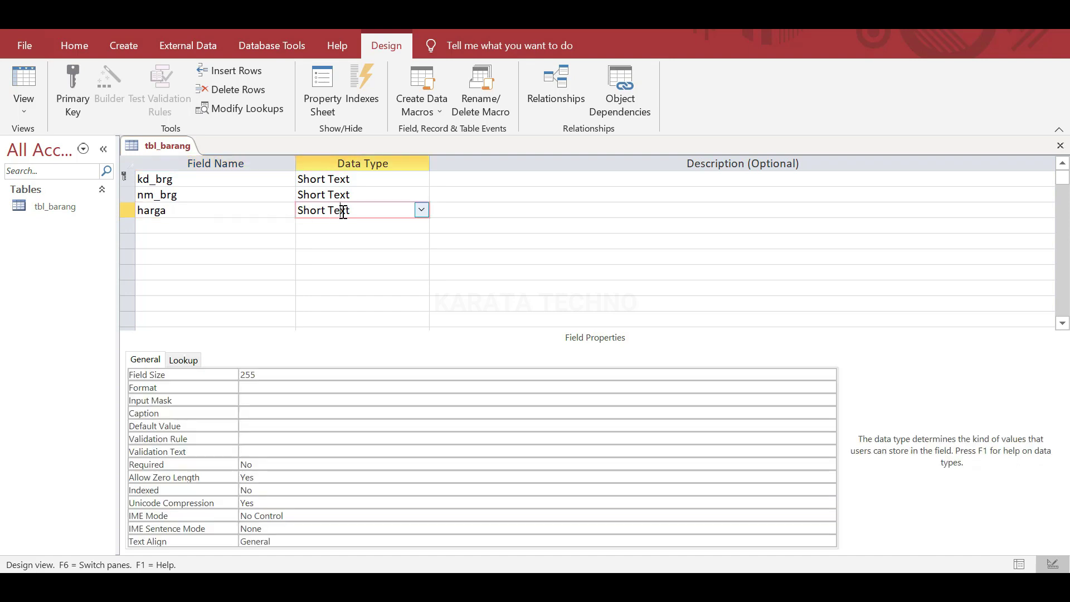
click(421, 210)
click(388, 257)
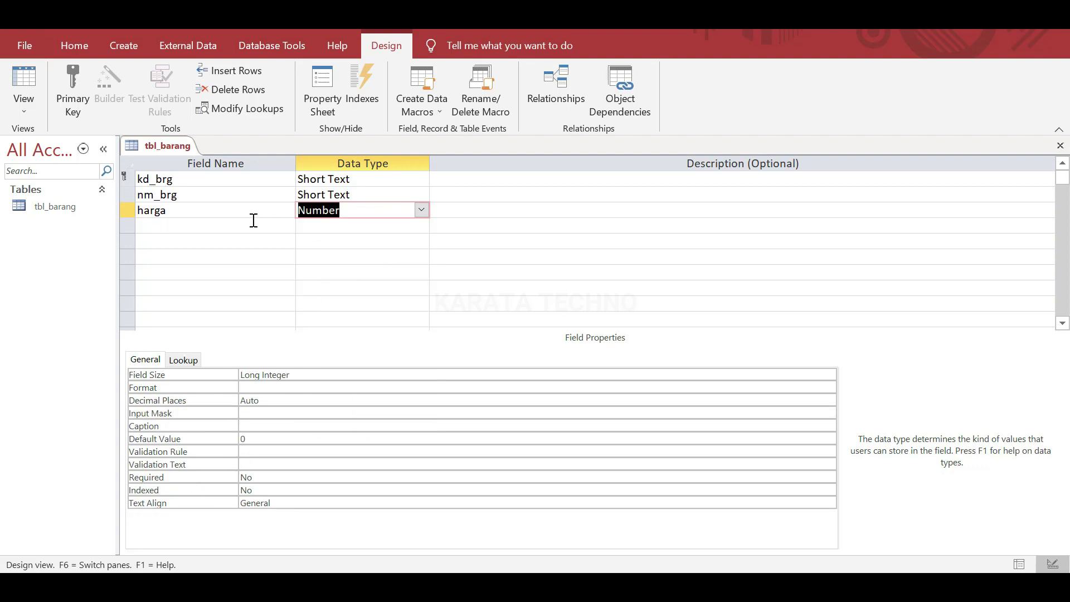
Step: Add a field named jenis_brg below harga with the Short Text data type
click(158, 227)
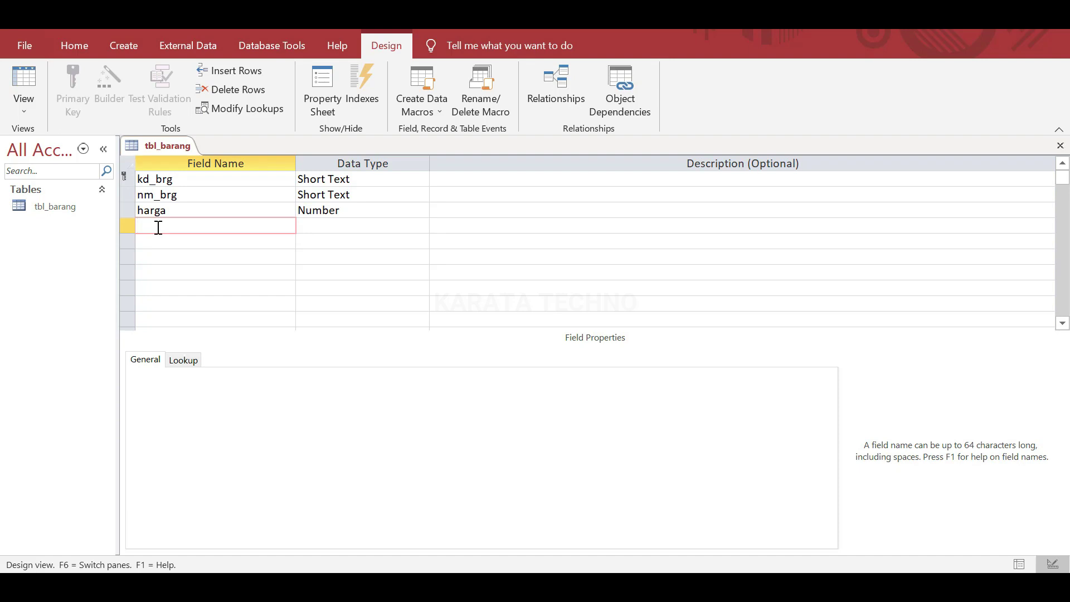
text(jenis_)
text(bara)
key(BackSpace)
key(BackSpace)
key(BackSpace)
text(rg)
key(Tab)
click(421, 224)
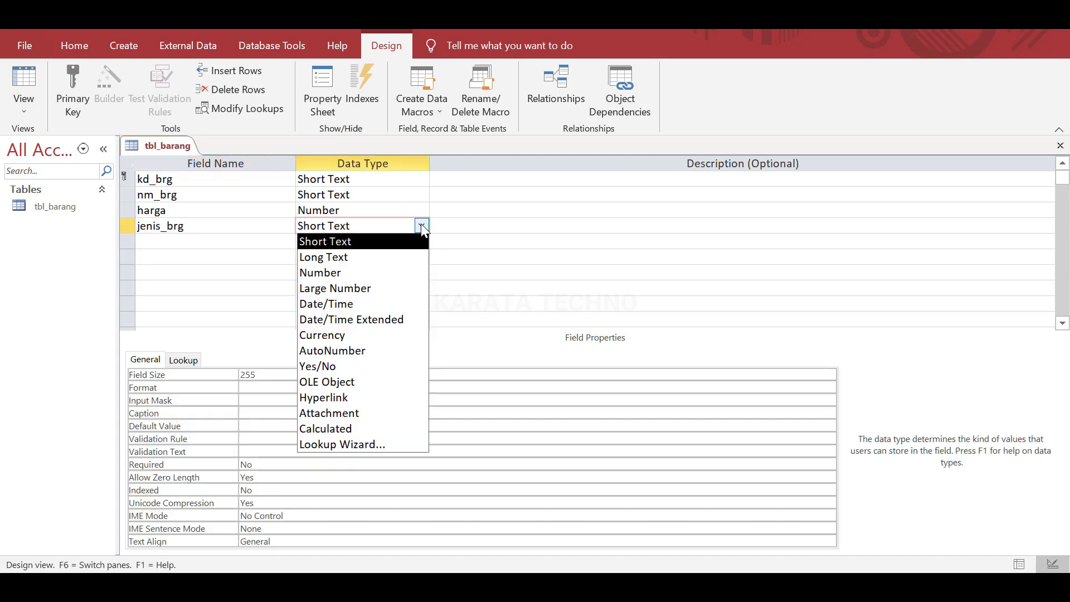
click(394, 245)
Step: Set the jenis_brg field's size to 35
click(247, 371)
double_click(248, 370)
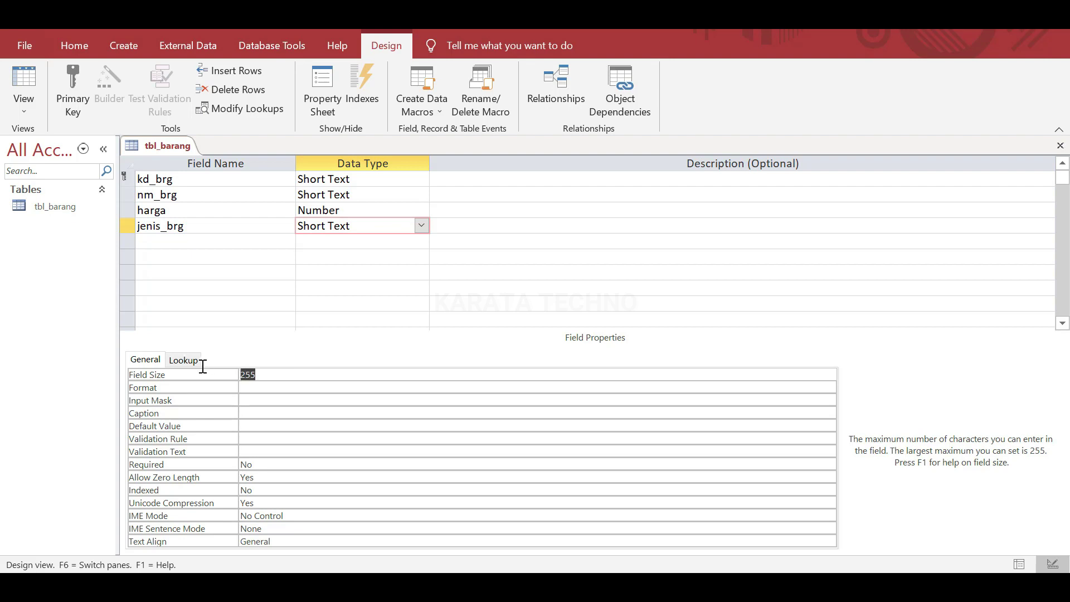
text(3)
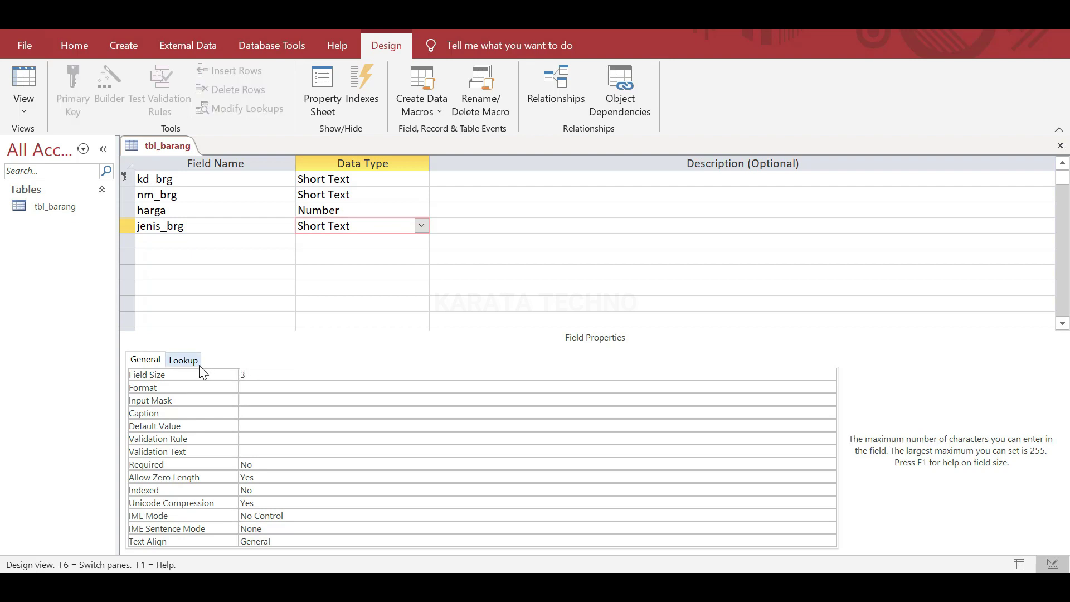
text(5)
Step: Give the kd_brg field the description "Kode Barang"
click(178, 181)
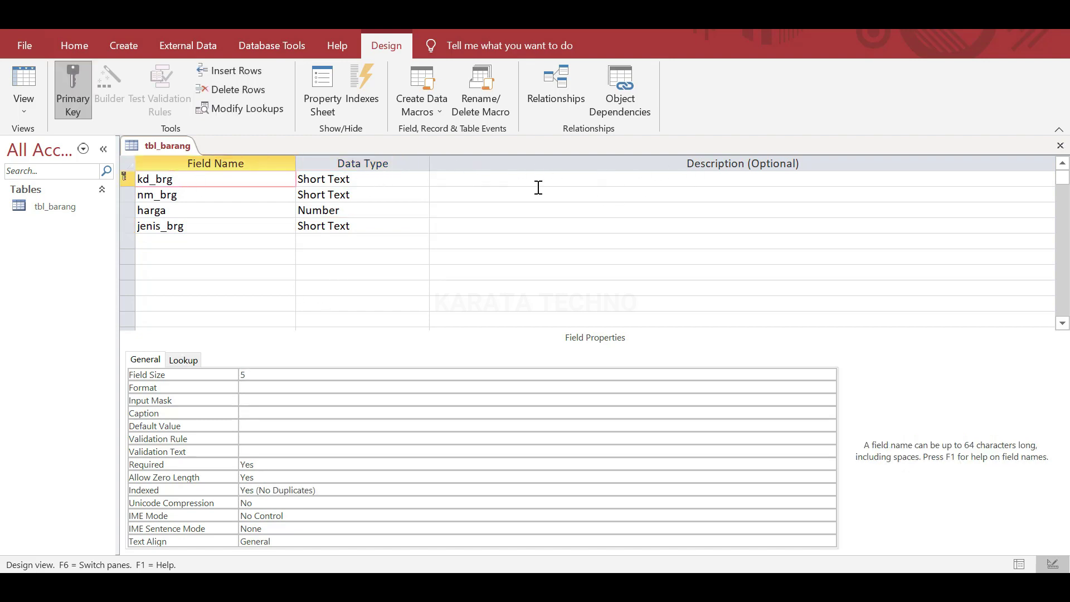
click(490, 180)
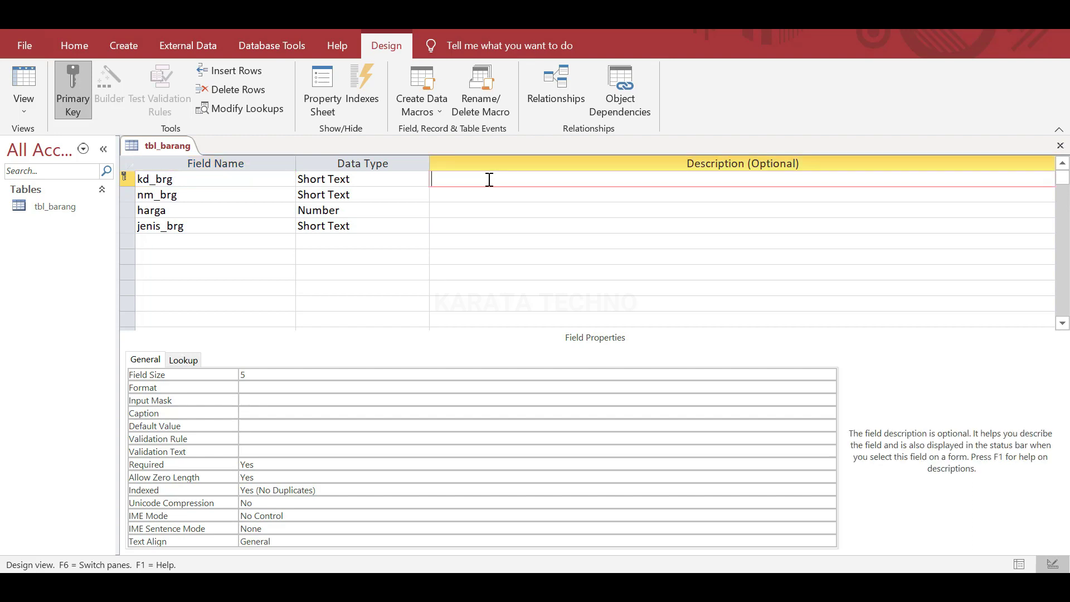
text(Kode Barang)
click(217, 192)
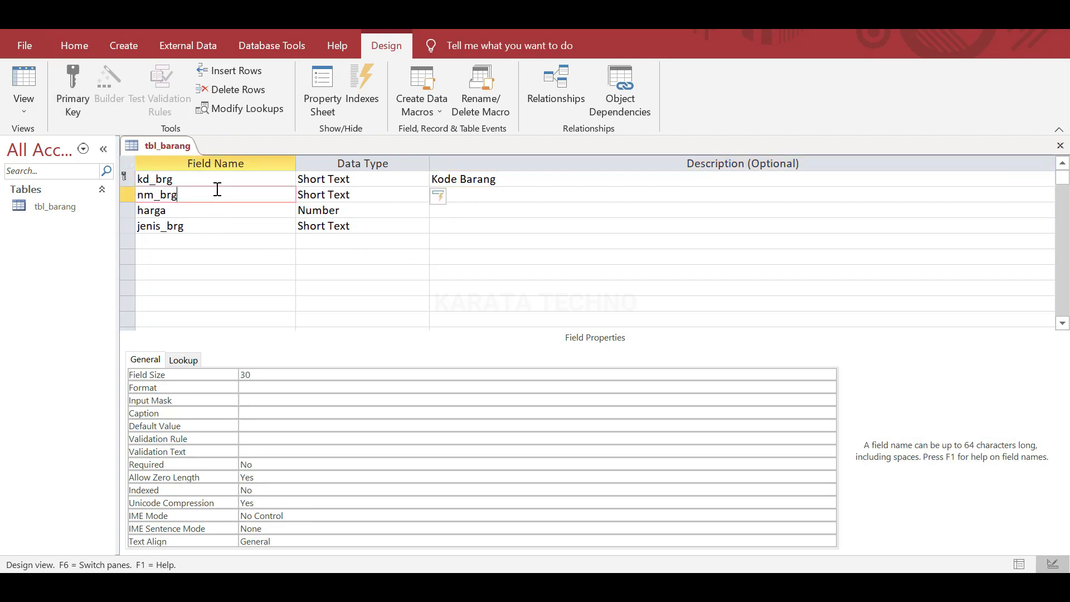
click(219, 214)
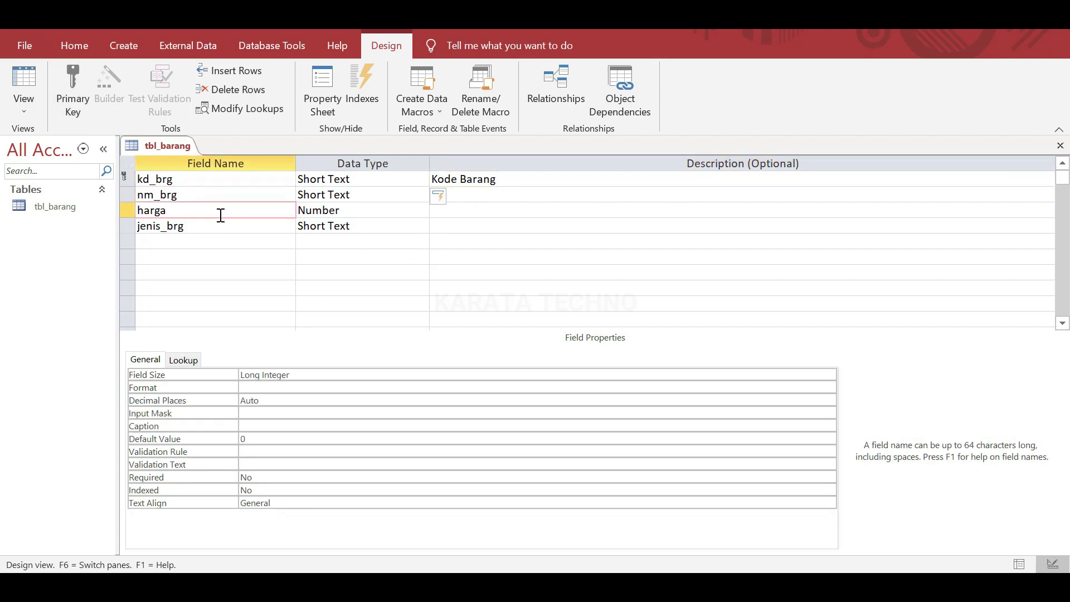
click(223, 226)
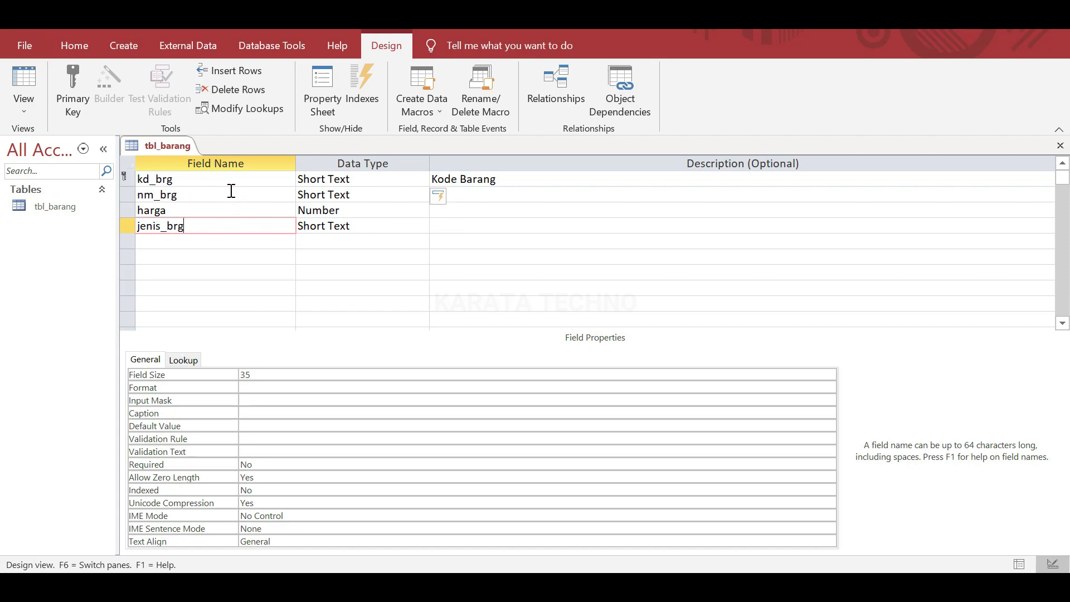
click(25, 105)
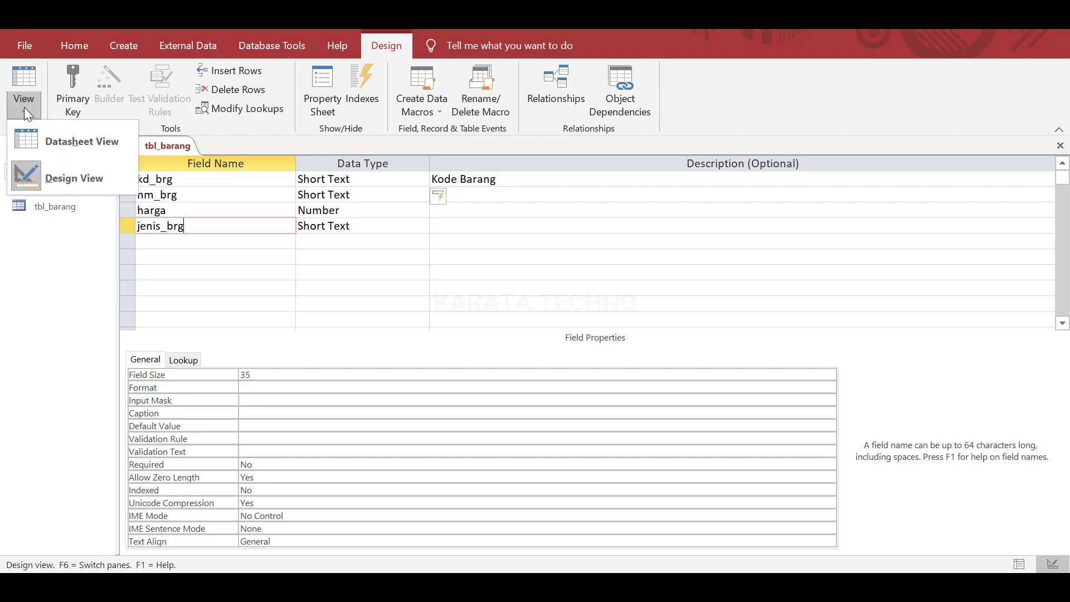
click(243, 141)
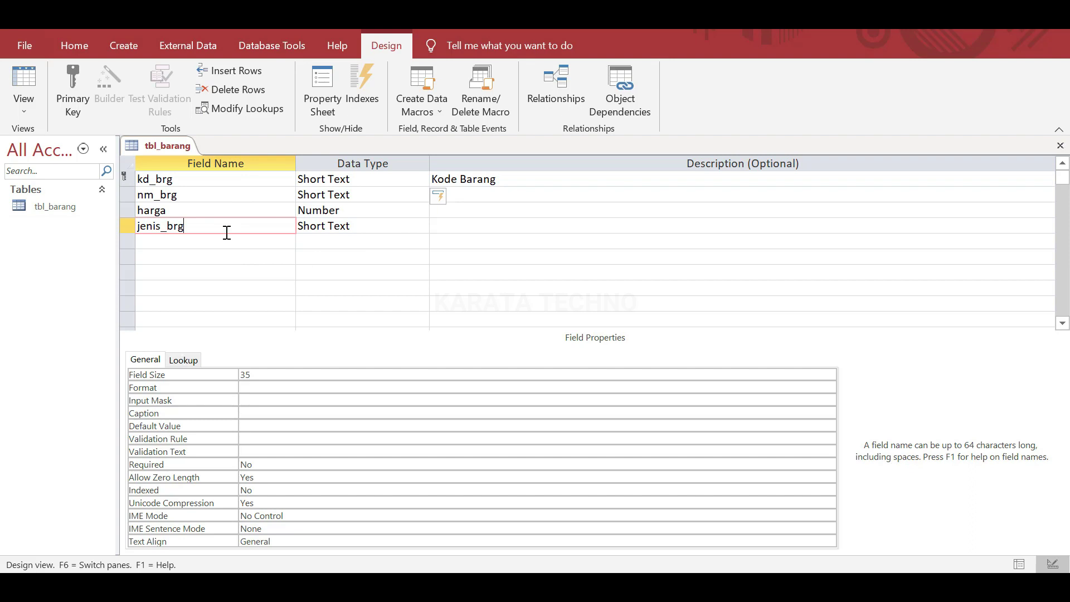
Step: Switch tbl_barang to Datasheet View, saving the table's design changes
click(24, 112)
click(61, 159)
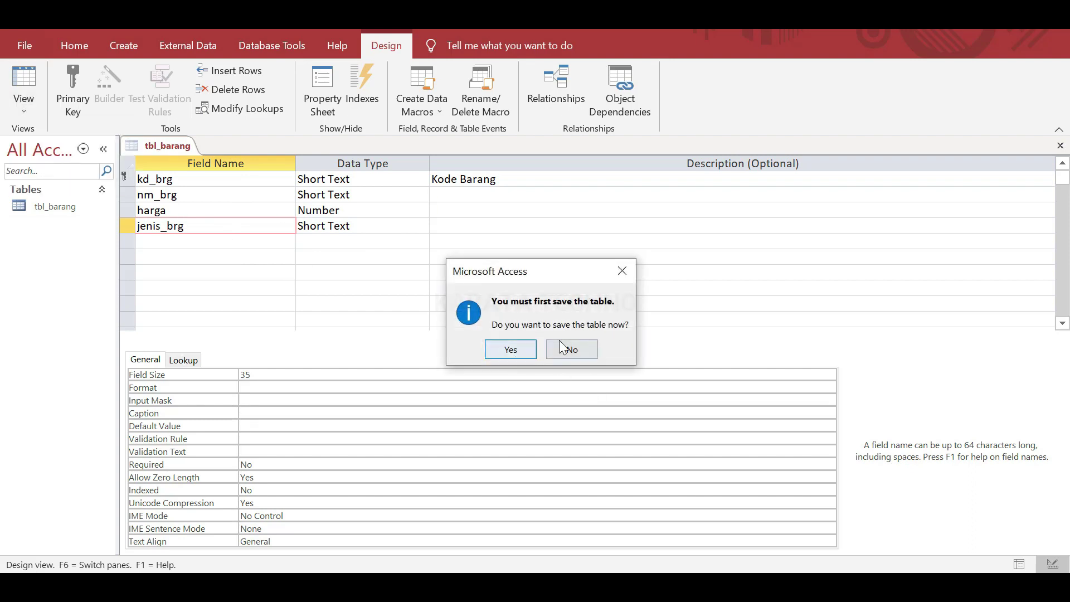
click(514, 349)
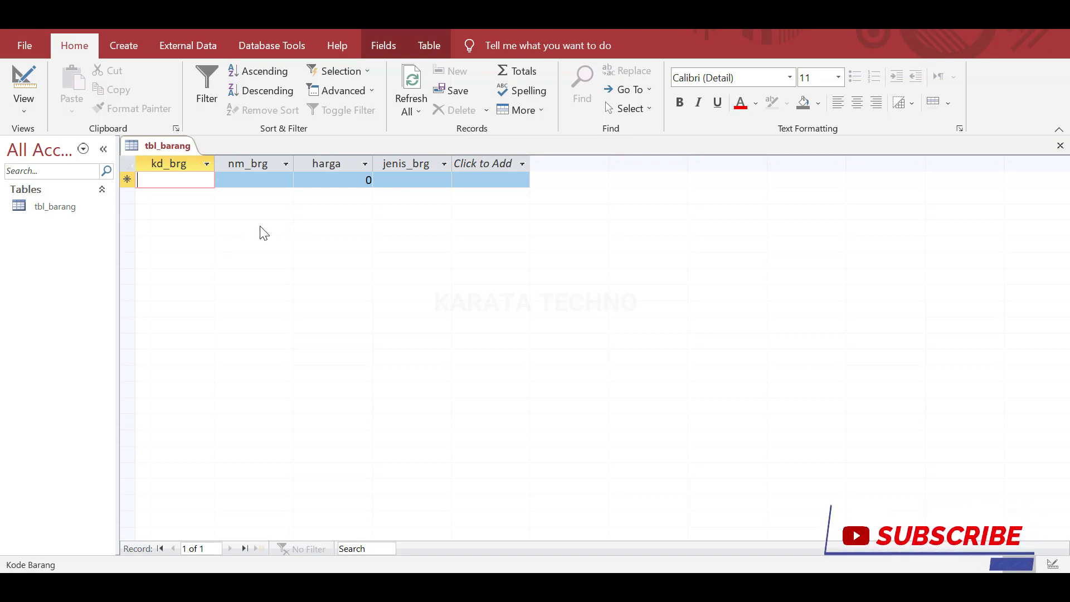
Step: Enter the first tbl_barang record: kd_brg BM01, nm_brg Mangga Golek, harga 5000, jenis_brg Buah-Buahan
text(BM01)
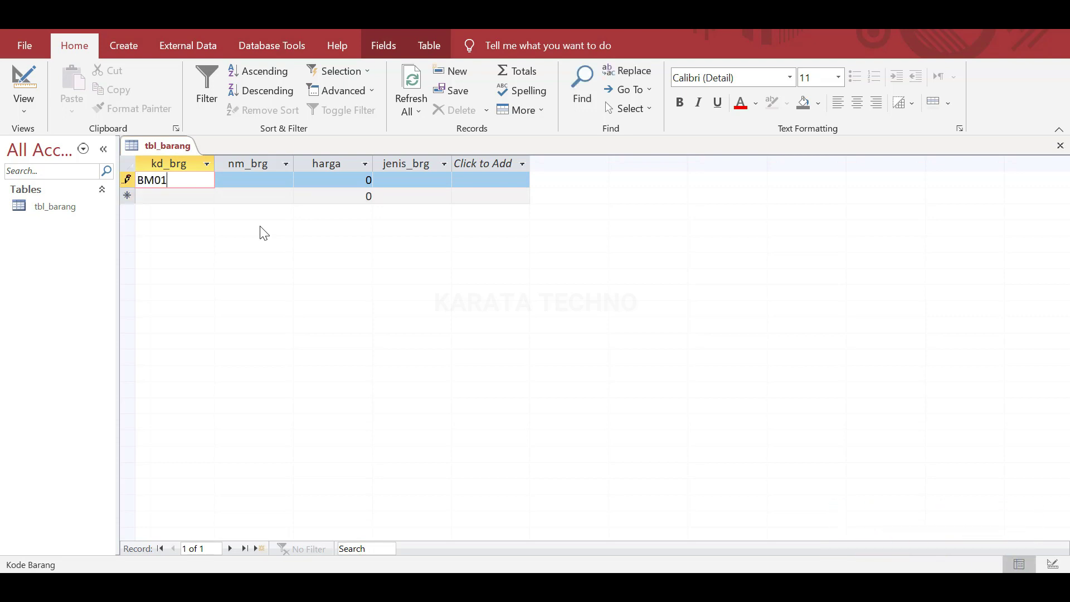
key(Tab)
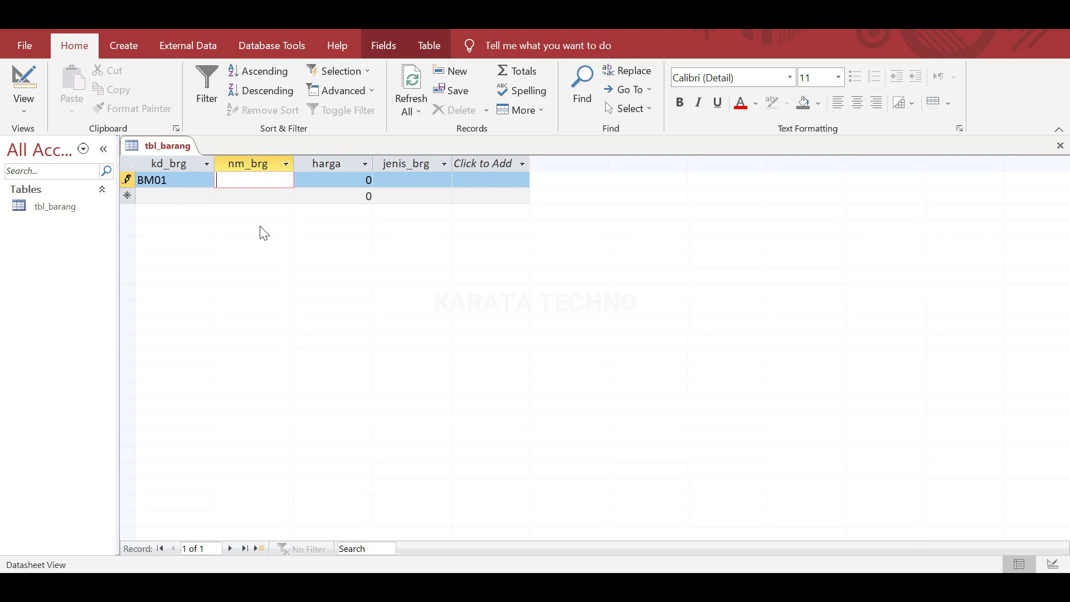
text(Mangga Golek)
key(Tab)
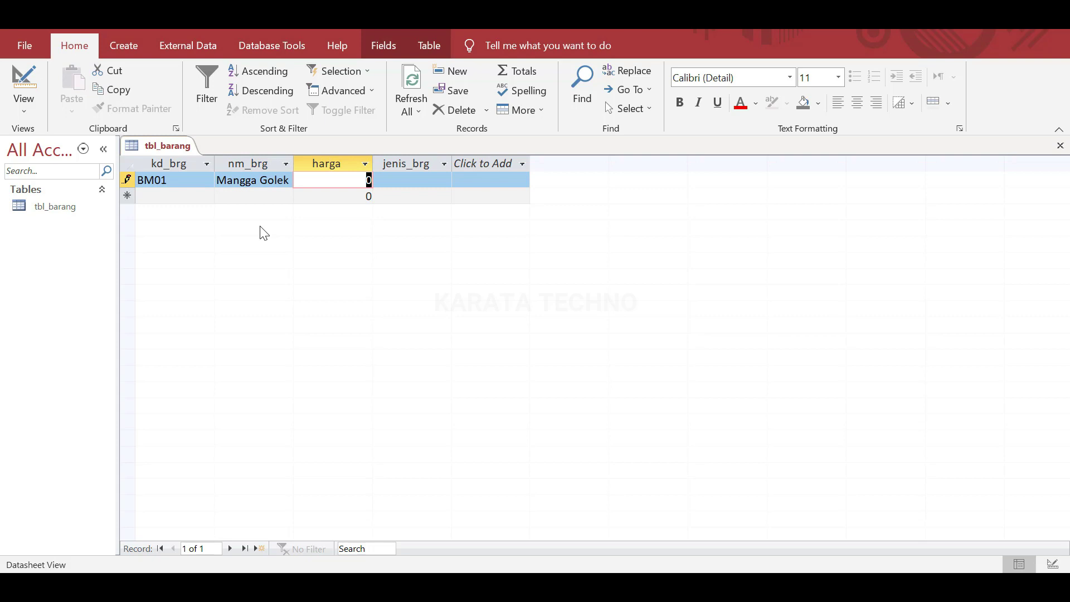
text(5000)
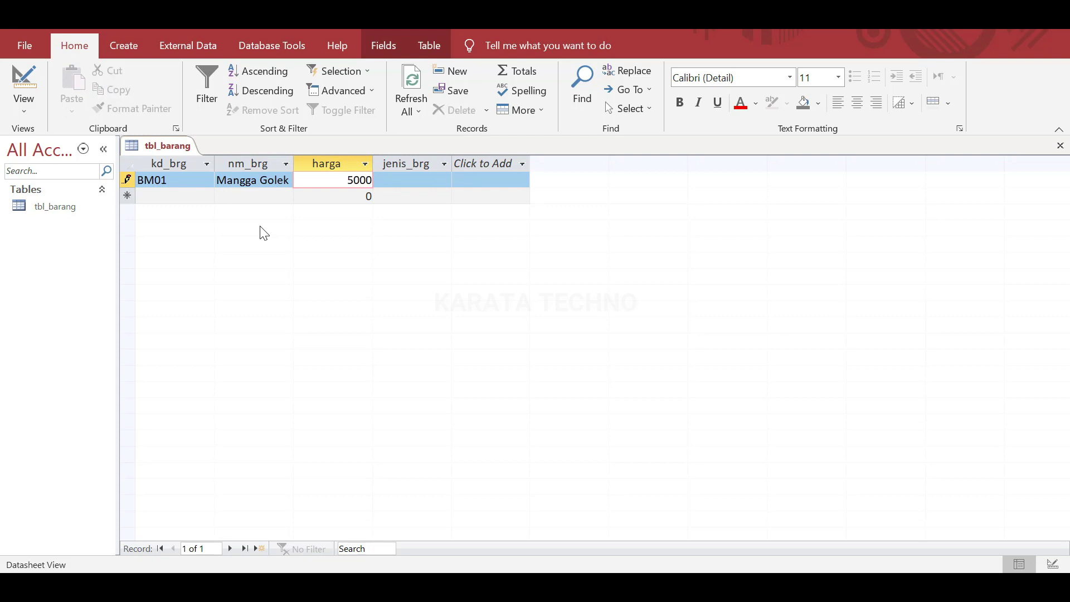
key(Tab)
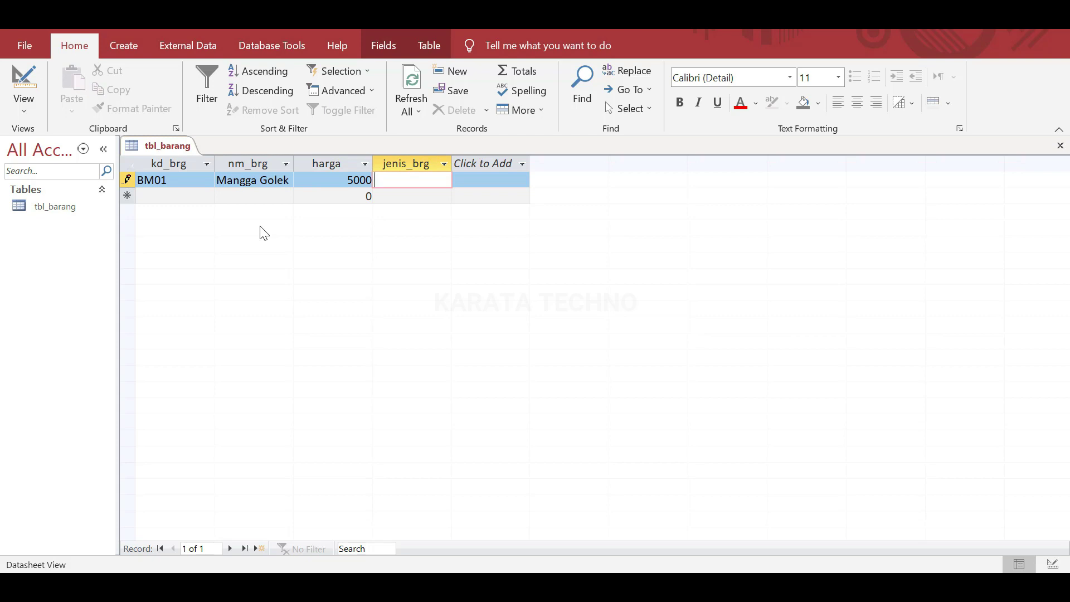
text(Buah-Buahan)
Step: Enter and save a second tbl_barang record: kd_brg SB01, nm_brg Bayam Hijau, harga 2000, jenis_brg Sayuran
click(194, 199)
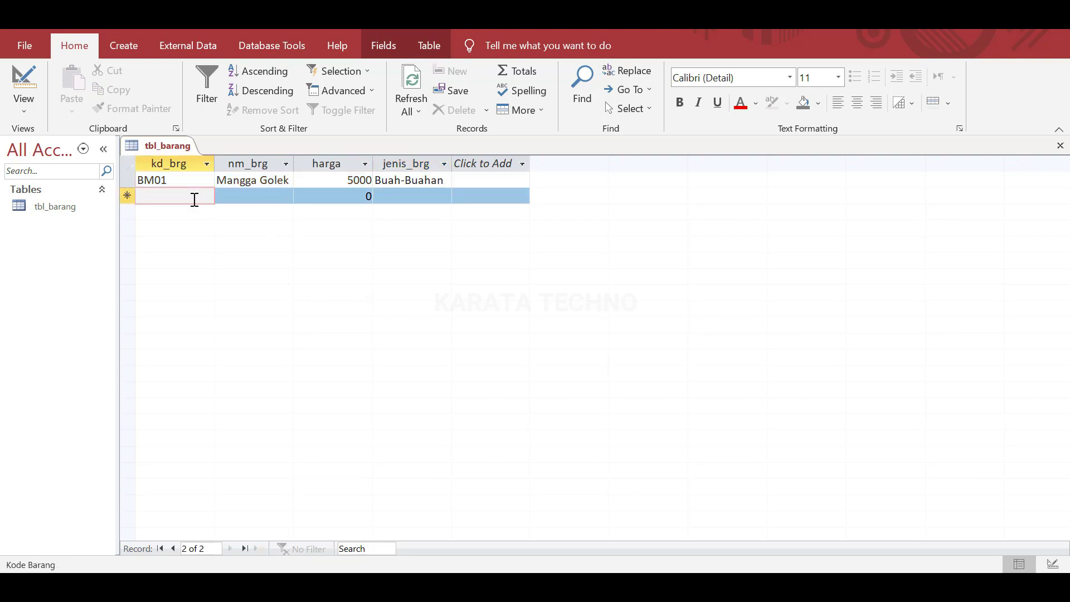
text(SB)
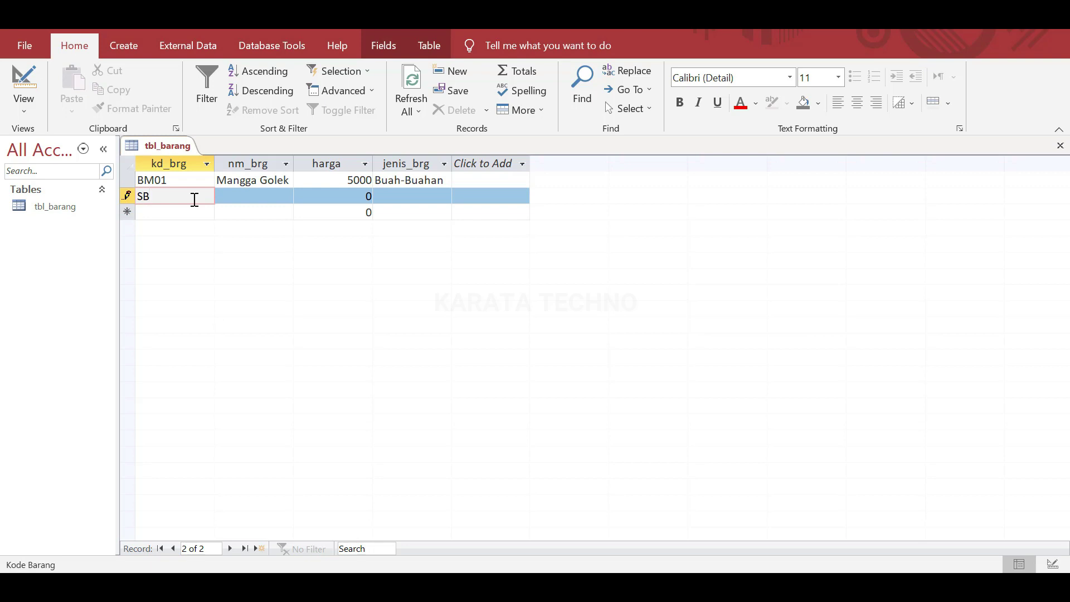
text(01)
key(Tab)
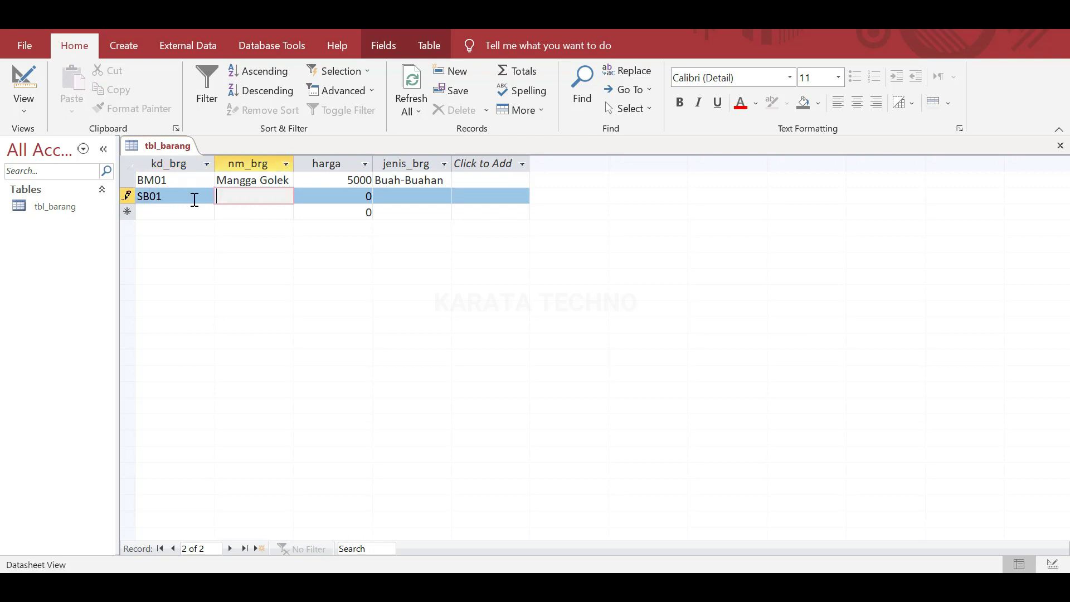
text(Bayam Hijau)
key(Tab)
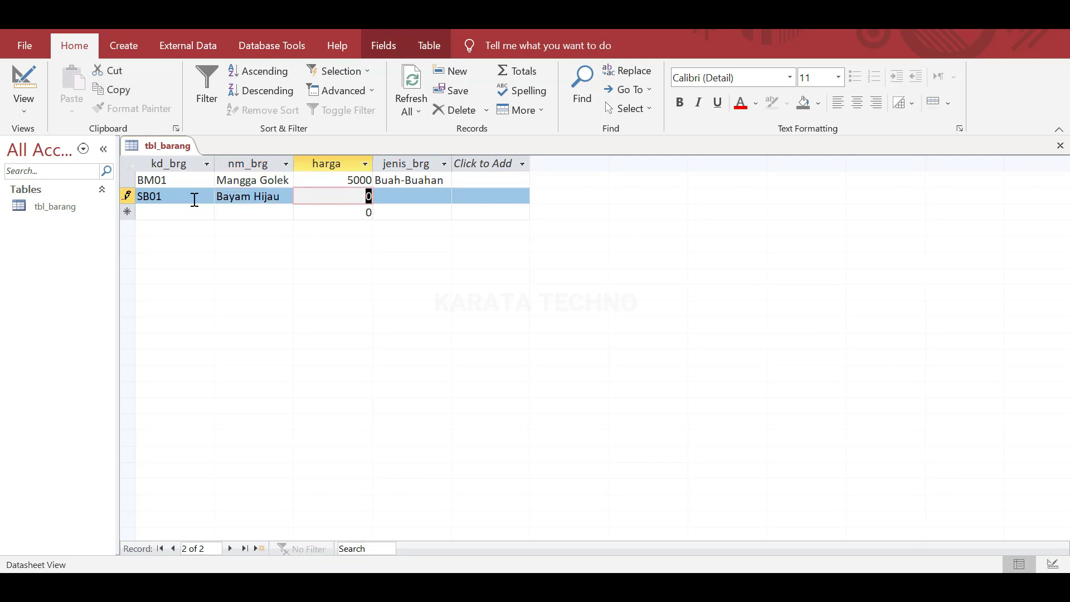
text(2000)
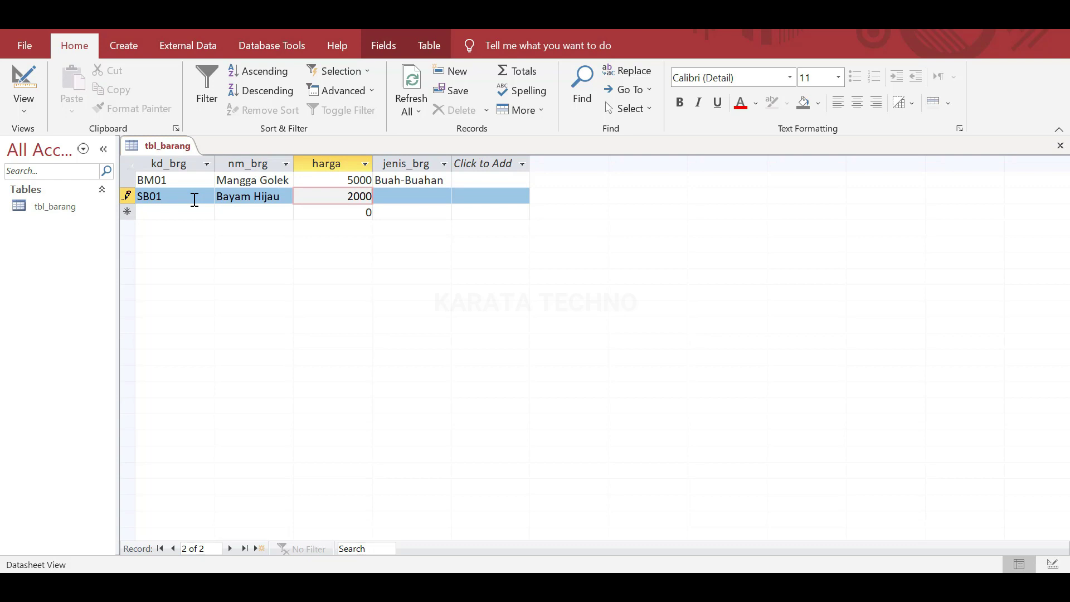
key(Tab)
text(S)
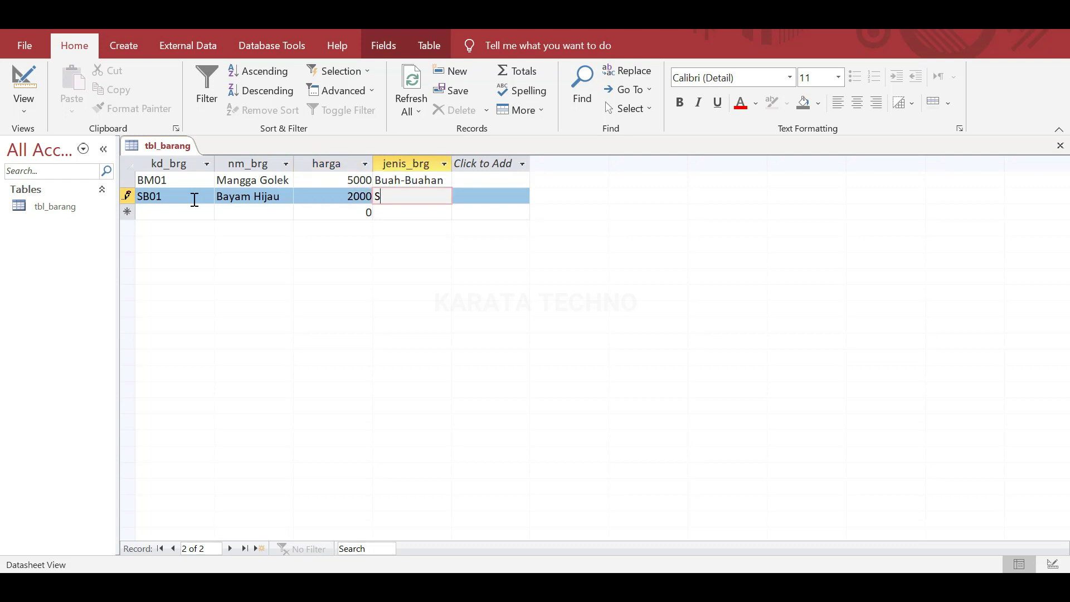
text(ayuran)
key(shift+Return)
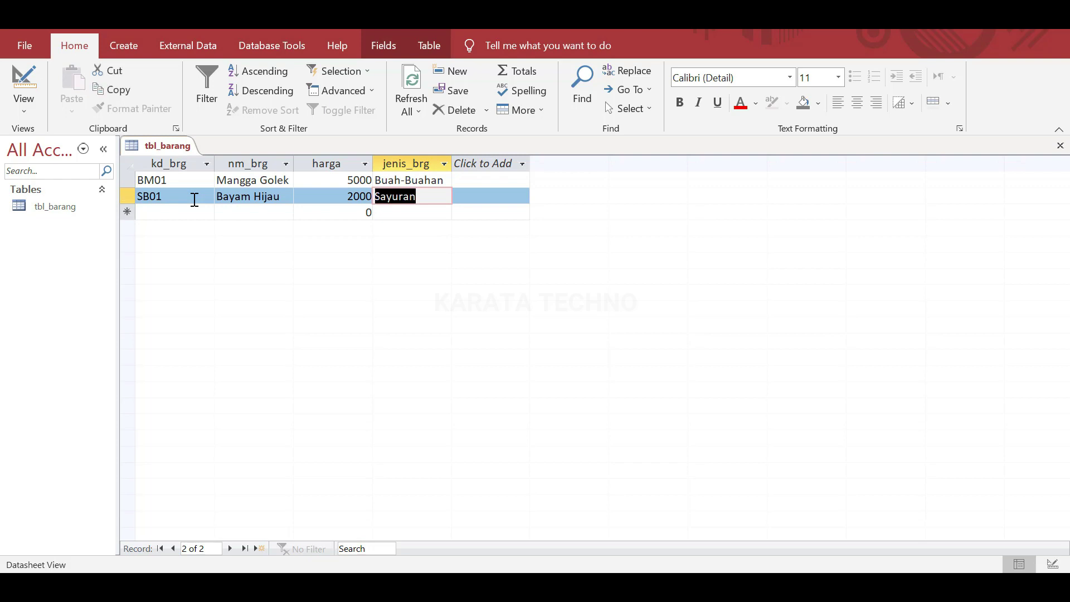
Step: Close tbl_barang and reopen it to check its stored records, leaving the table closed at the end
click(1059, 146)
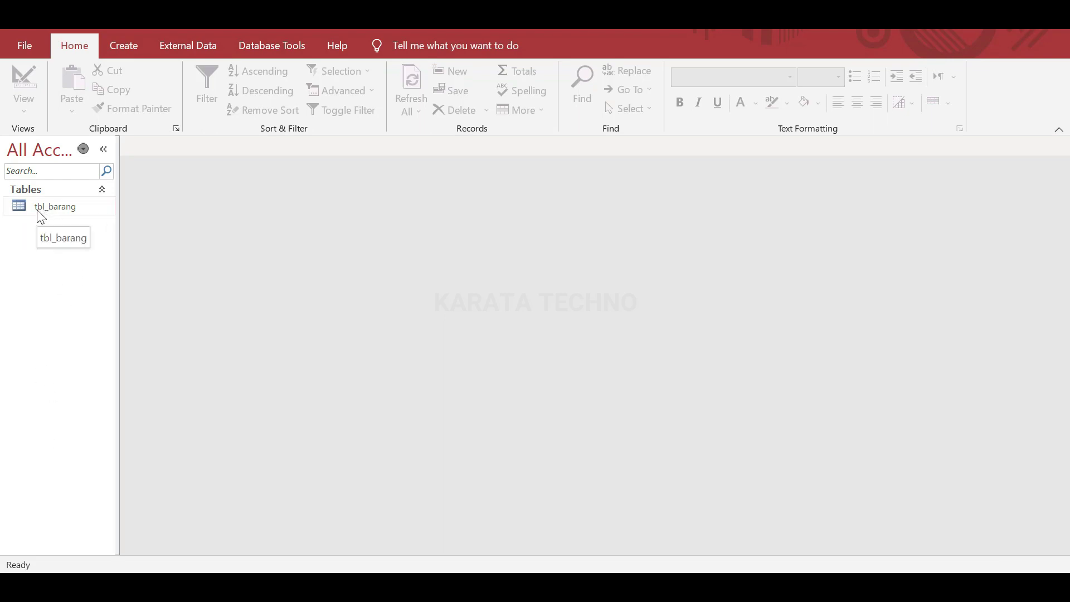
double_click(63, 209)
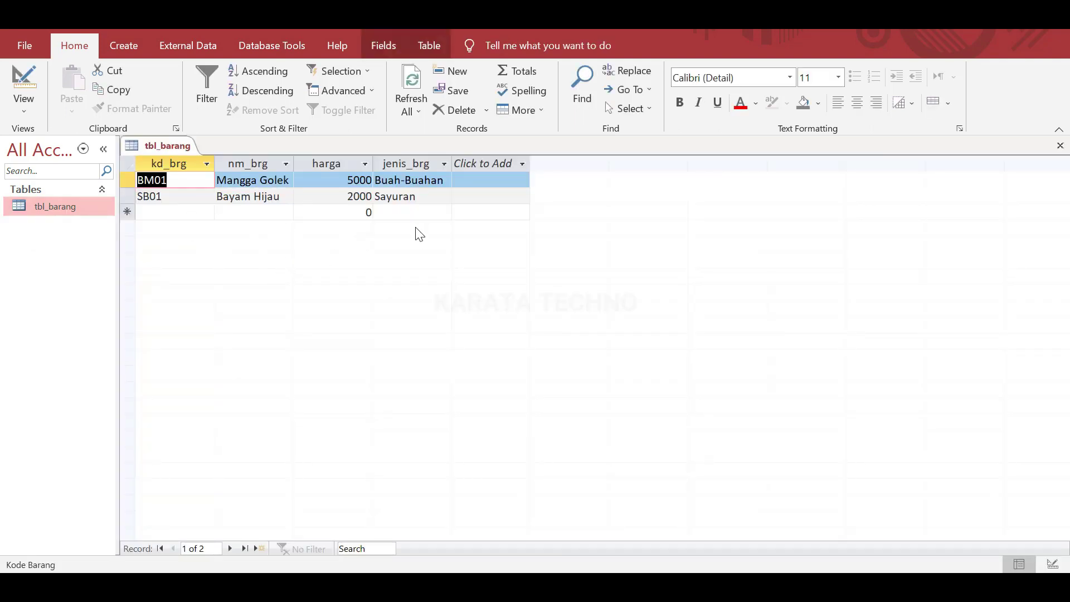
click(1061, 145)
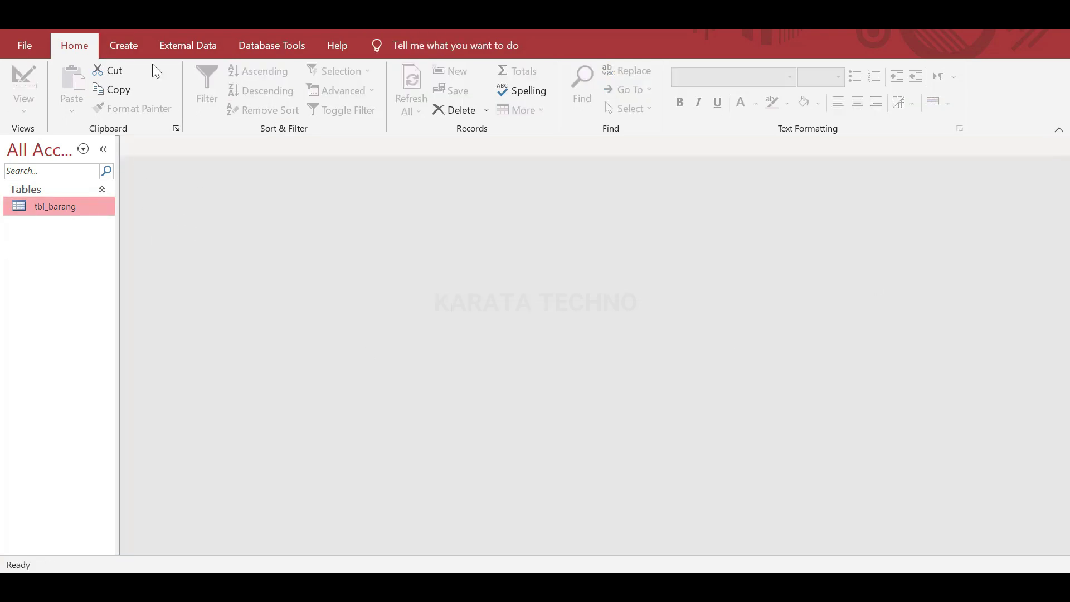
Step: Create a new table and switch it to Design View, saving it under the name tbl_karyawan
click(119, 47)
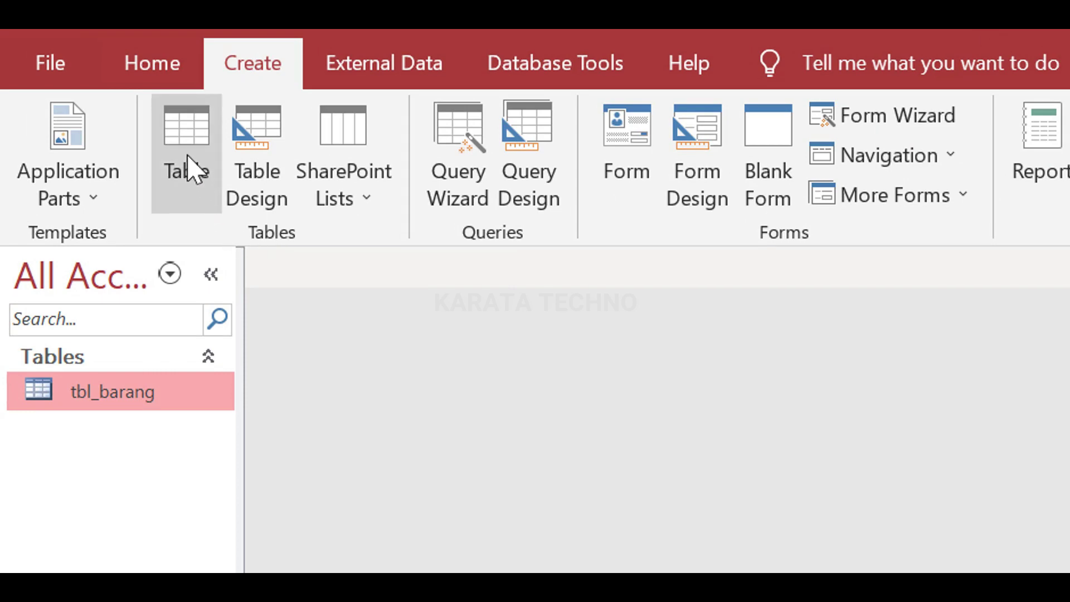
click(190, 167)
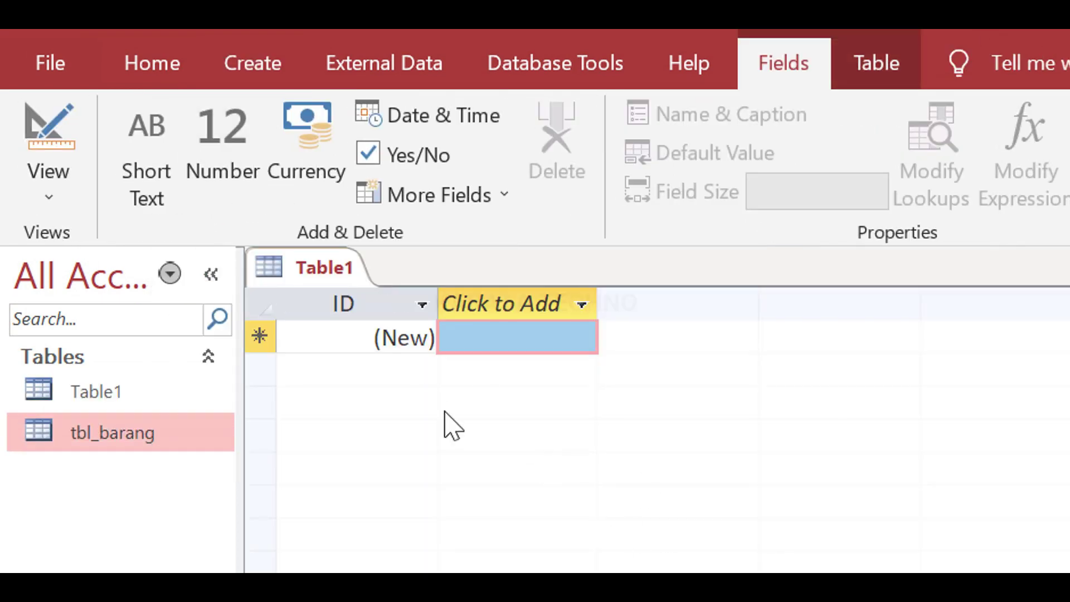
click(48, 207)
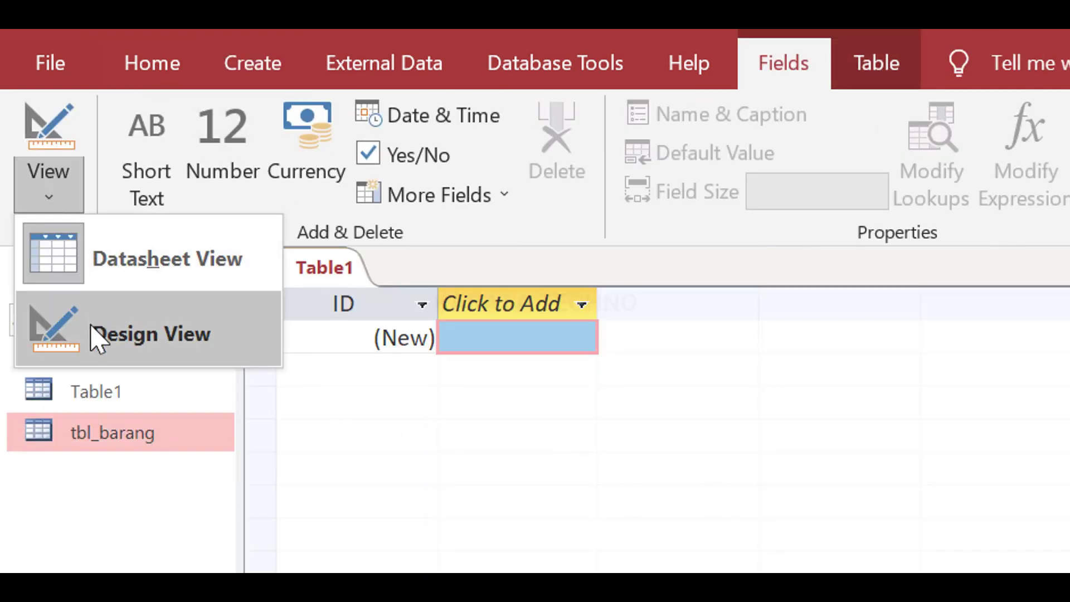
click(98, 339)
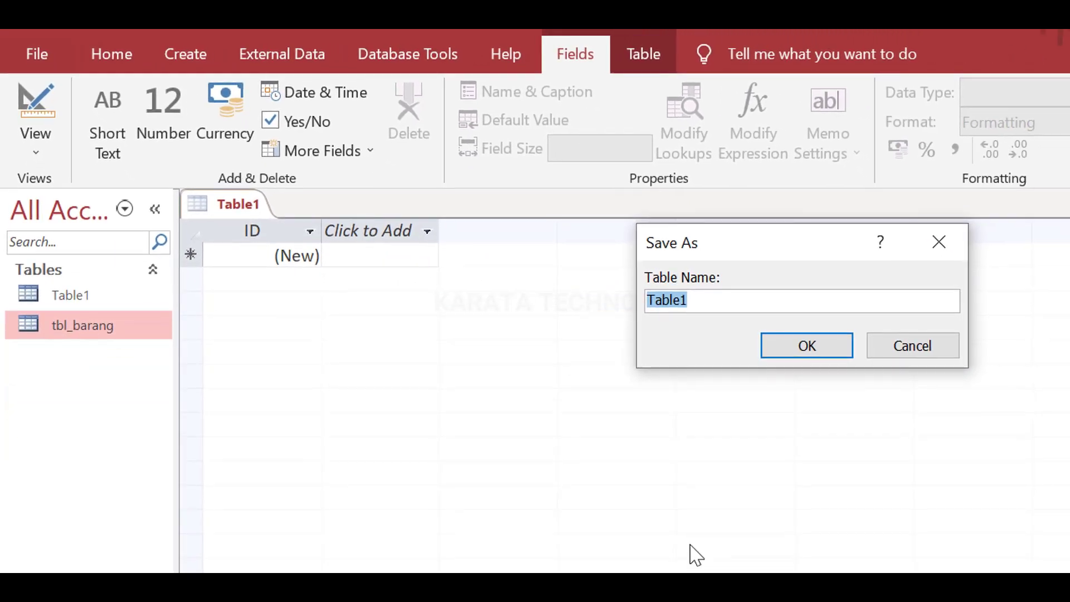
text(tbb)
text(l)
key(BackSpace)
key(BackSpace)
text(l_karyawan)
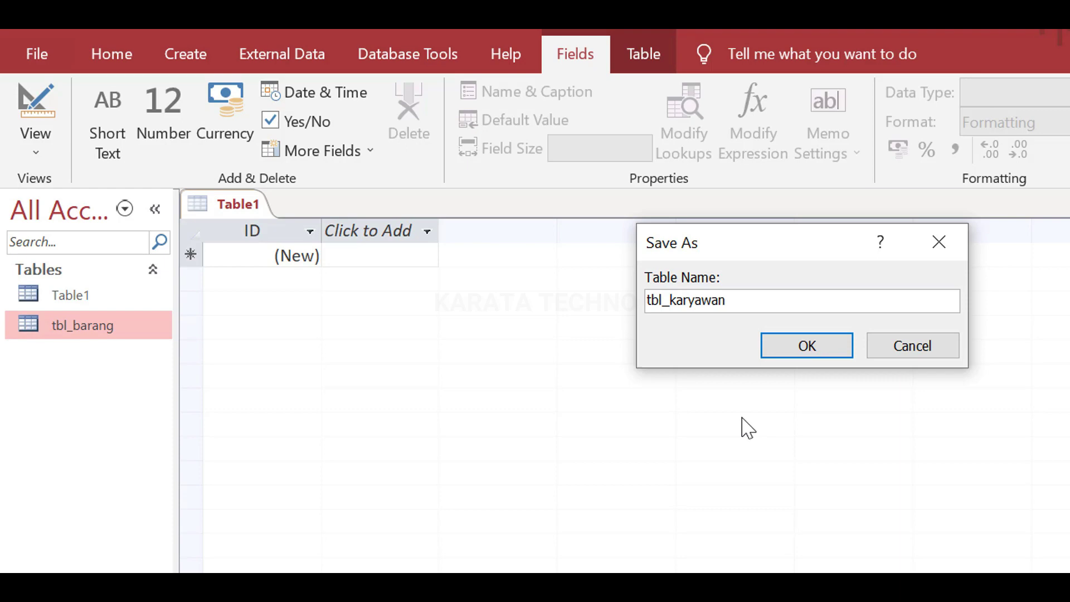
click(770, 349)
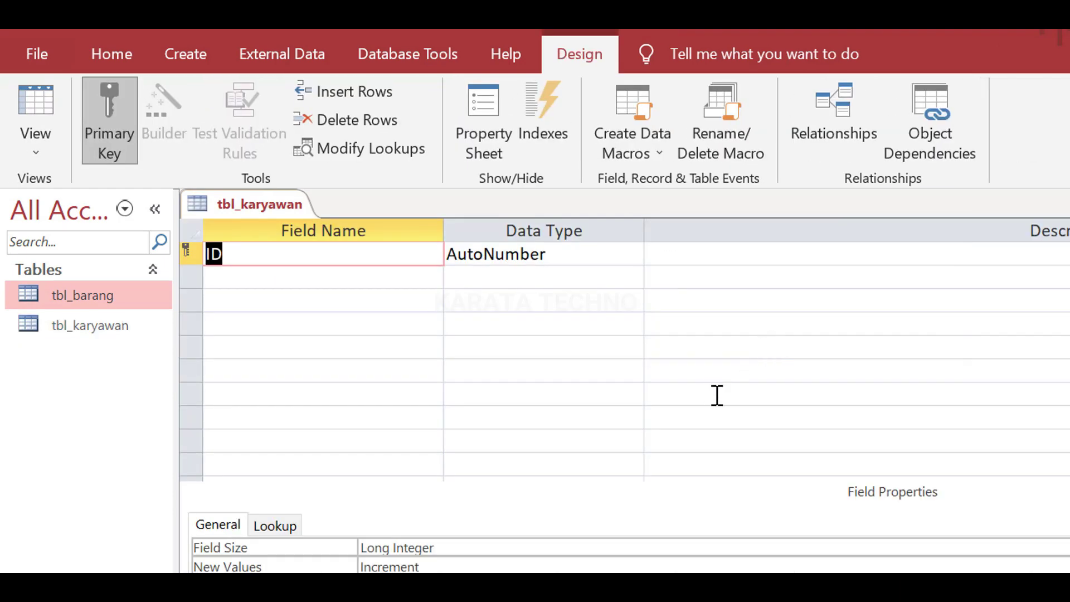
Step: Rename the primary key field ID of tbl_karyawan as id_karyawan and set its data type to Short Text
text(id_k)
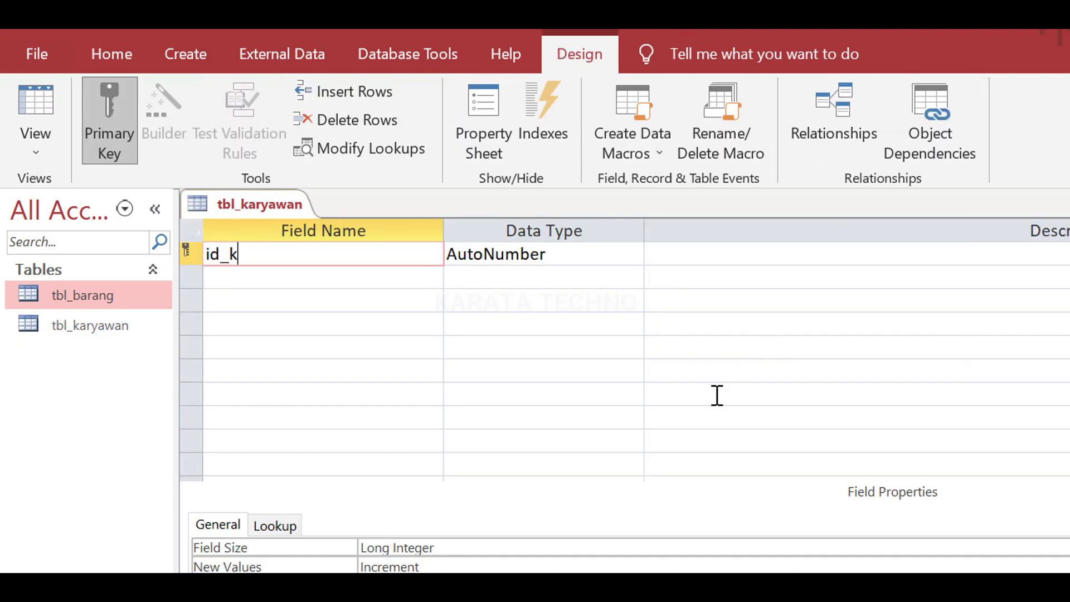
text(aryawan)
click(585, 252)
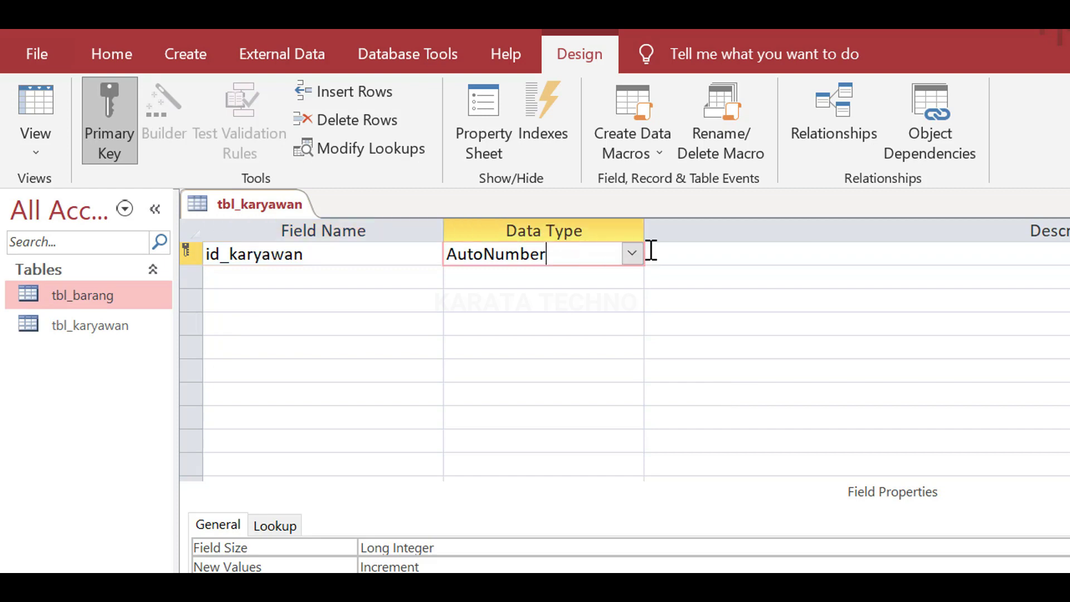
click(631, 253)
click(580, 275)
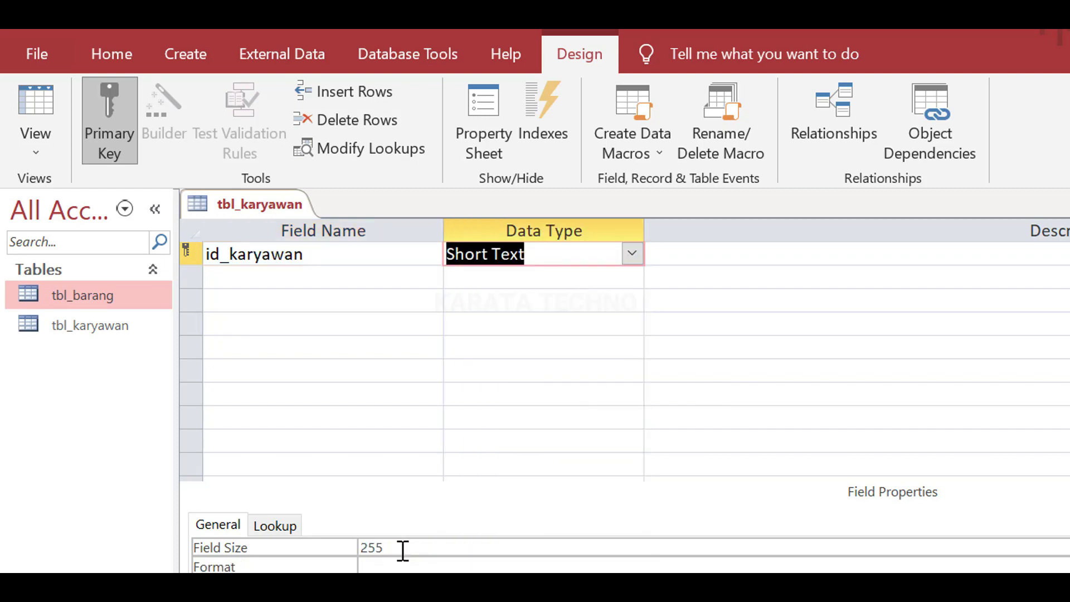
click(288, 542)
Step: Add a Short Text field named nm_karyawan below id_karyawan with a field size of 35
click(278, 286)
text(nm)
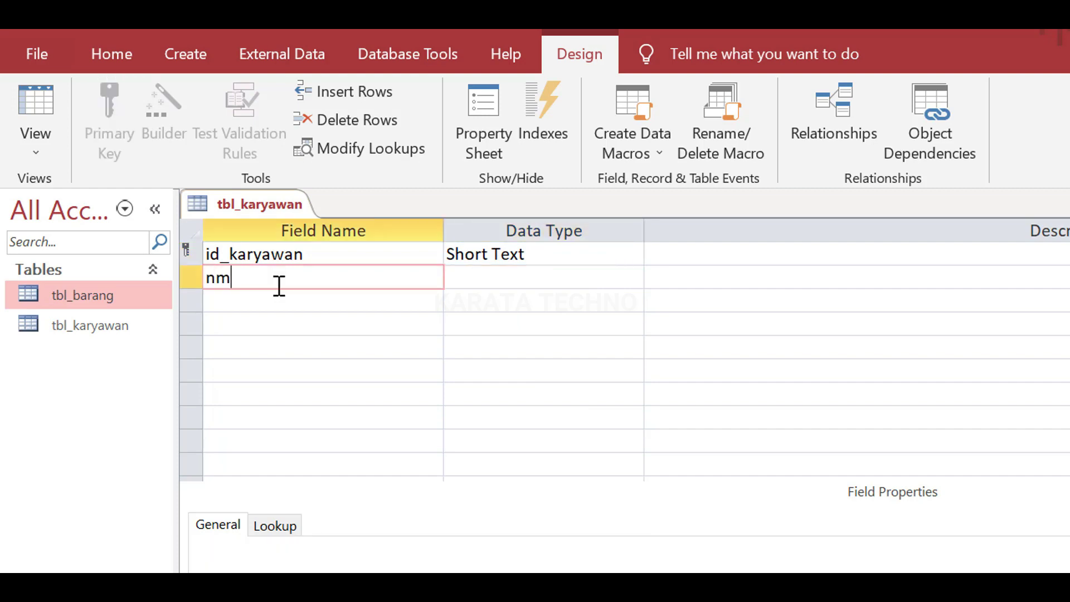
text(_karyawan)
click(485, 285)
click(274, 554)
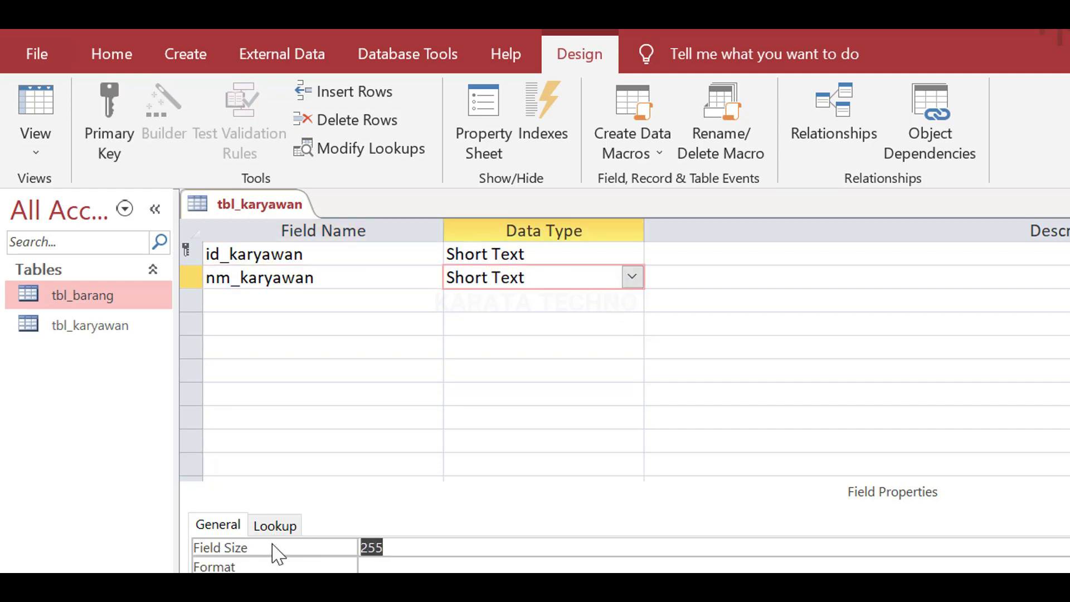
text(35)
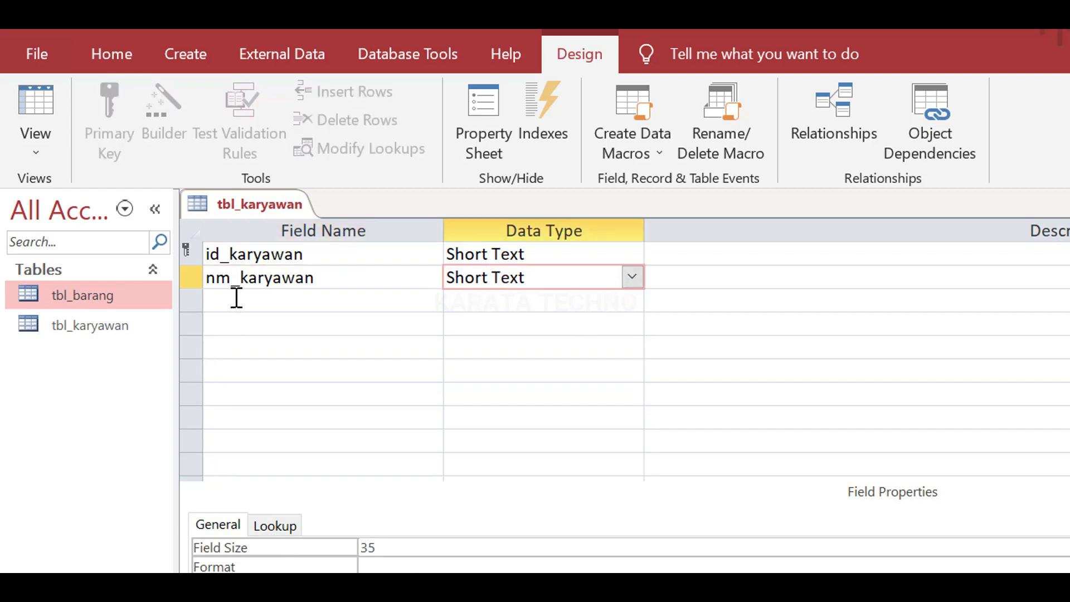
Step: Add a Short Text field named alamat_karyawan below nm_karyawan with a field size of 50
click(212, 309)
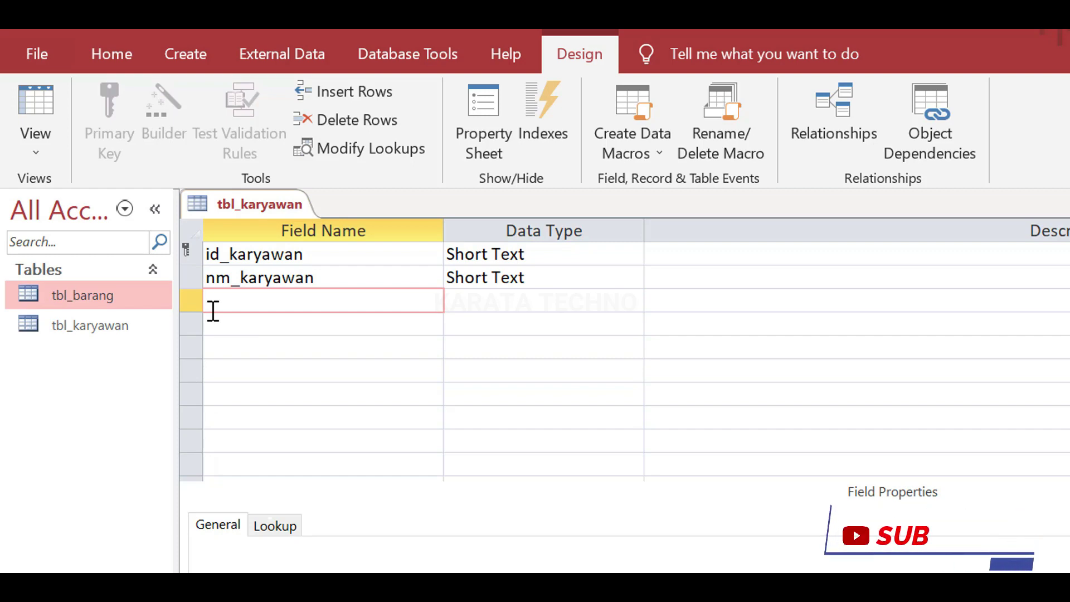
text(alama)
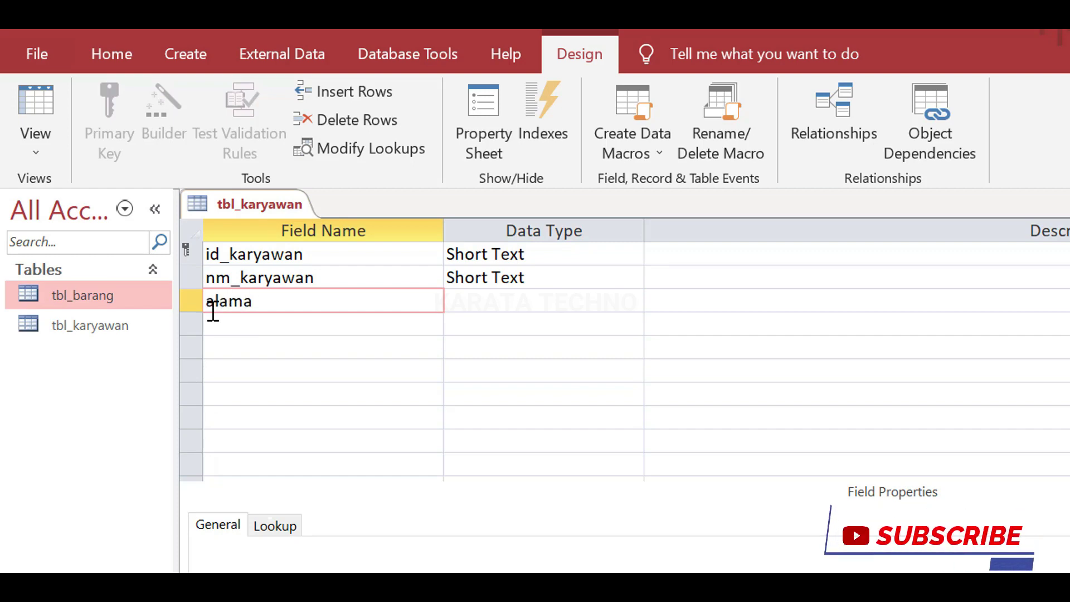
text(t_ka)
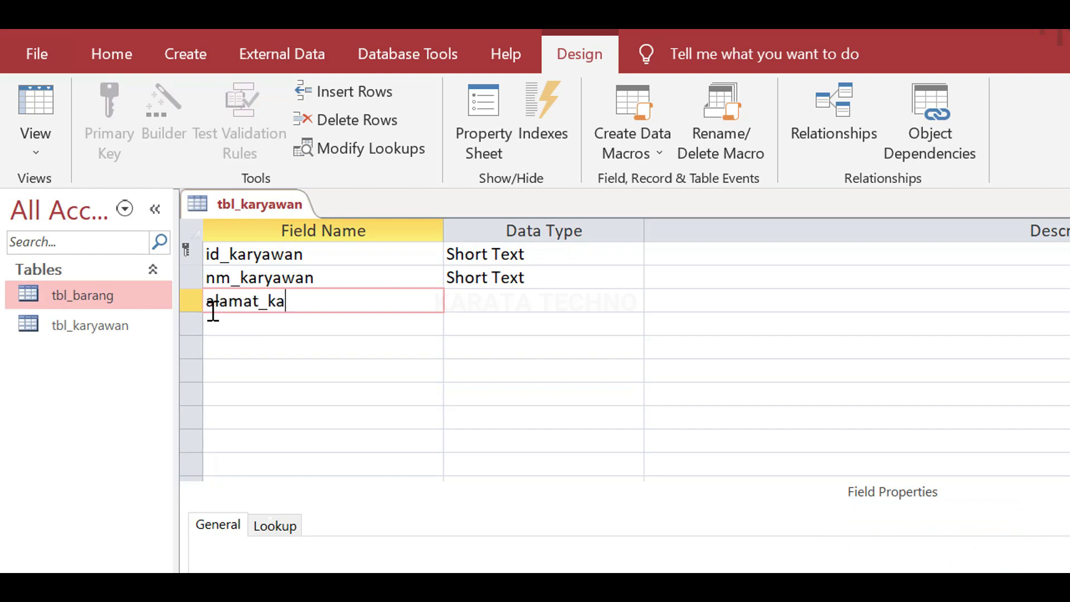
text(ryawan)
click(480, 303)
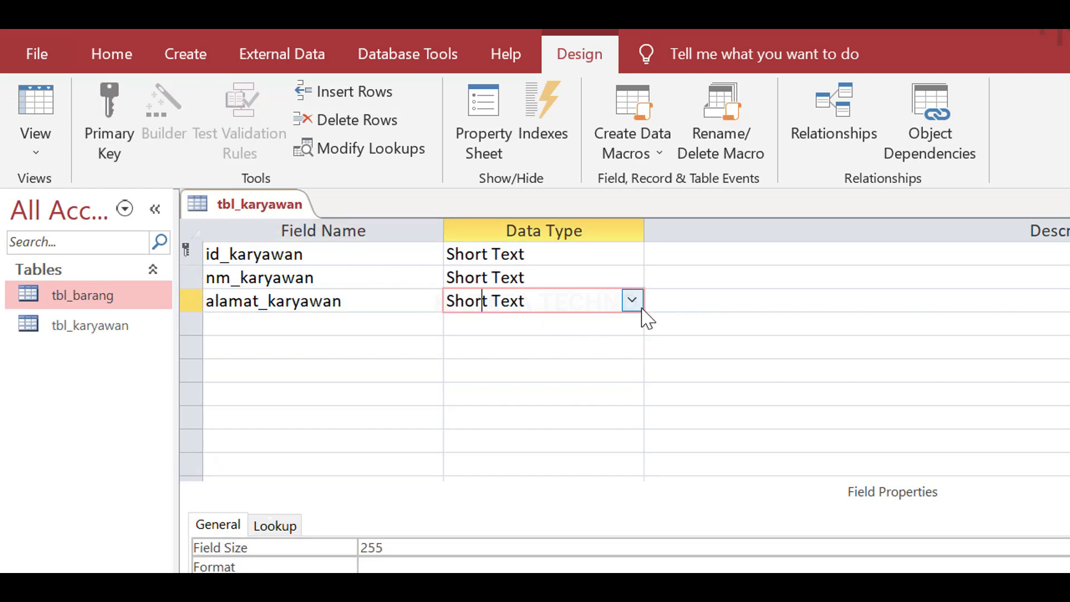
click(622, 300)
click(624, 300)
click(549, 329)
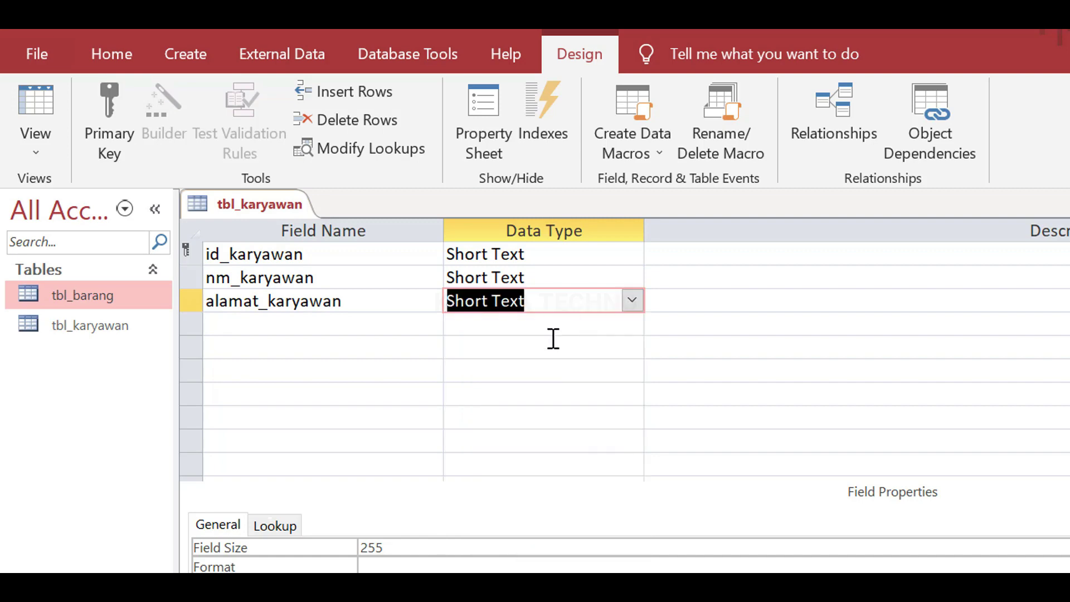
click(447, 538)
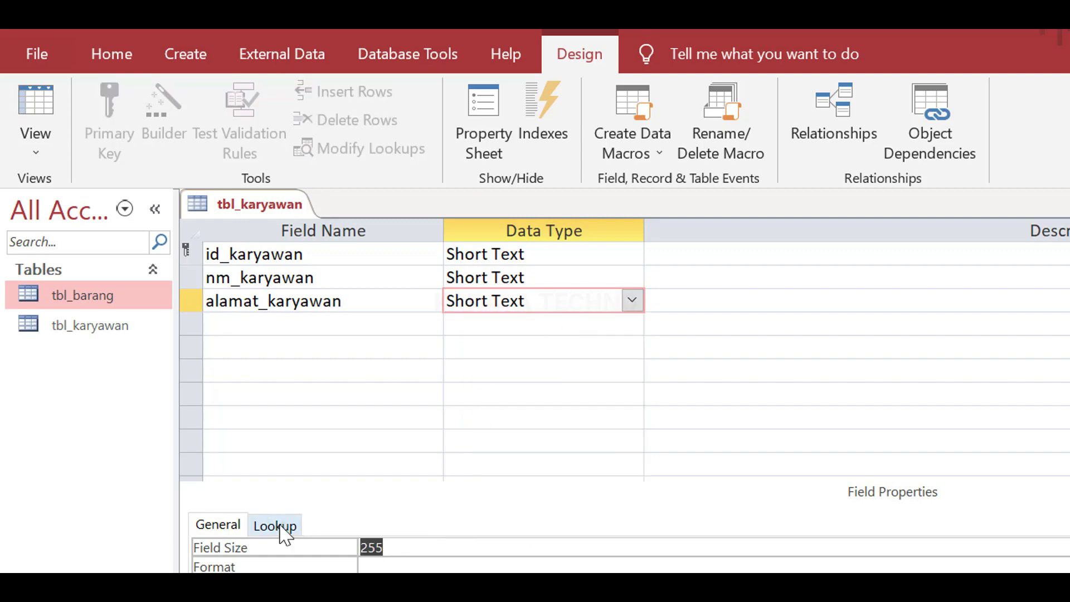
text(50)
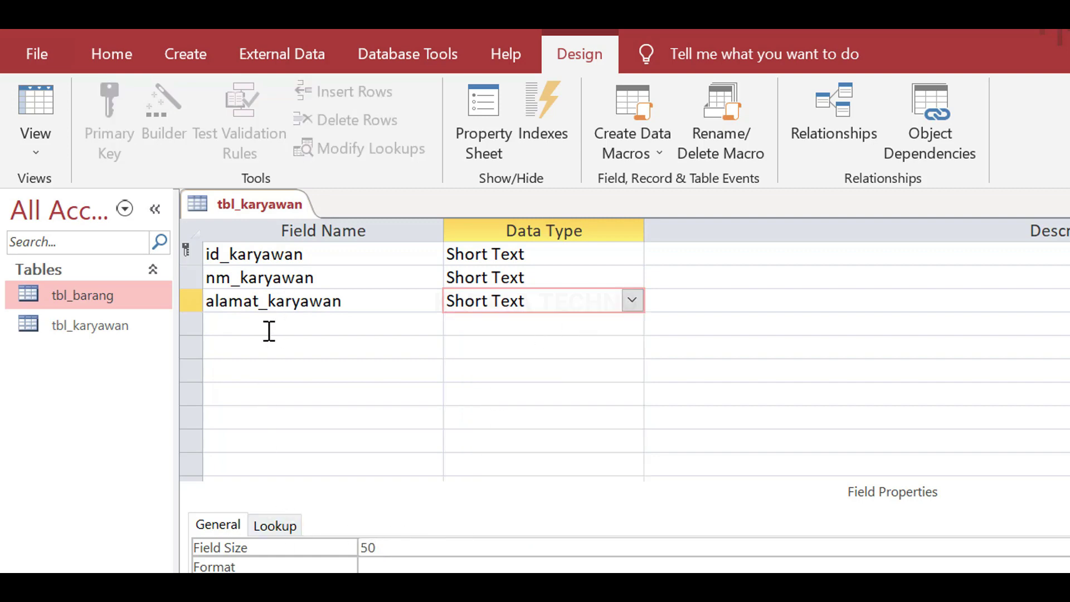
Step: Add a Short Text field named no_hp below alamat_karyawan with a field size of 15
click(268, 328)
text(no_hp)
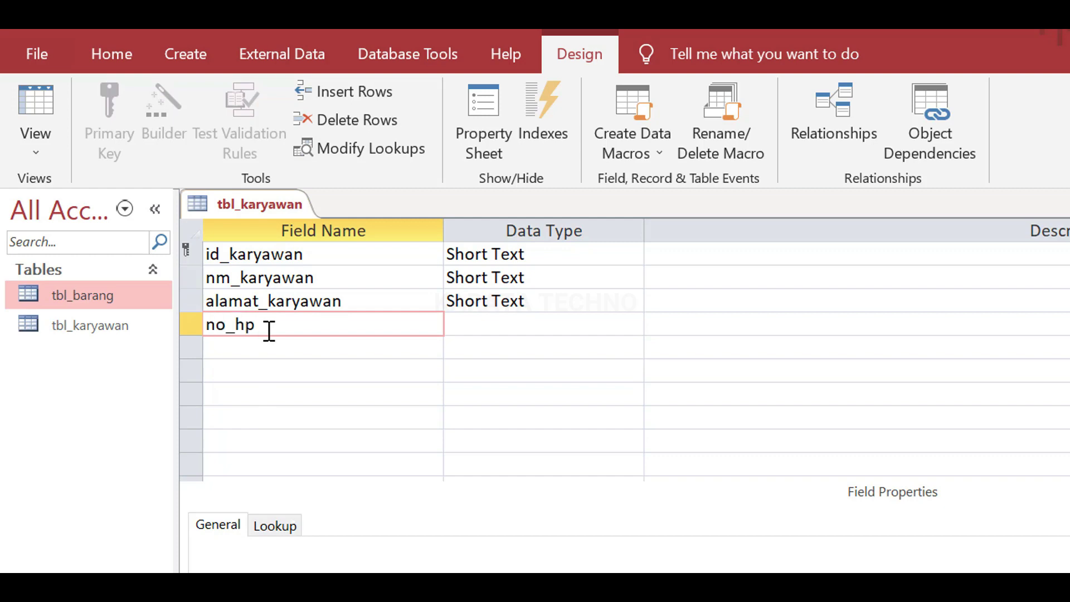
click(494, 324)
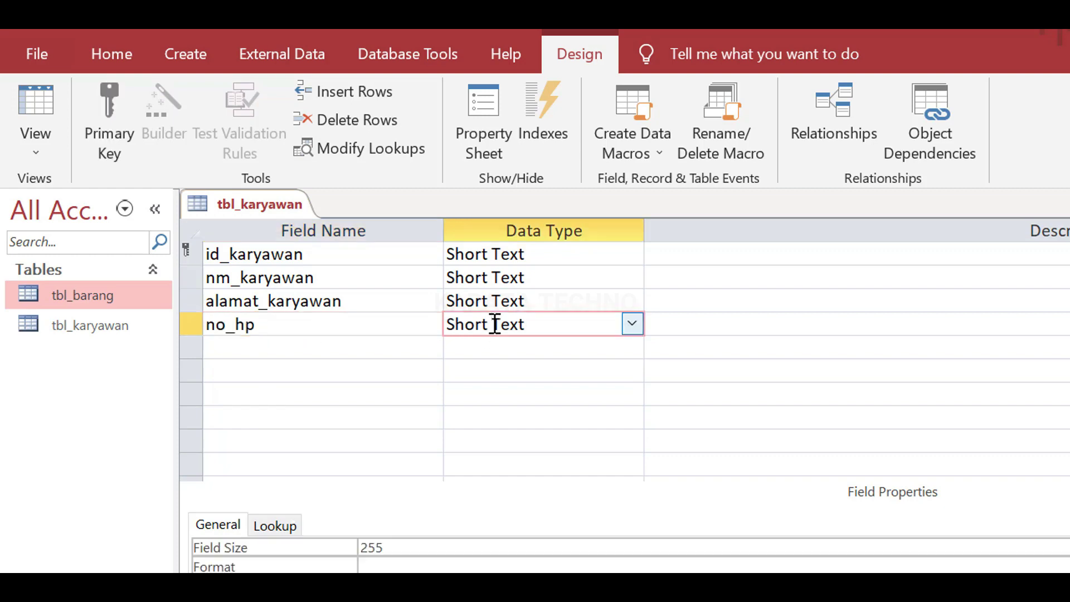
click(632, 324)
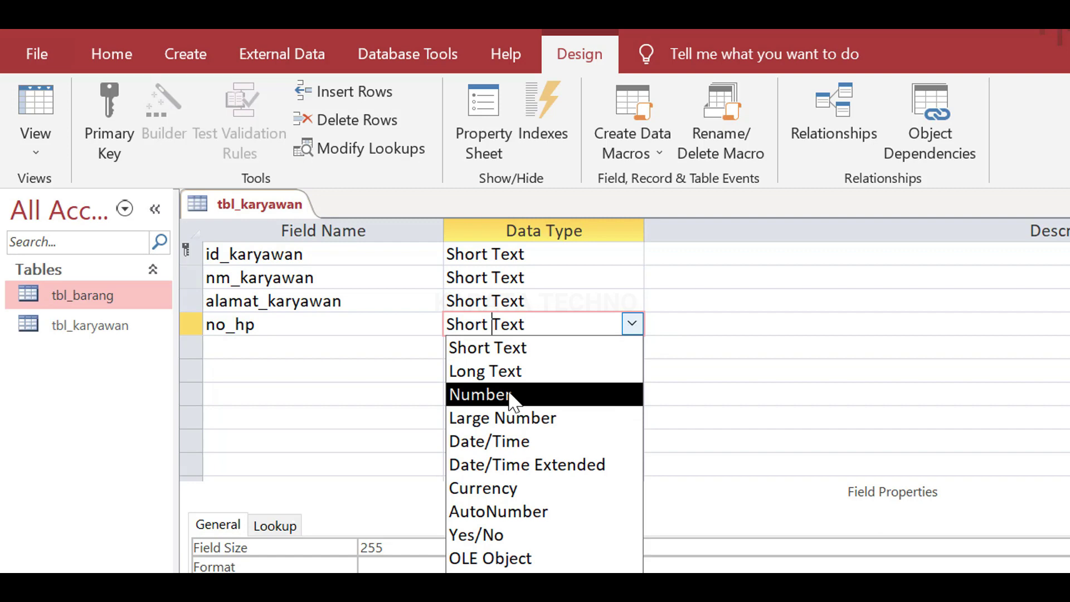
click(517, 357)
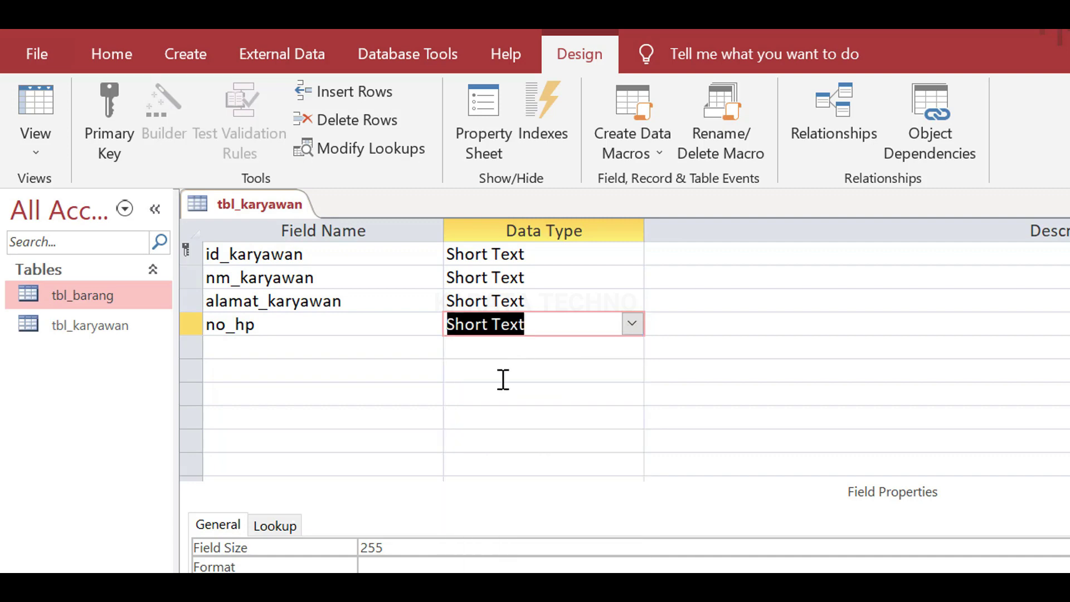
click(418, 547)
click(243, 540)
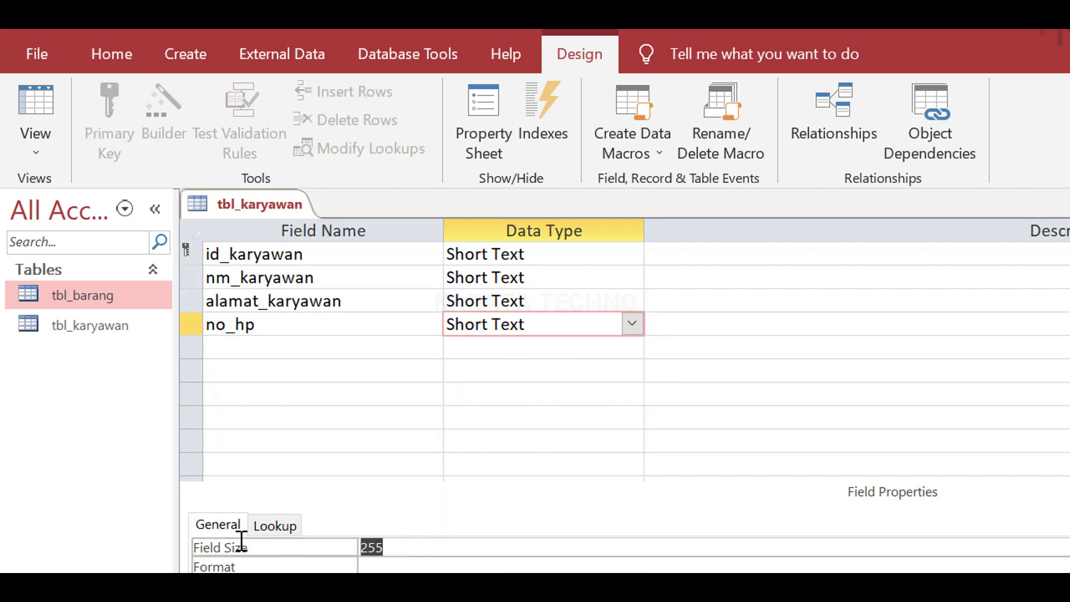
text(15)
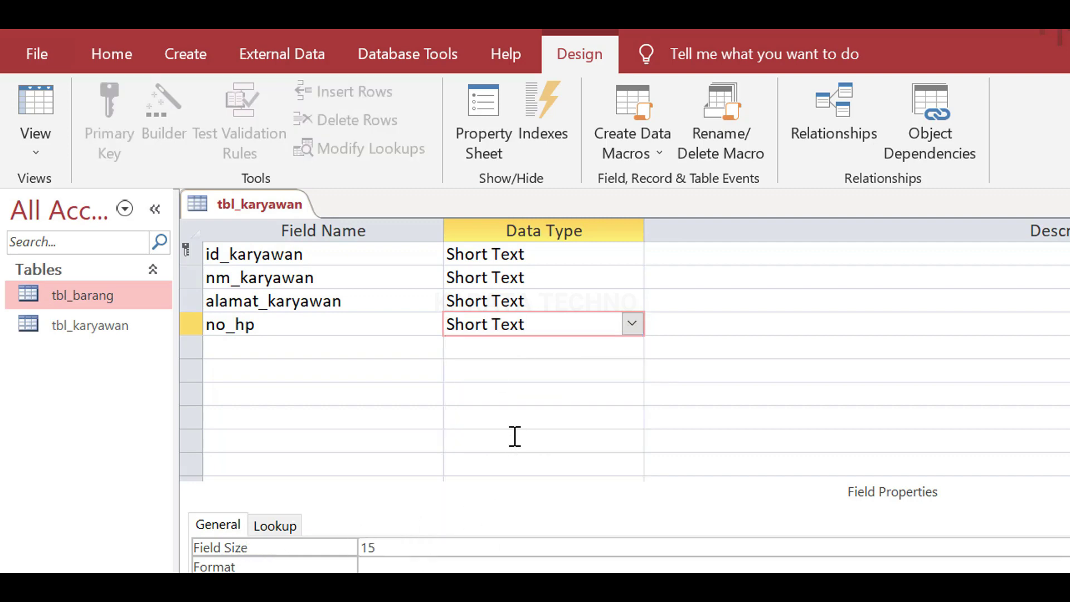
Step: Save the tbl_karyawan design and switch the table to Datasheet View
key(ctrl+s)
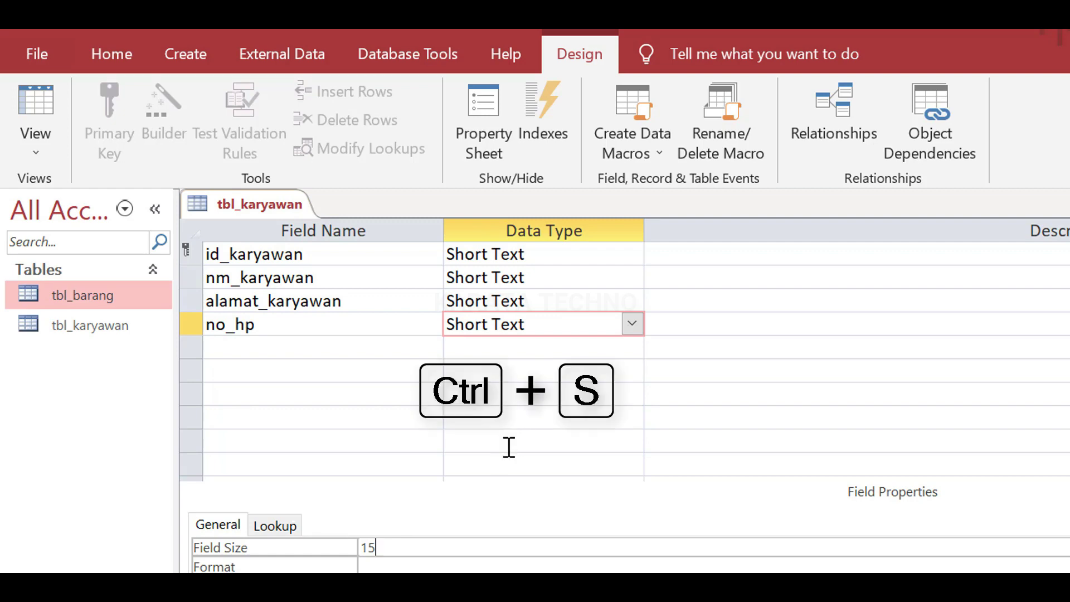
click(36, 150)
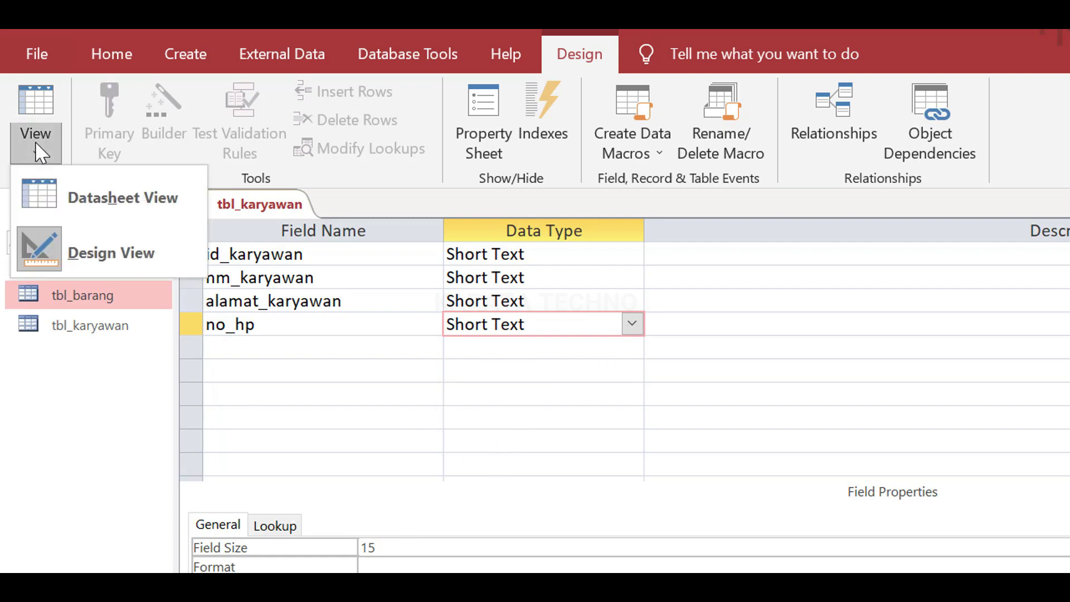
click(79, 200)
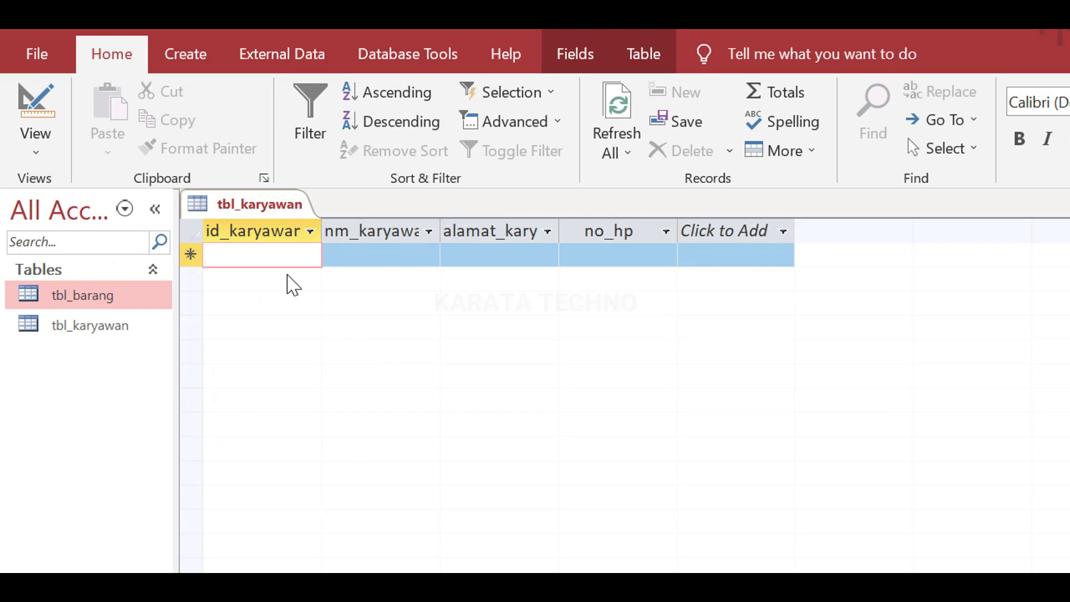
Step: Enter the first employee record in tbl_karyawan, filling in the employee's ID, name, address and phone number
text(K)
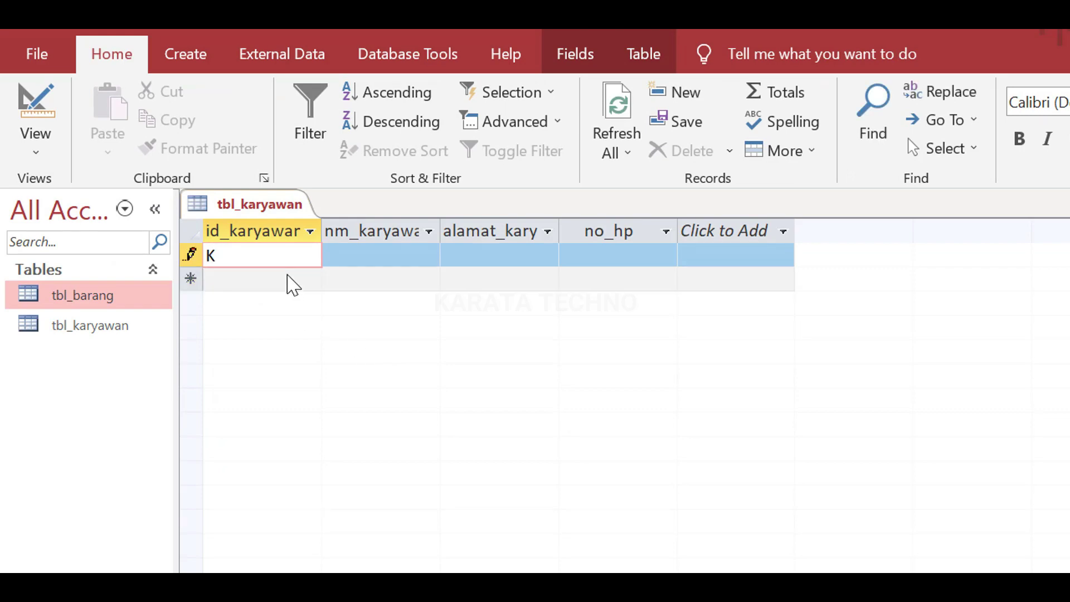
text(001)
key(Tab)
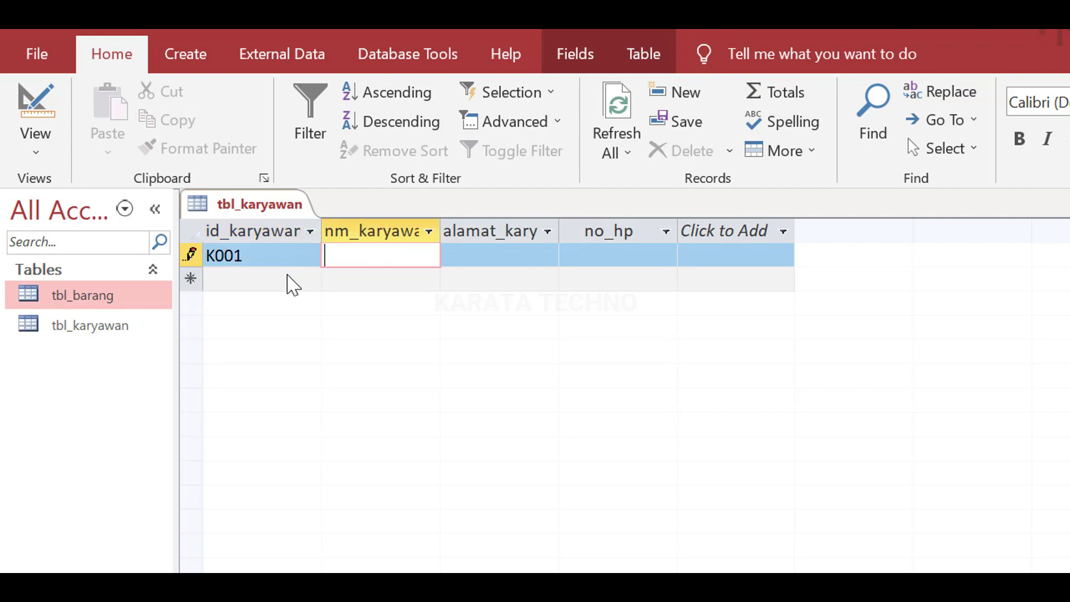
text(Jingga)
key(Tab)
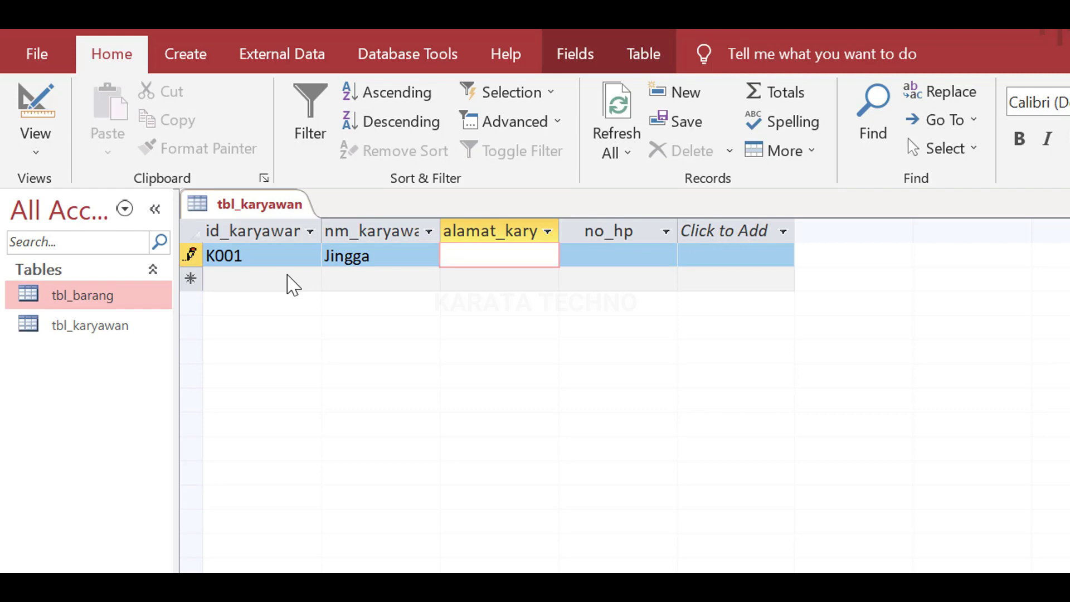
text(Darussalam)
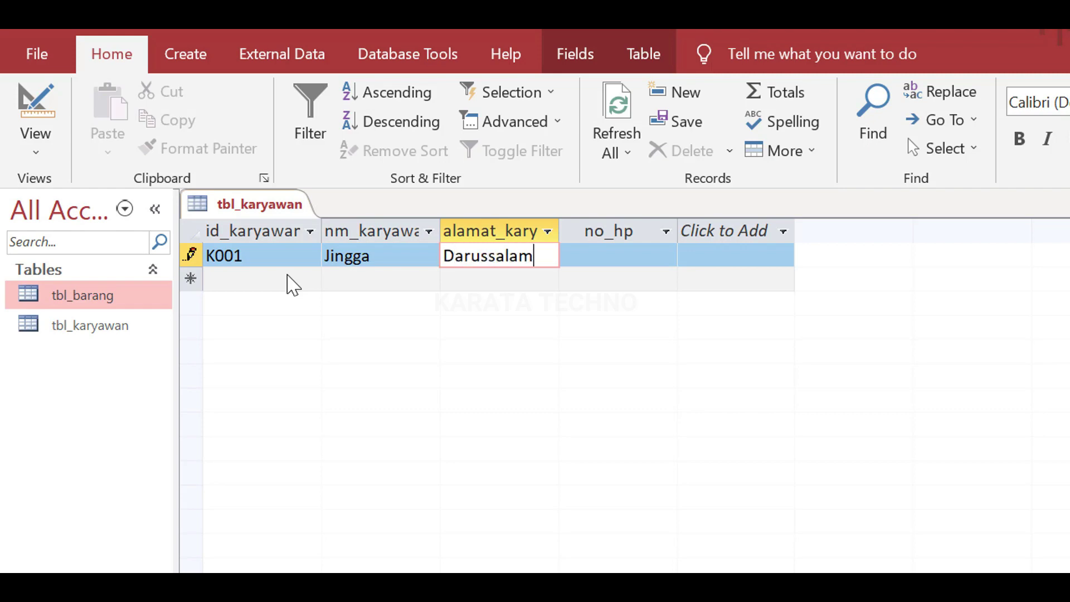
key(Tab)
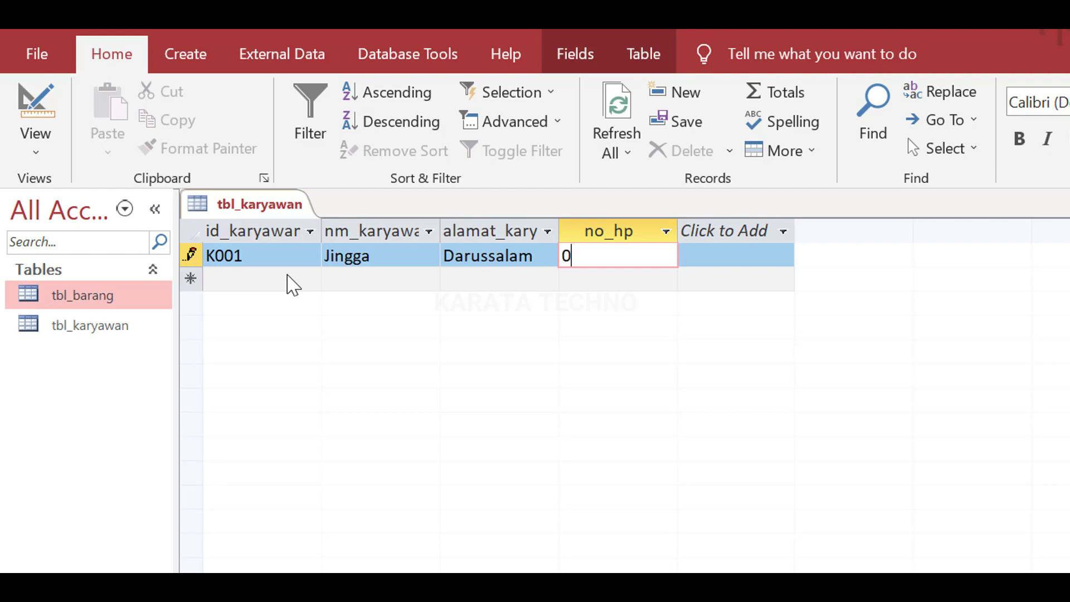
text(898989898)
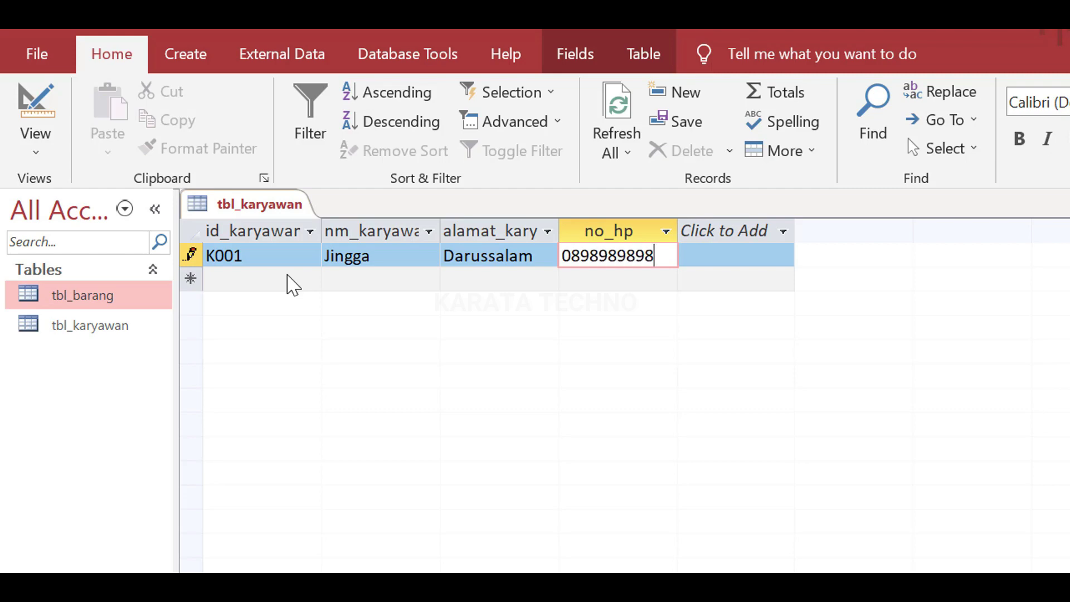
key(Tab)
Step: Enter a second employee record with the employee's ID, name, address and phone number, save it and close tbl_karyawan
text(K00)
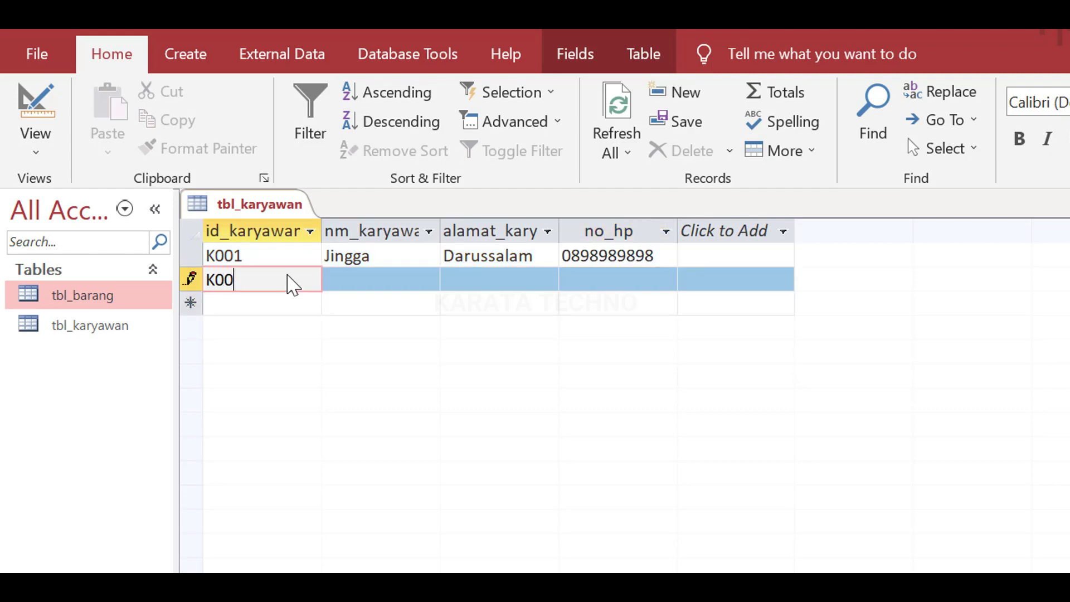
key(Tab)
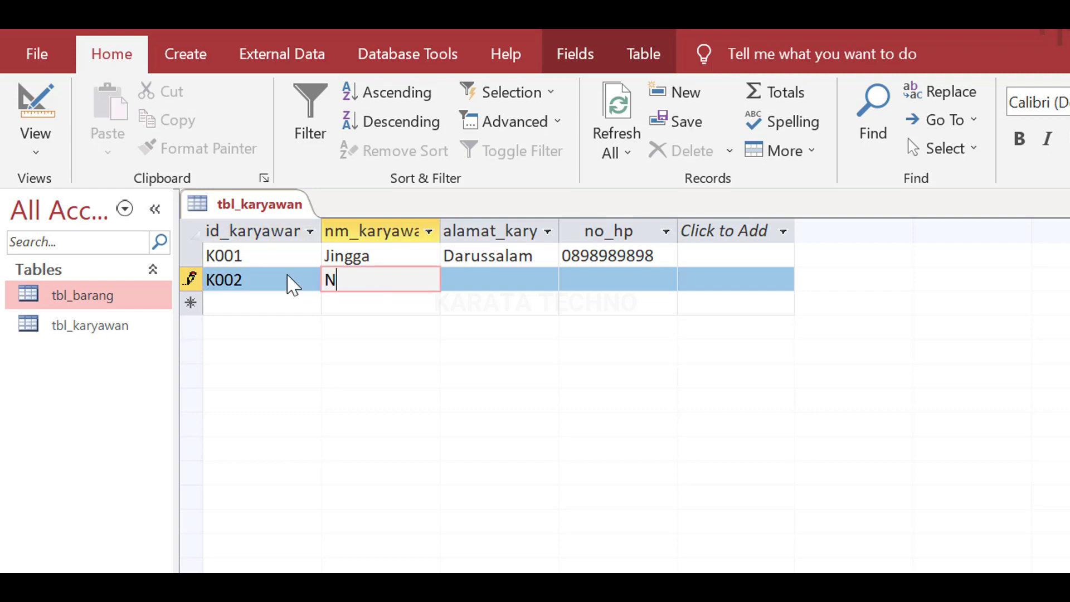
text(Nona)
key(Tab)
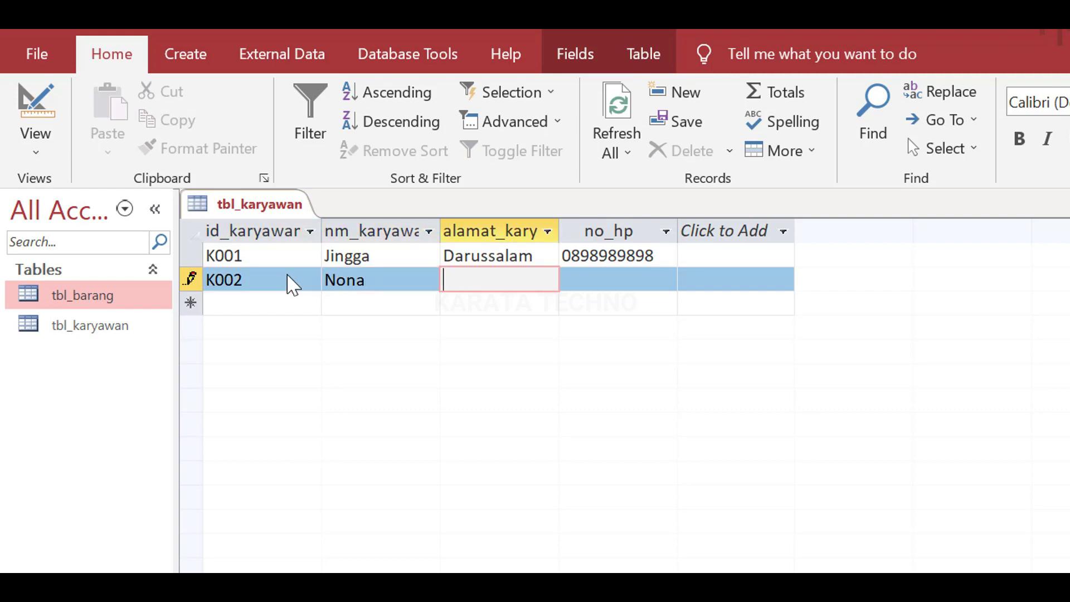
text(Peunayong)
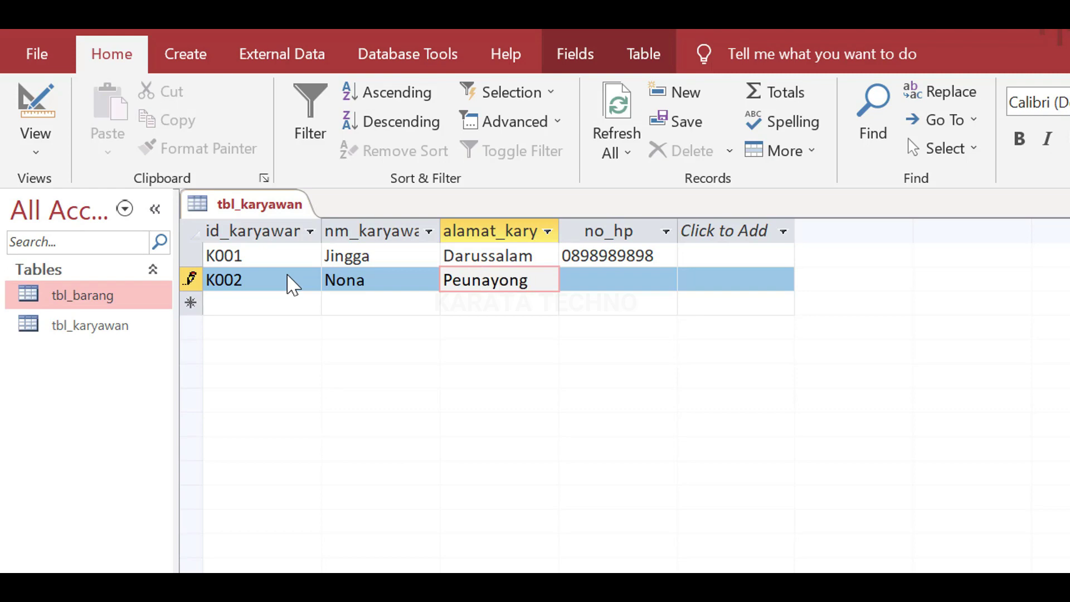
key(Tab)
text(07)
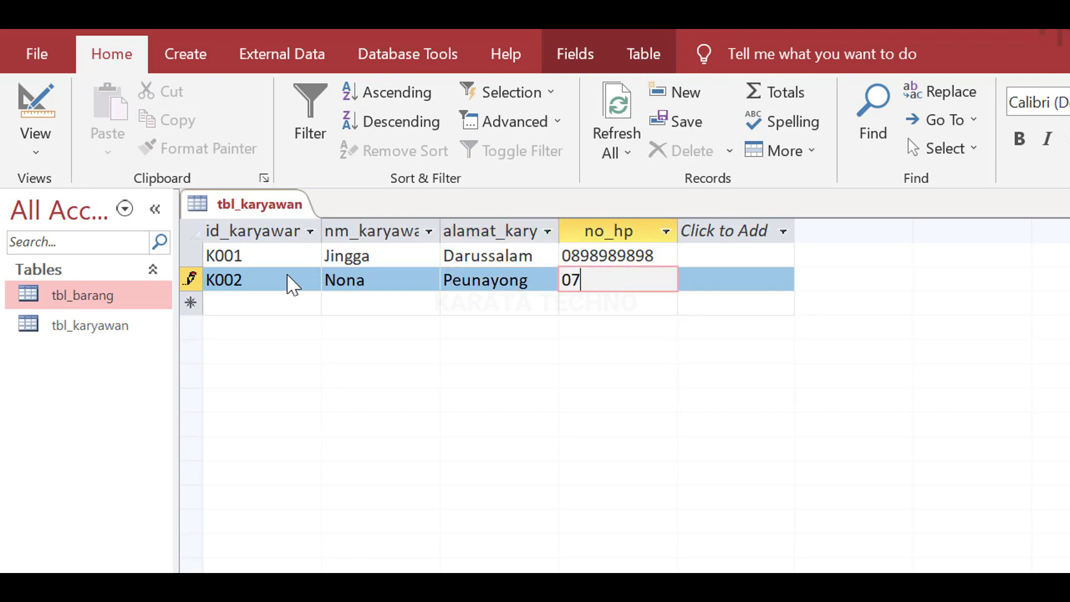
text(87878788)
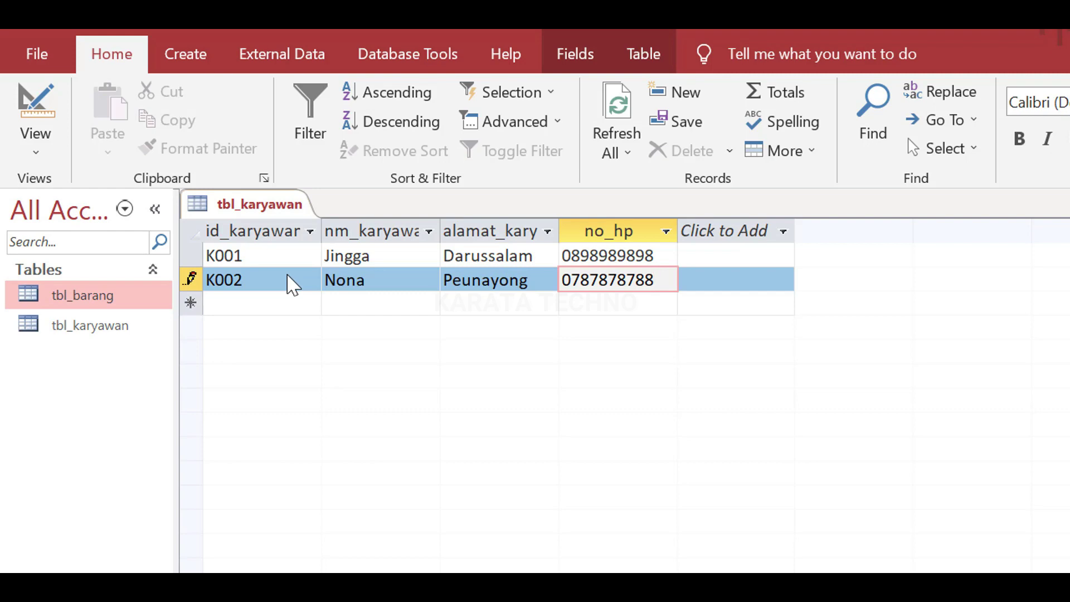
key(shift+Return)
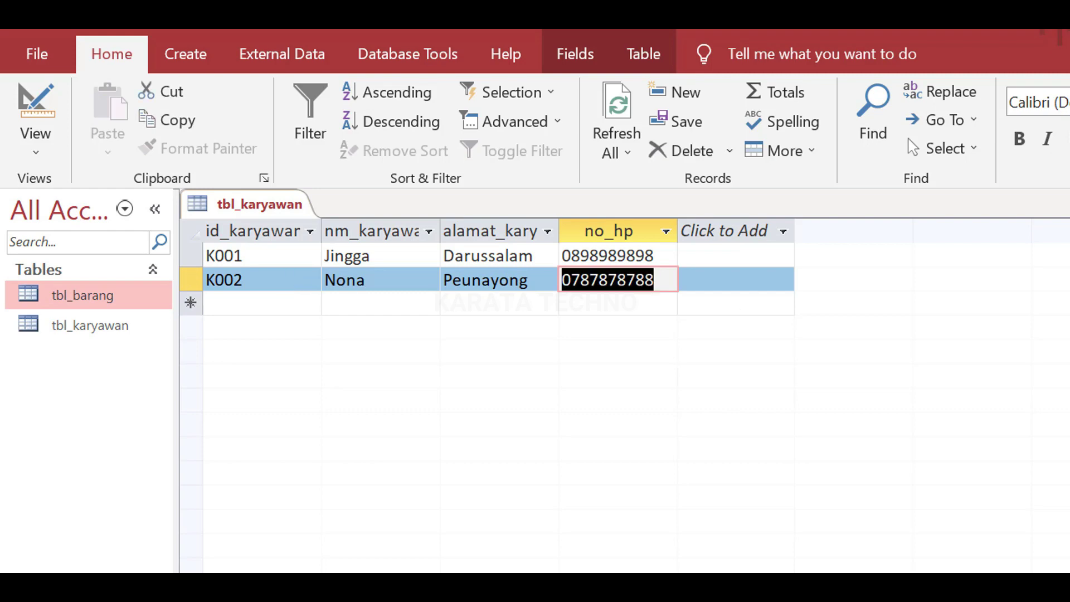
key(ctrl+w)
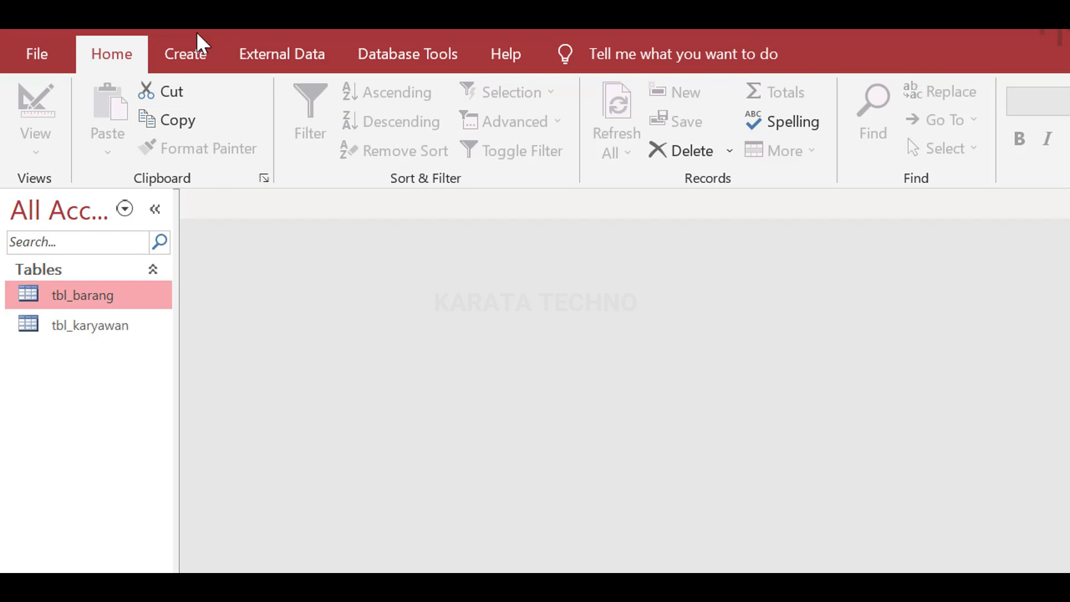
Step: Create a new table and switch it to Design View, saving it under the name tbl_penjualan
click(189, 54)
click(146, 141)
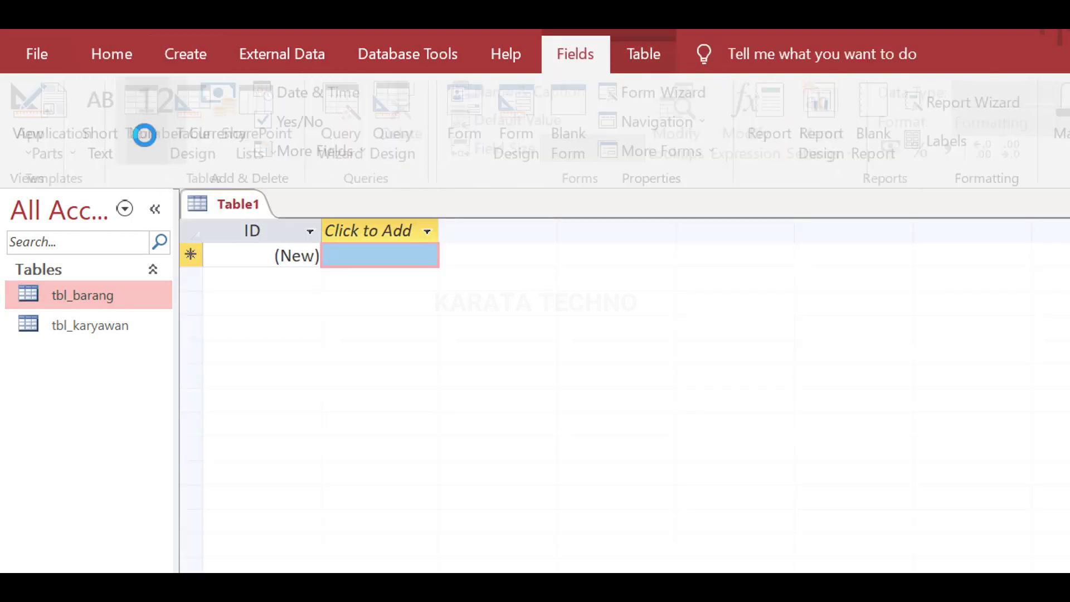
click(34, 103)
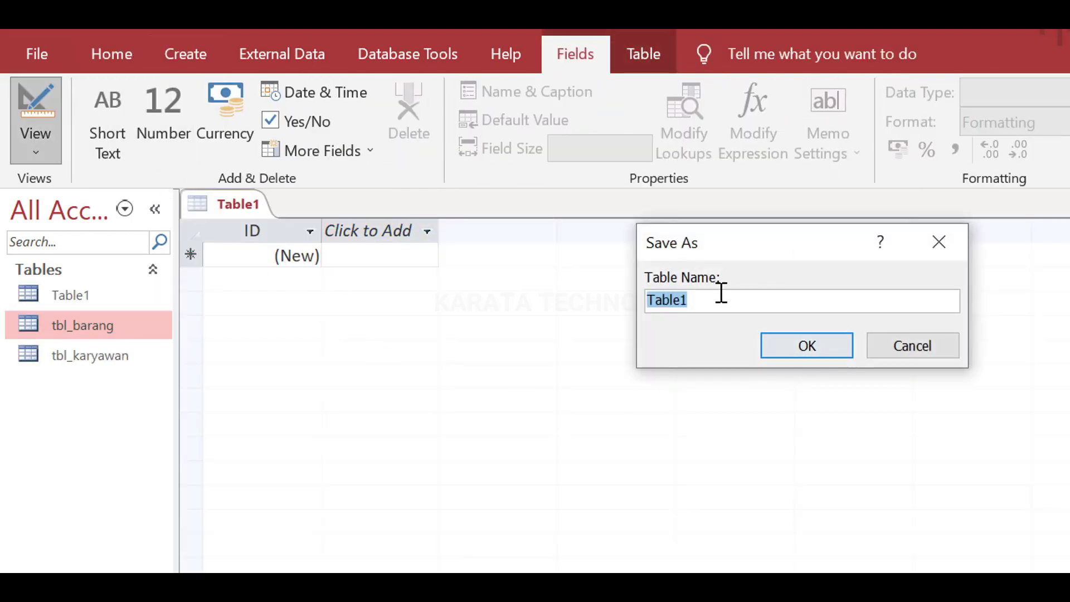
text(tbl_)
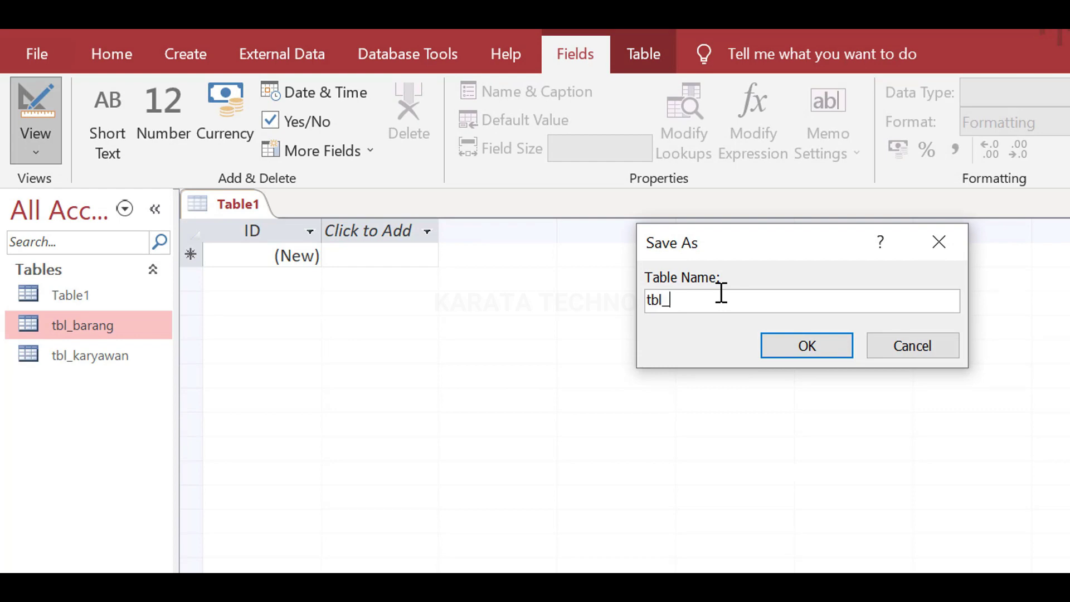
text(penjualan)
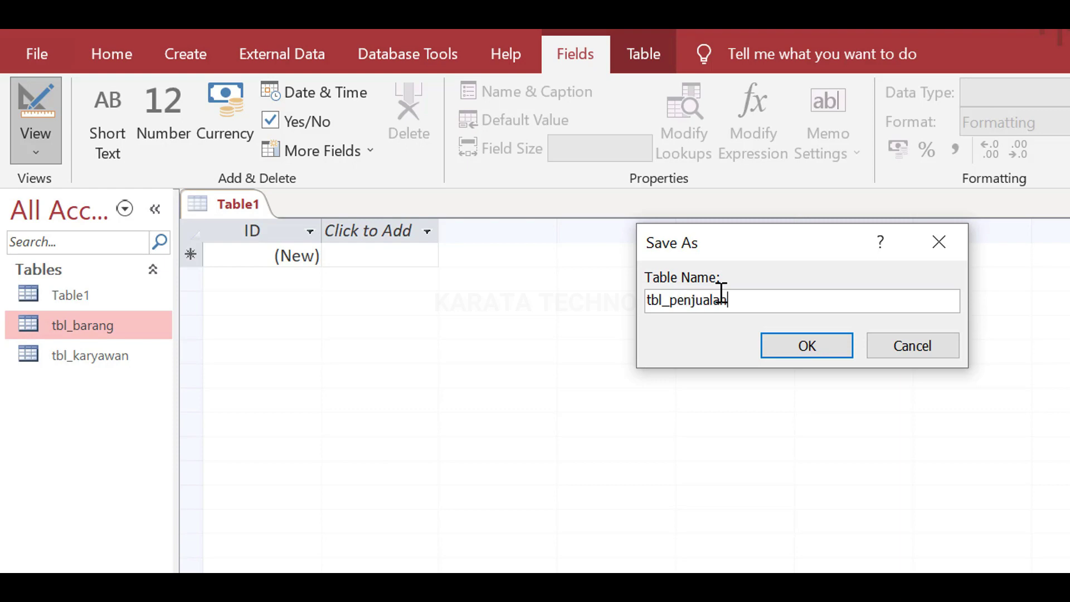
click(798, 350)
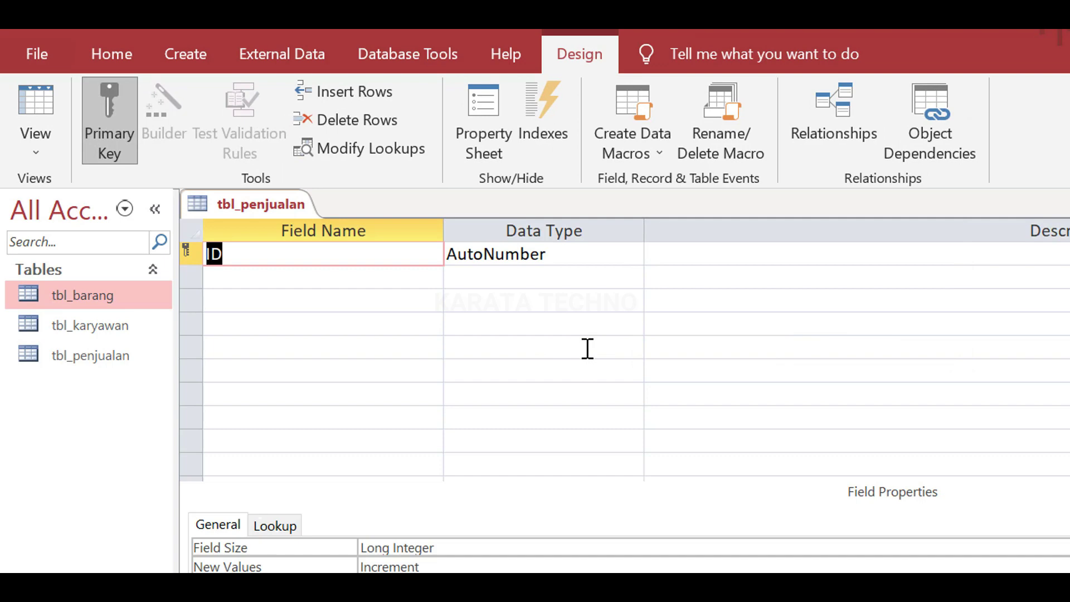
Step: Rename the primary key field ID of tbl_penjualan as no_faktur, with data type Short Text and field size 10
text(no_fa)
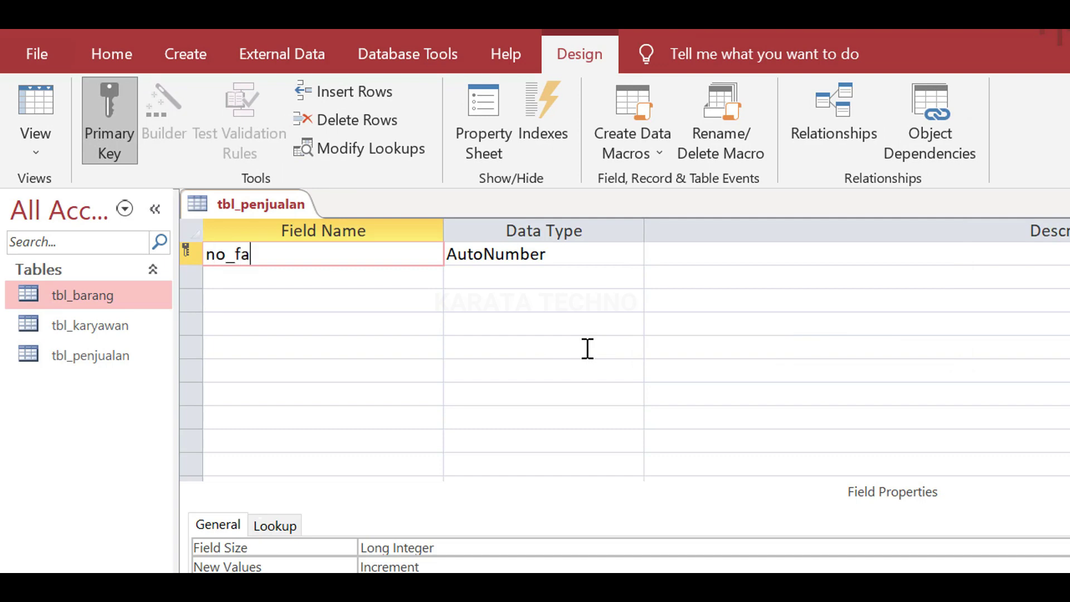
text(ktur)
click(561, 254)
click(631, 253)
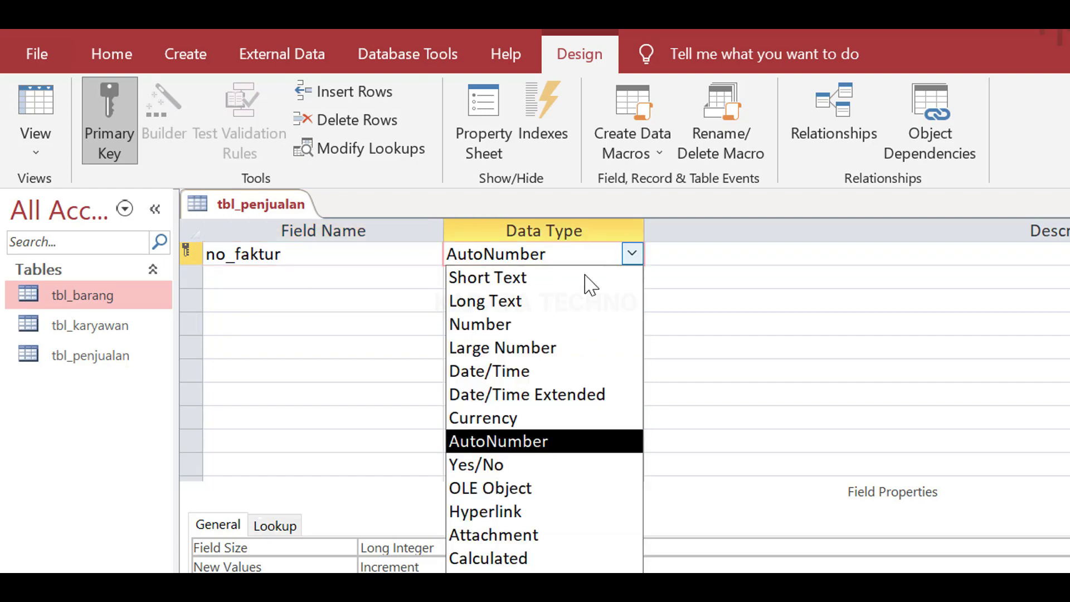
click(560, 284)
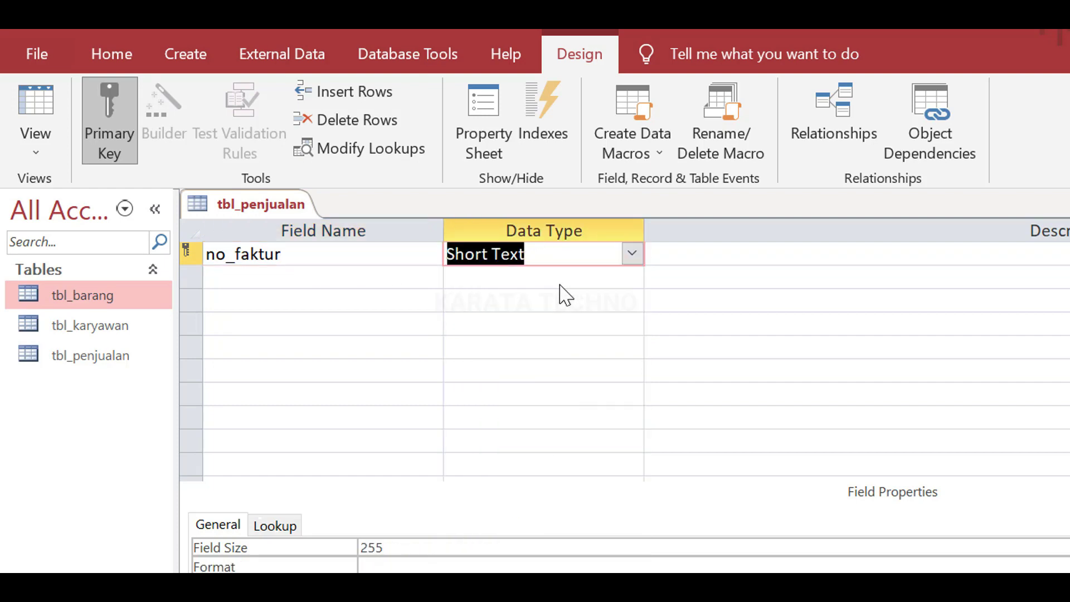
double_click(388, 551)
text(10)
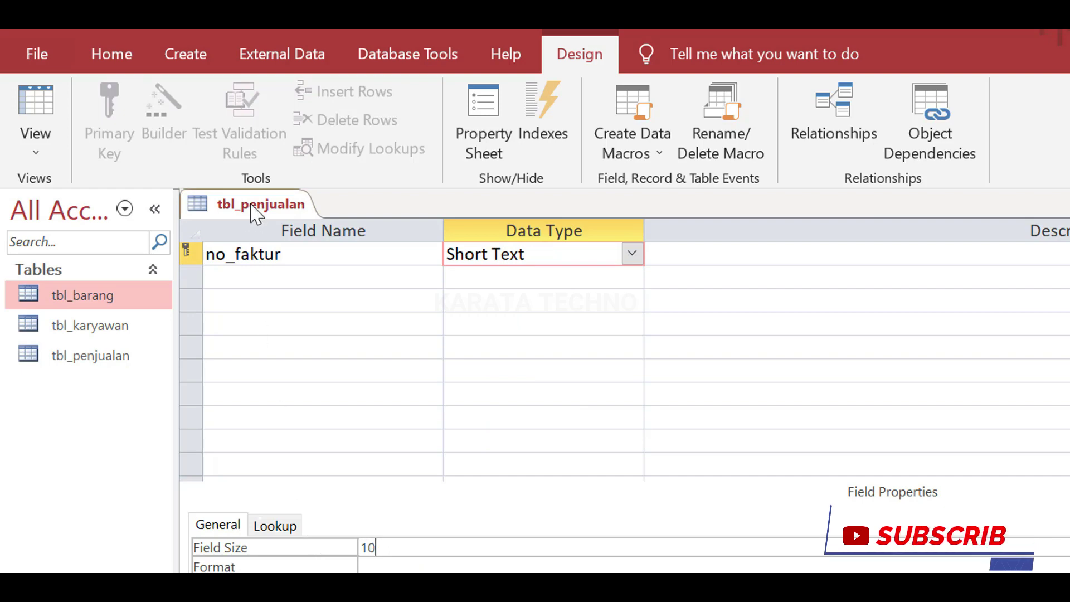
Step: Add a field named tgl to tbl_penjualan with data type Date/Time
click(245, 279)
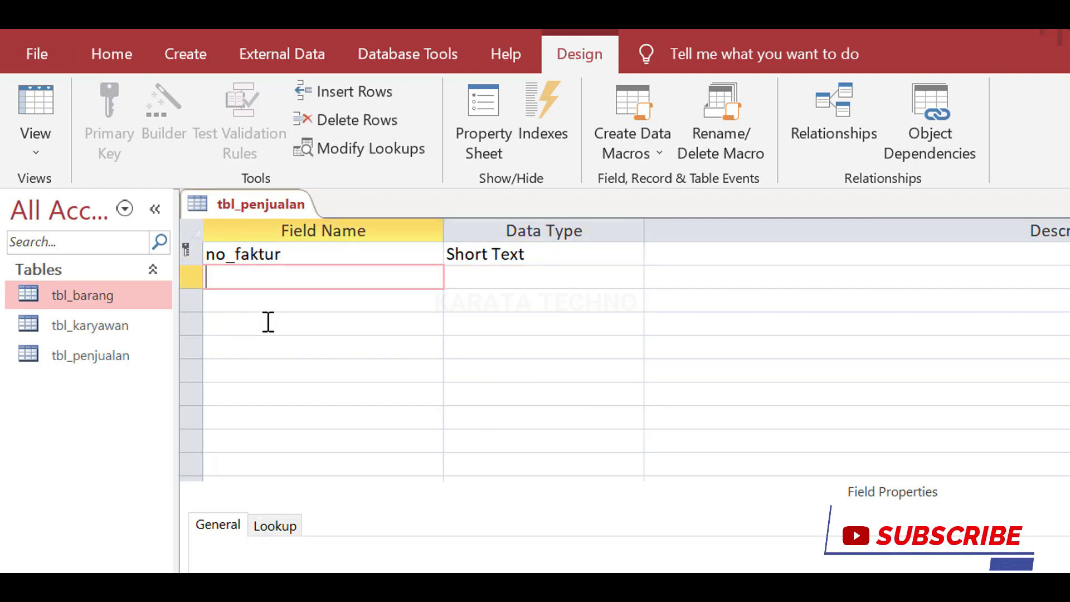
text(tgl)
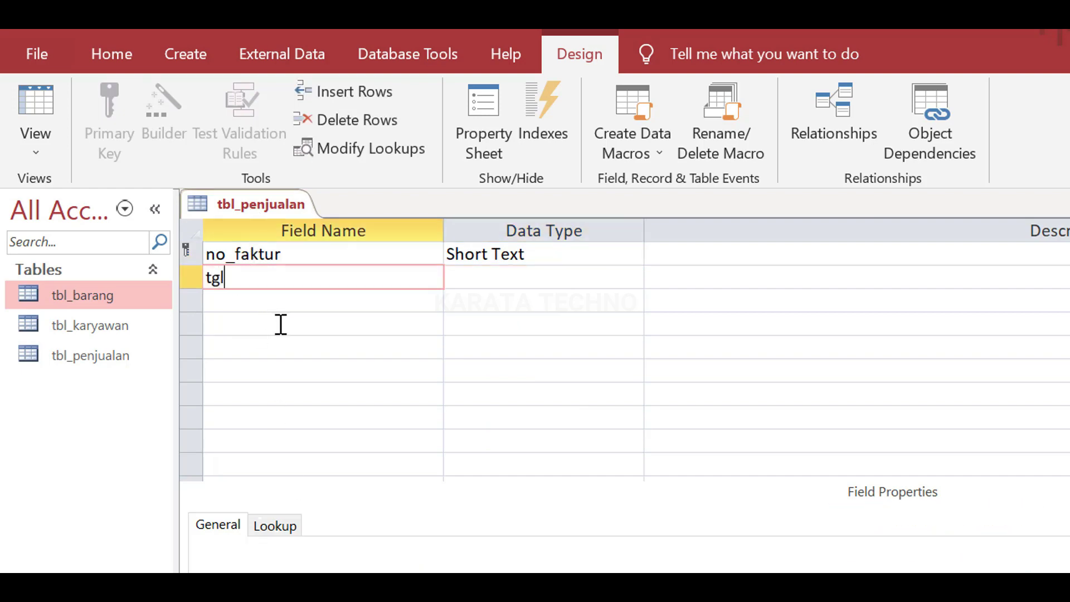
click(499, 279)
click(629, 279)
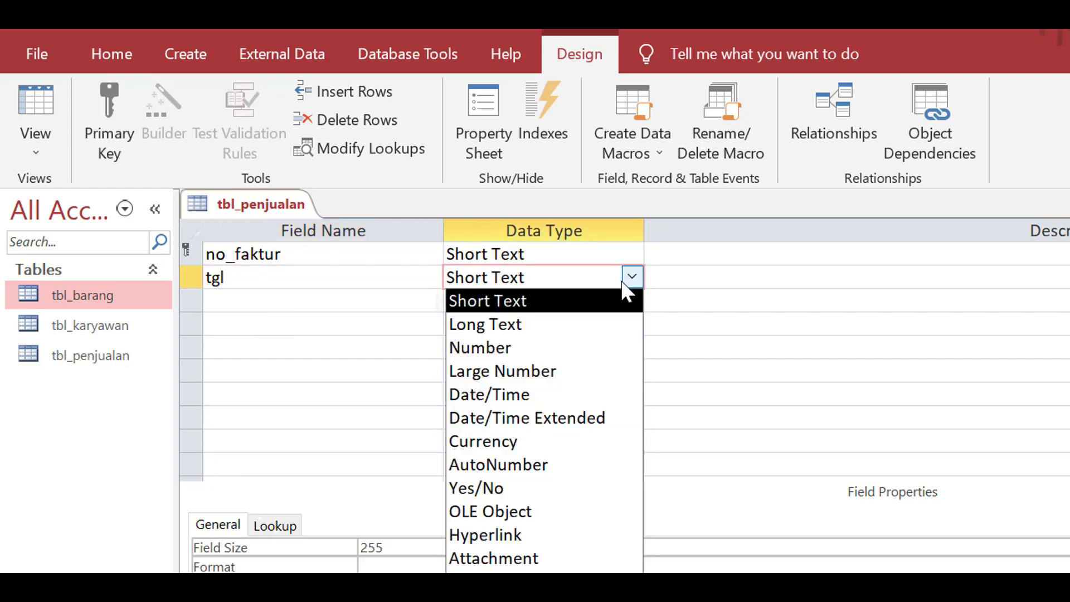
click(544, 395)
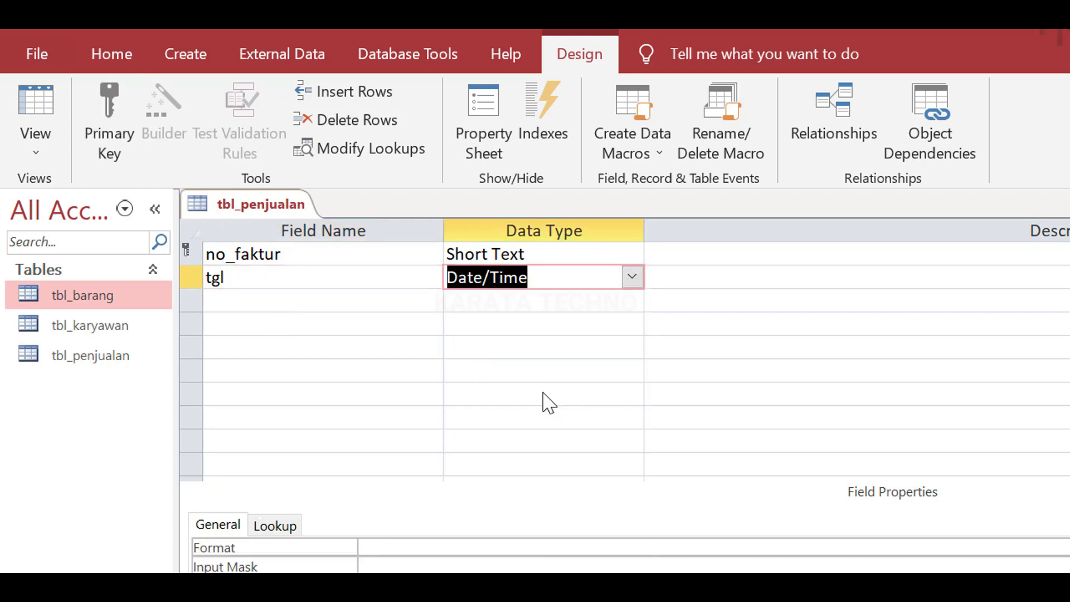
Step: Add a Short Text field id_karyawan with field size 5, checking its definition in the design of tbl_karyawan
click(315, 297)
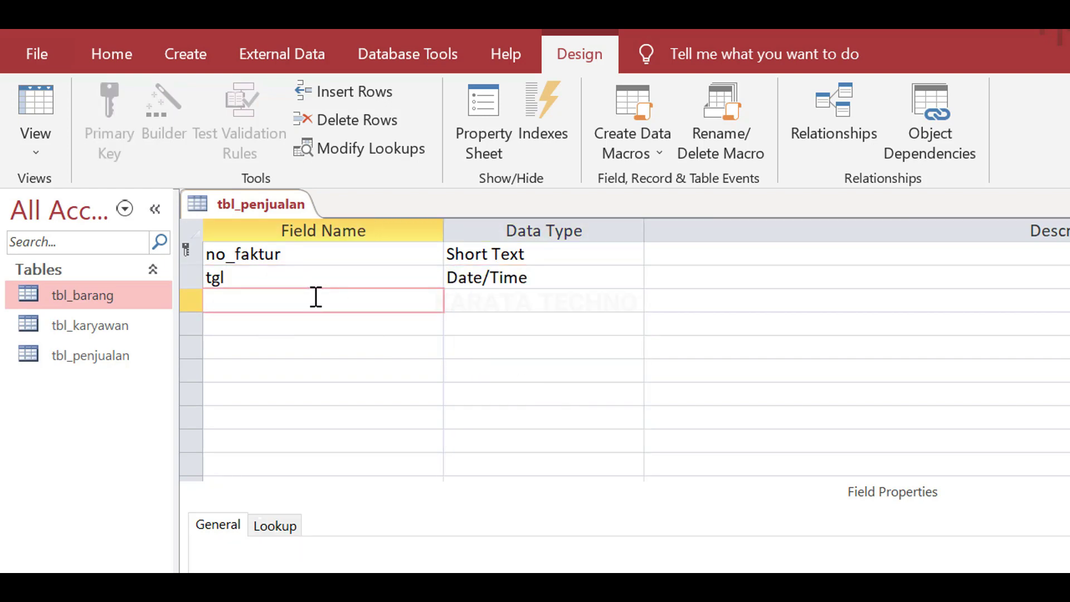
text(id_karyawan)
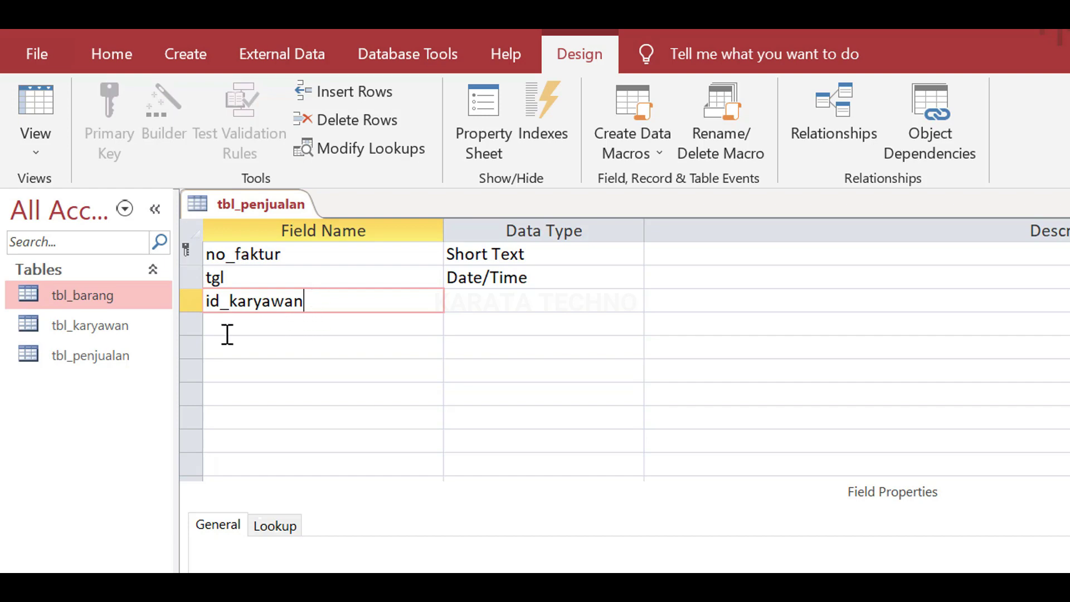
click(102, 337)
double_click(102, 335)
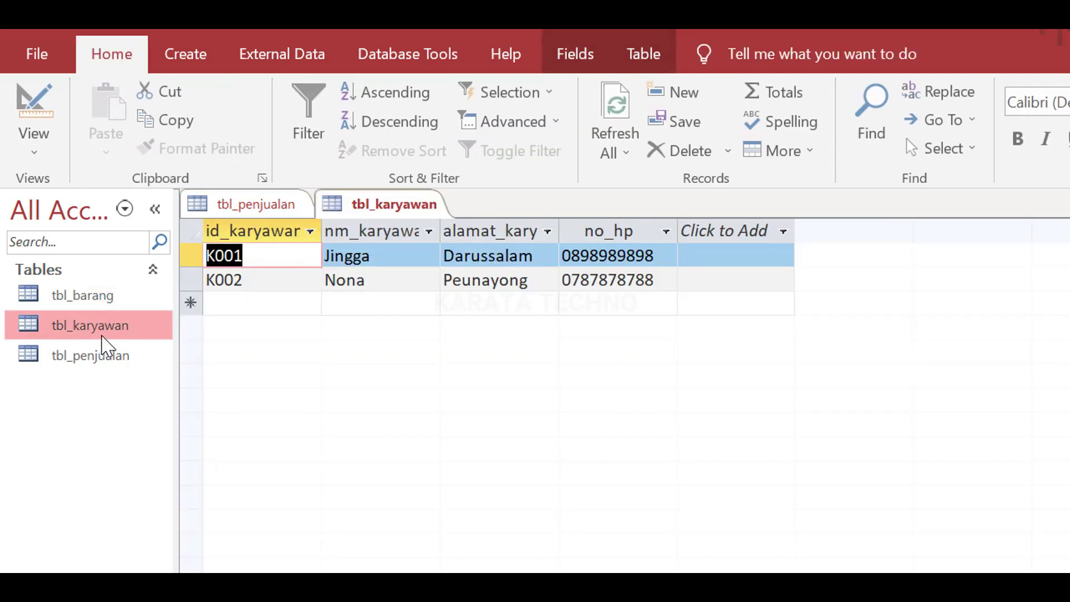
click(35, 140)
click(52, 251)
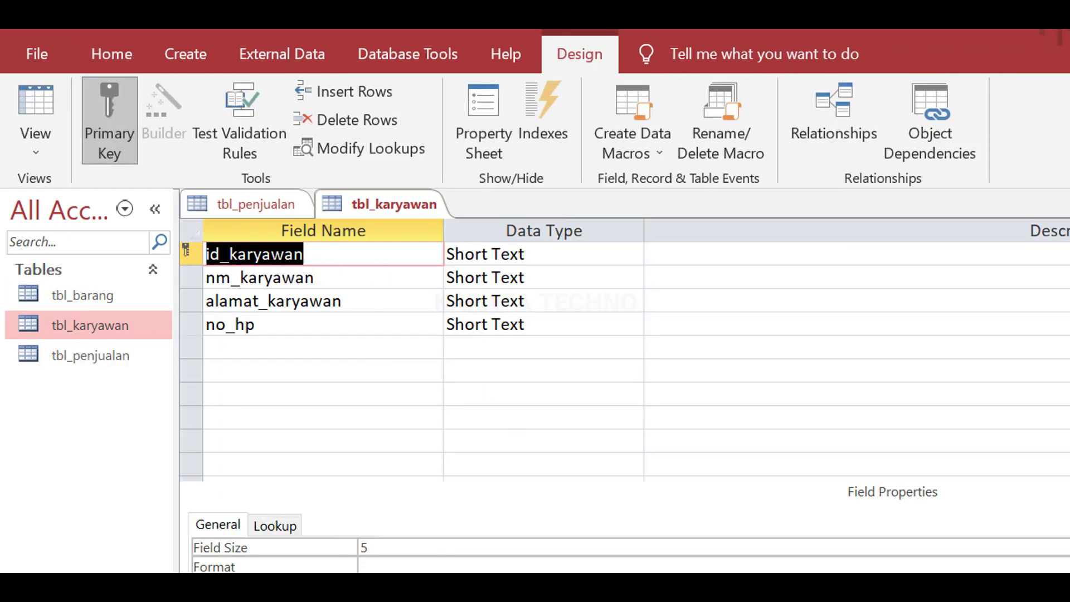
click(252, 210)
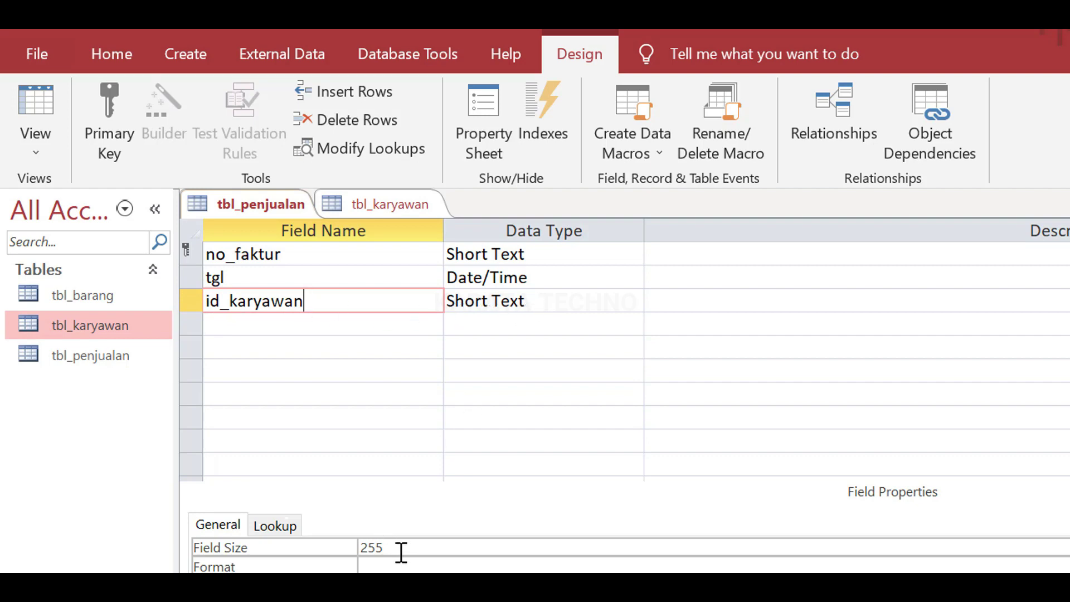
click(296, 547)
text(5)
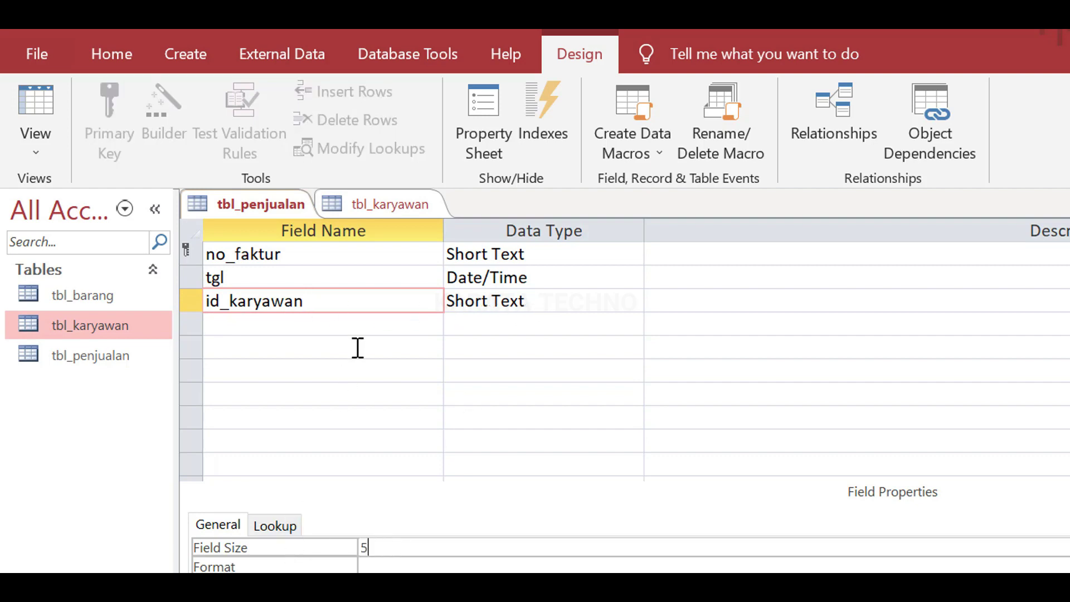
Step: Add a Short Text field kd_brg to tbl_penjualan with field size 5, checking its definition in the design of tbl_barang
click(335, 320)
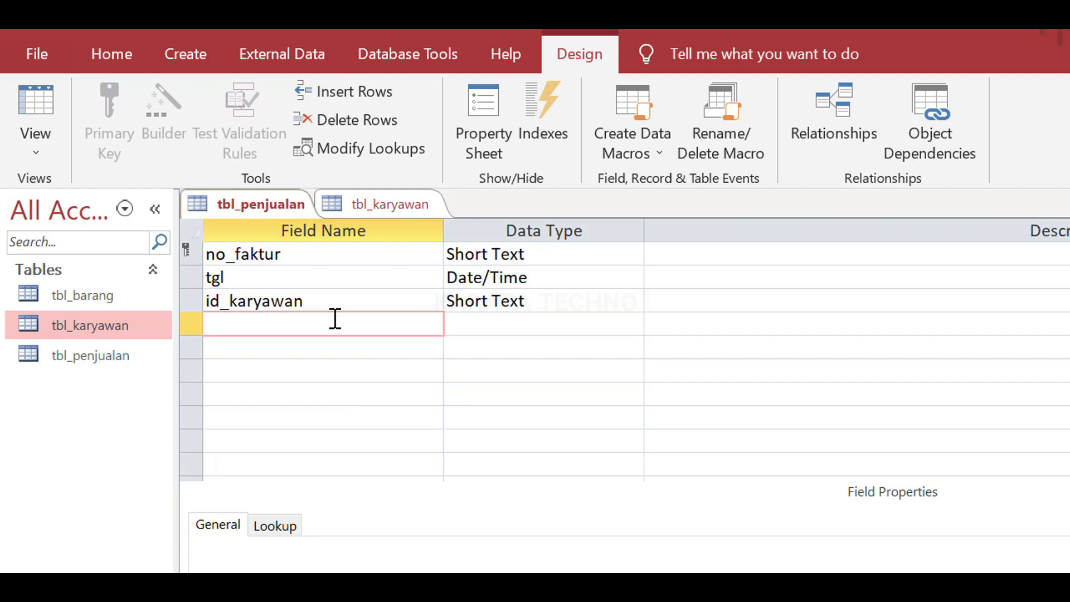
double_click(100, 297)
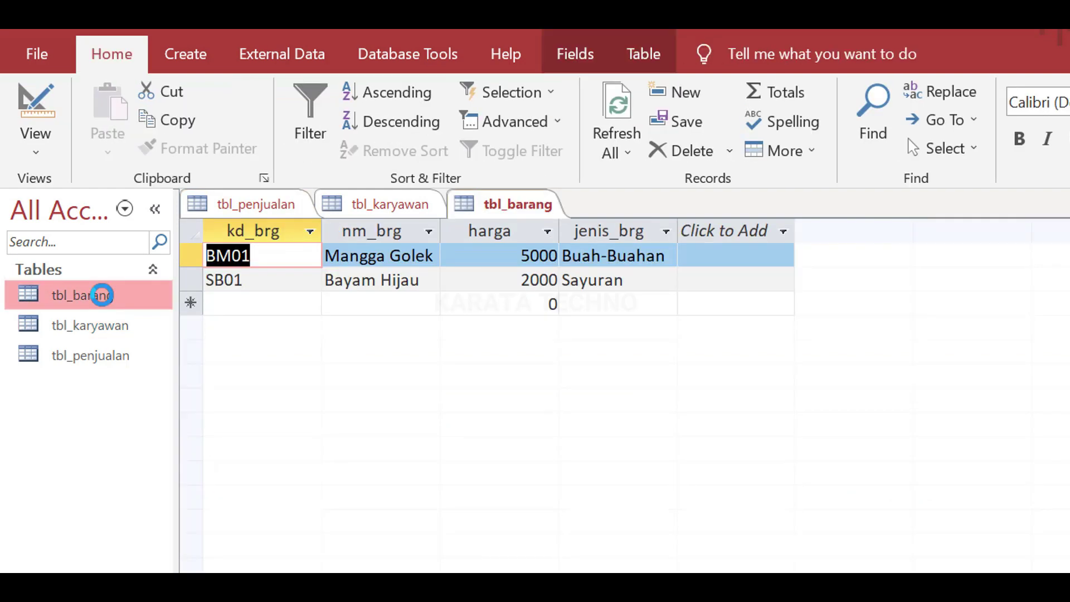
click(33, 140)
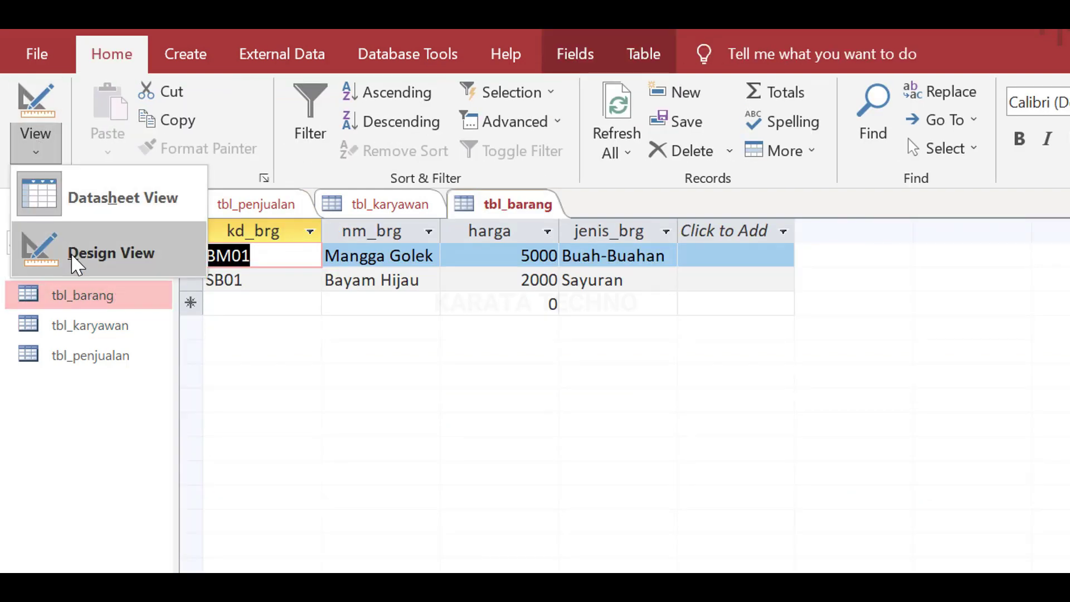
click(72, 252)
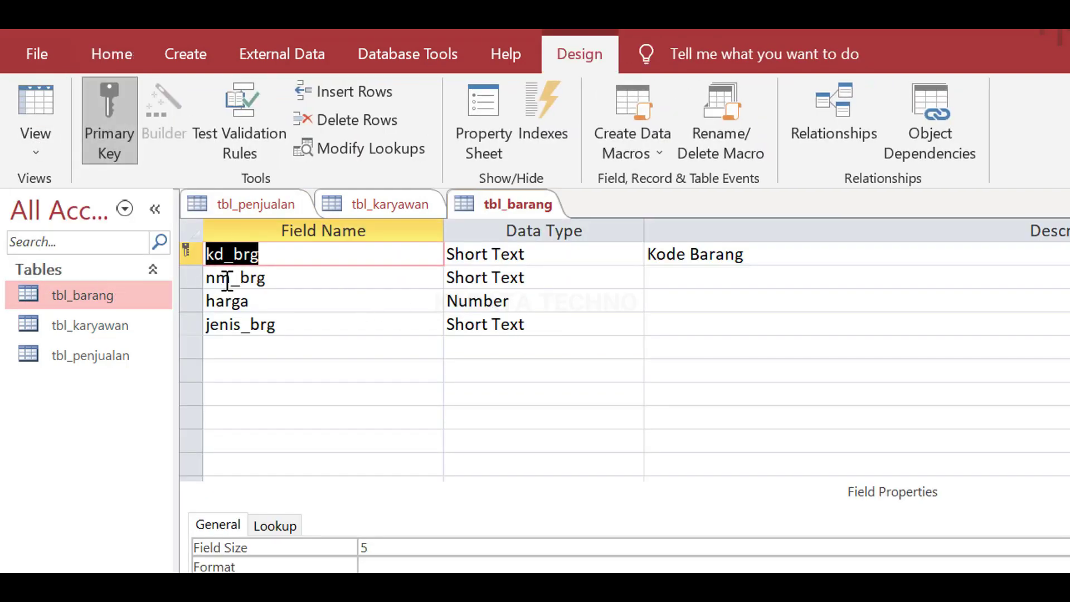
click(258, 206)
text(k)
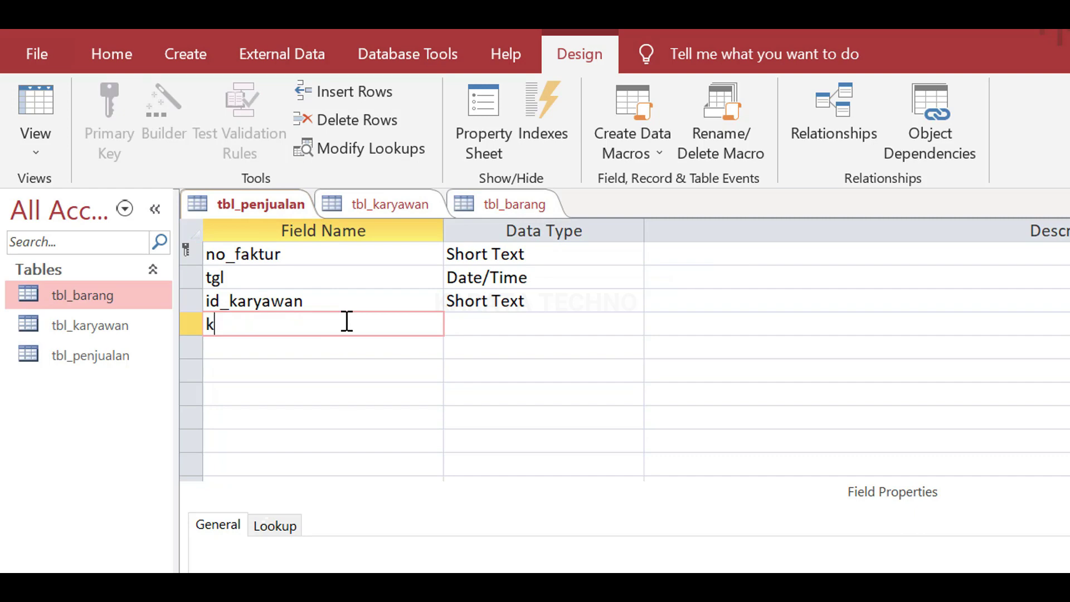
text(d_brg)
click(511, 331)
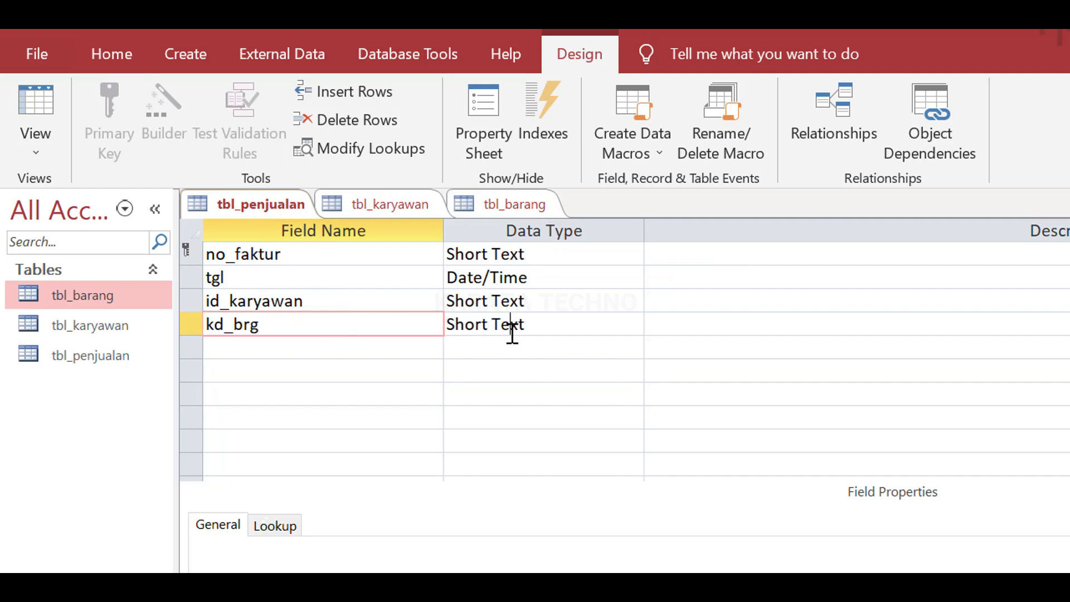
click(316, 550)
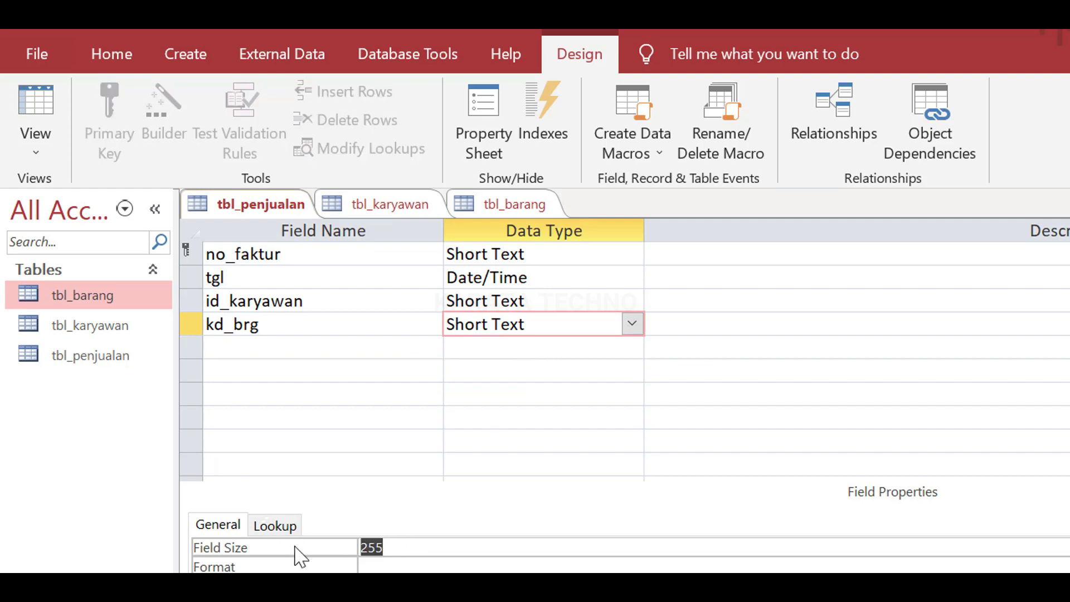
text(5)
Step: Add a field named jumlah_beli to tbl_penjualan with data type Number
click(284, 351)
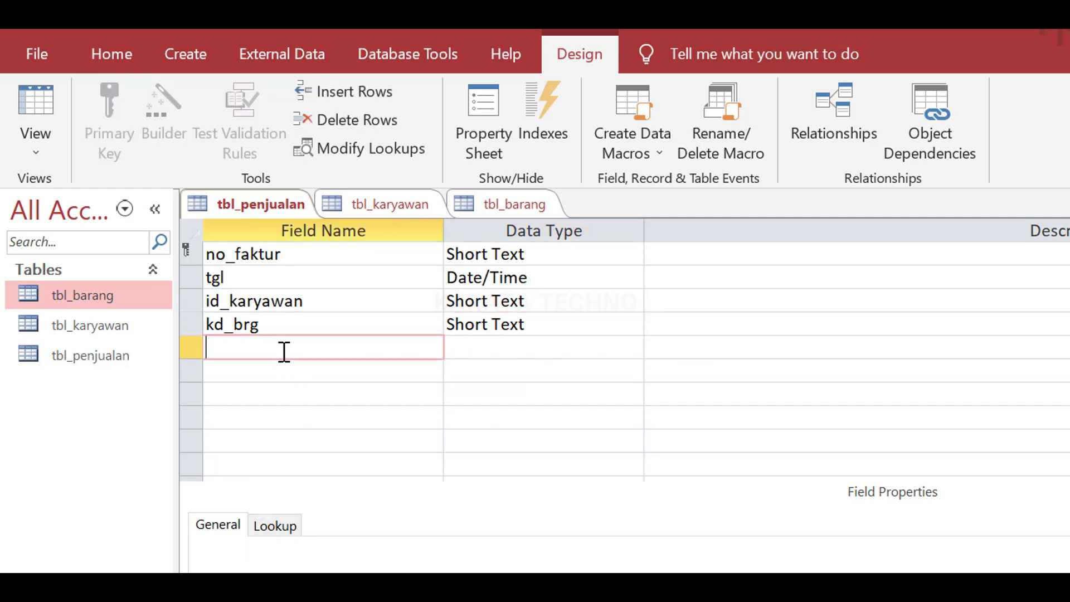
text(jumlsh)
key(BackSpace)
text(h_beli)
click(541, 350)
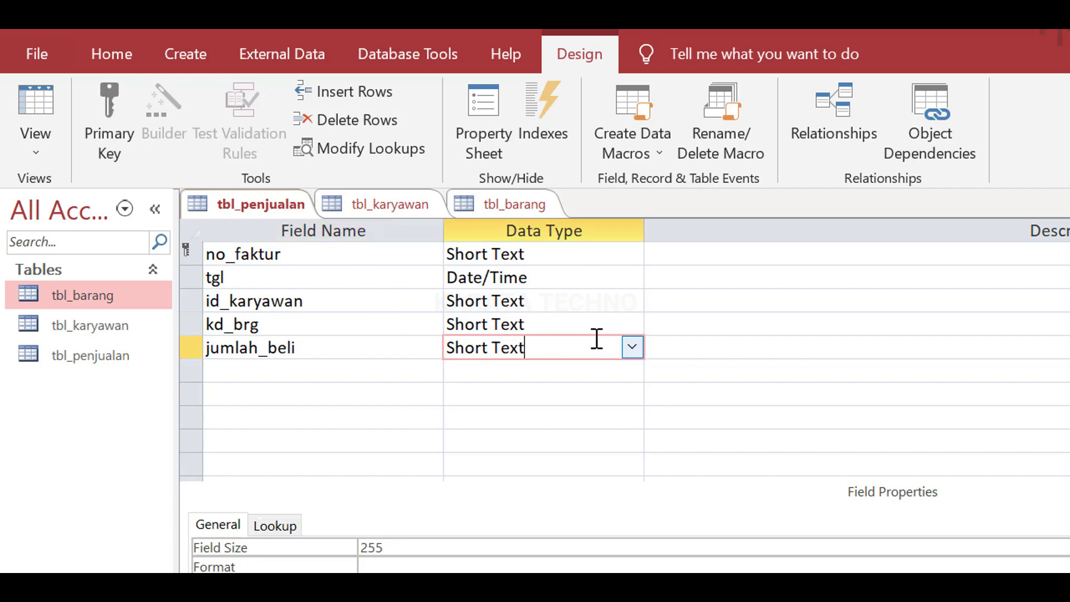
click(632, 347)
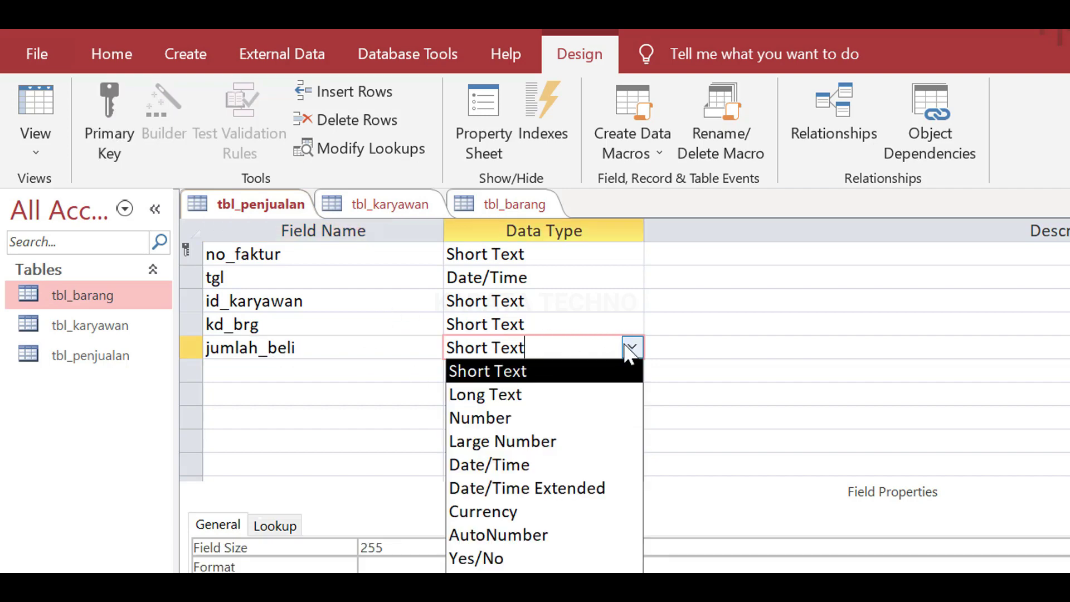
click(546, 418)
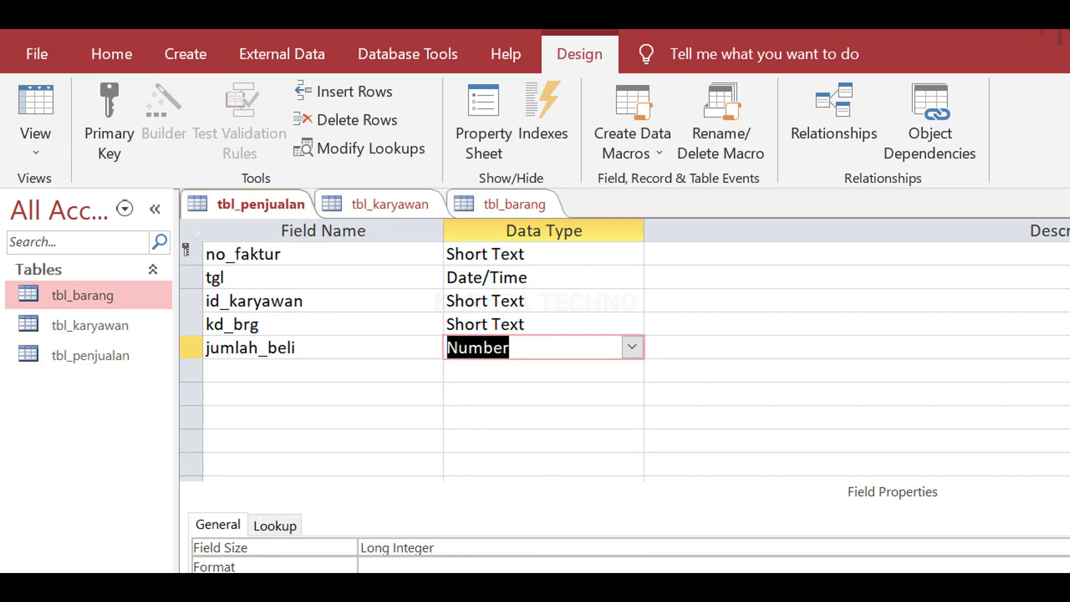
Step: Switch tbl_penjualan, tbl_karyawan and tbl_barang from Design View to Datasheet View
click(36, 146)
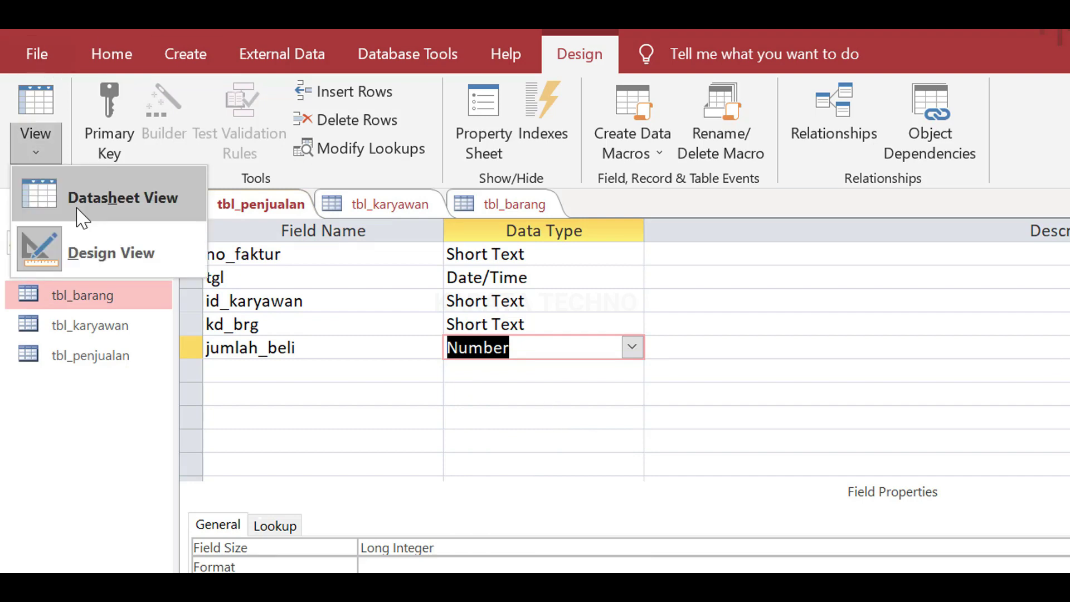
click(82, 217)
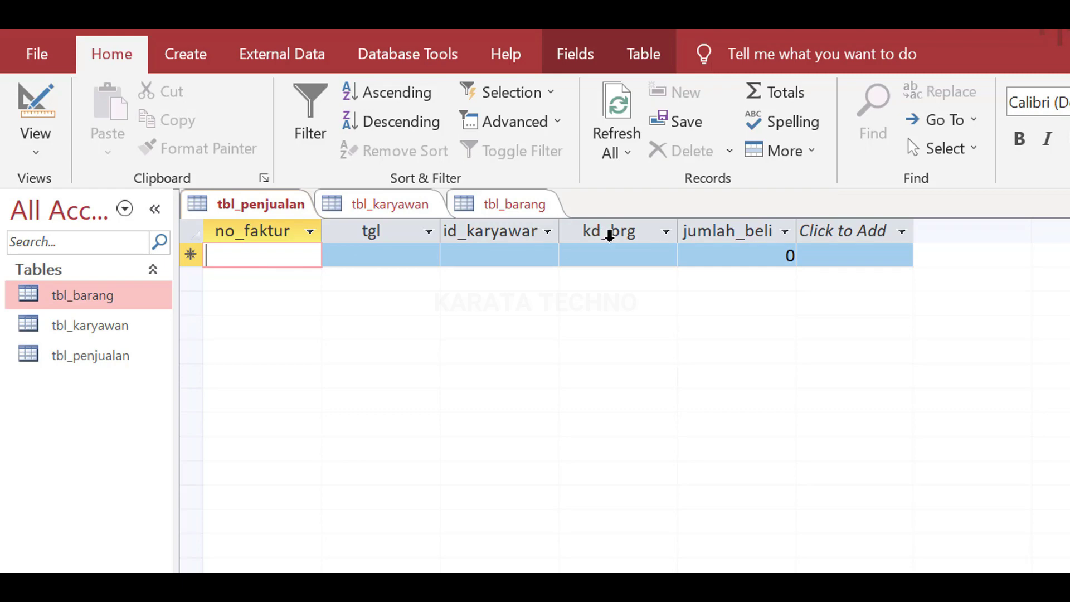
click(390, 204)
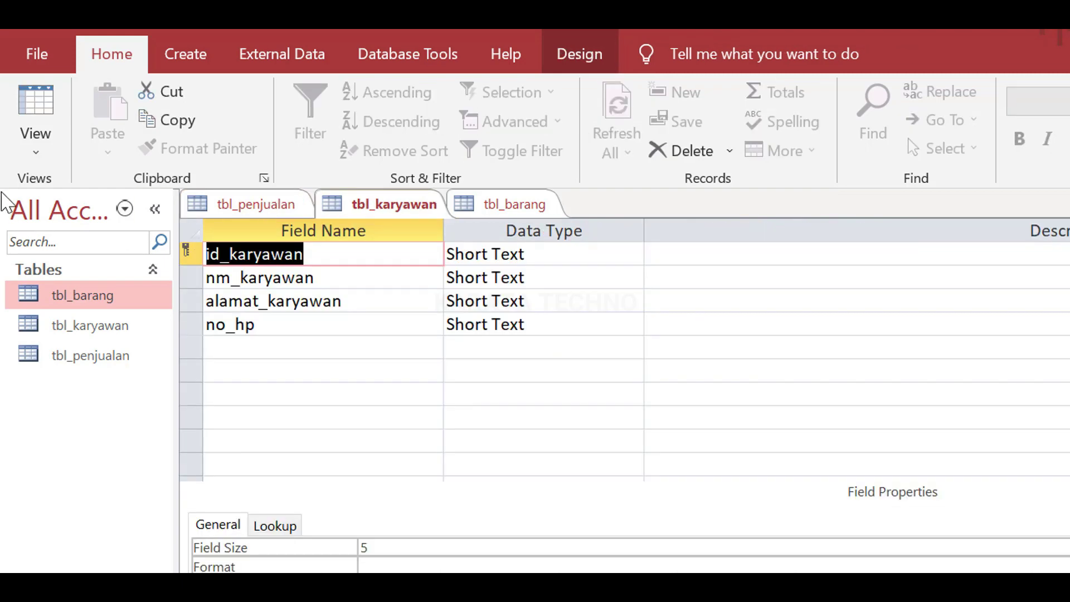
click(29, 110)
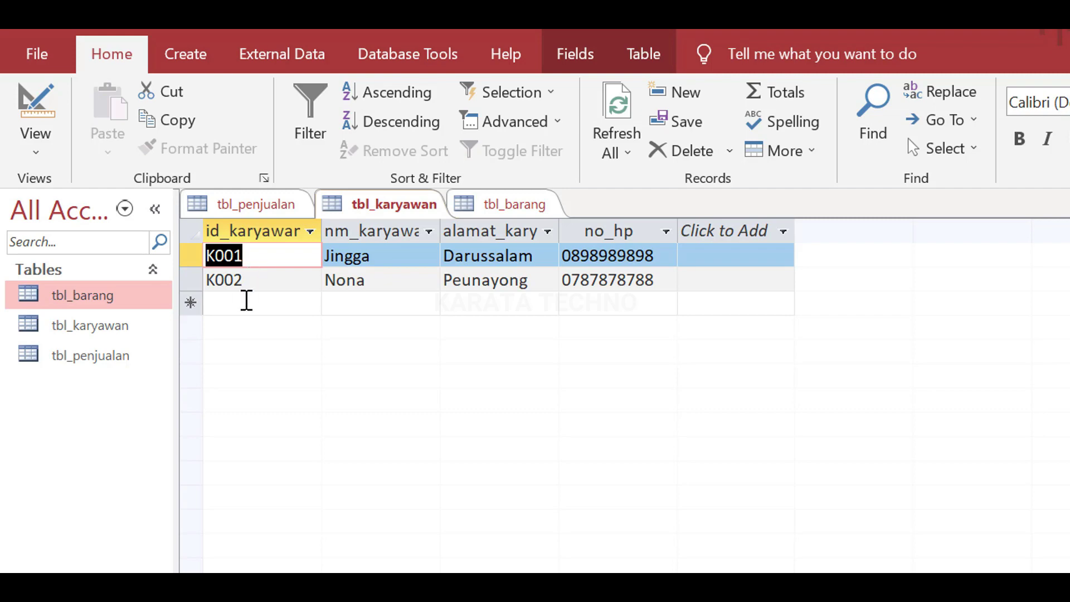
click(491, 212)
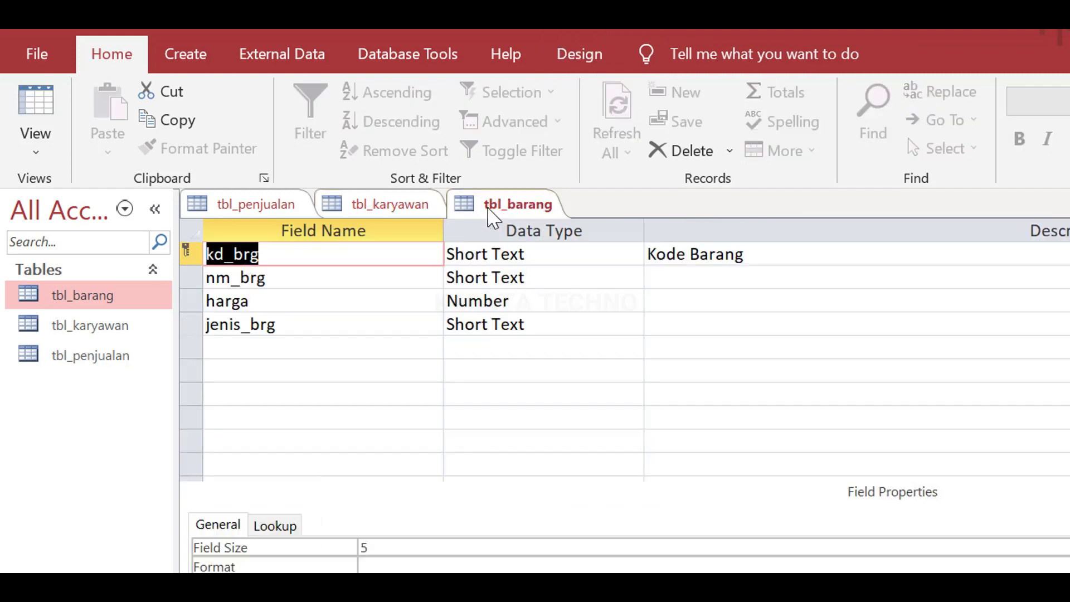
click(42, 111)
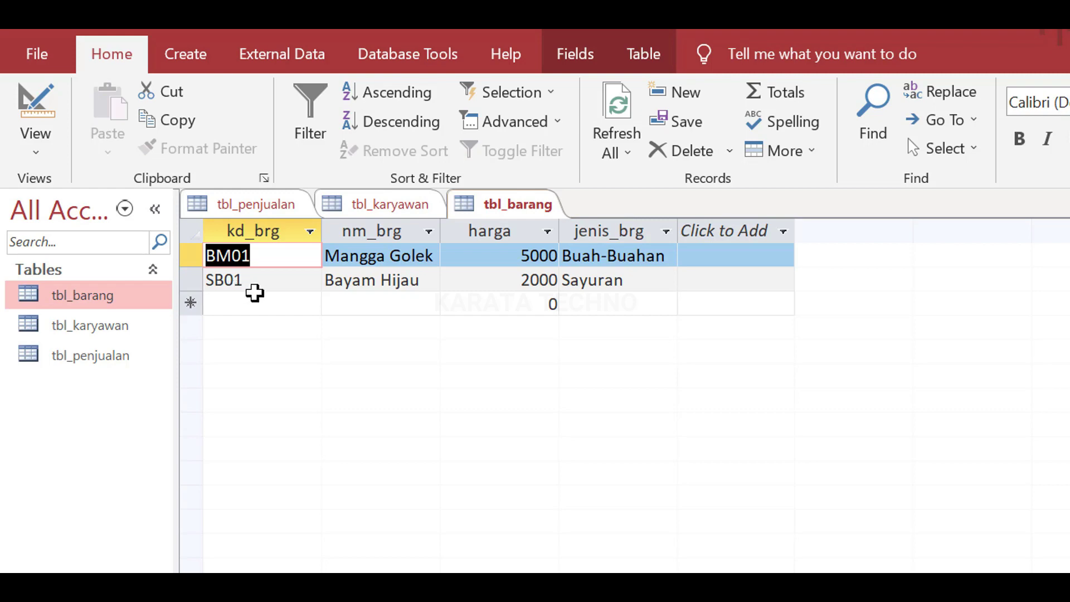
Step: Start a record in tbl_penjualan with no_faktur F001 and today's date, 15/07/2021, as tgl
click(245, 205)
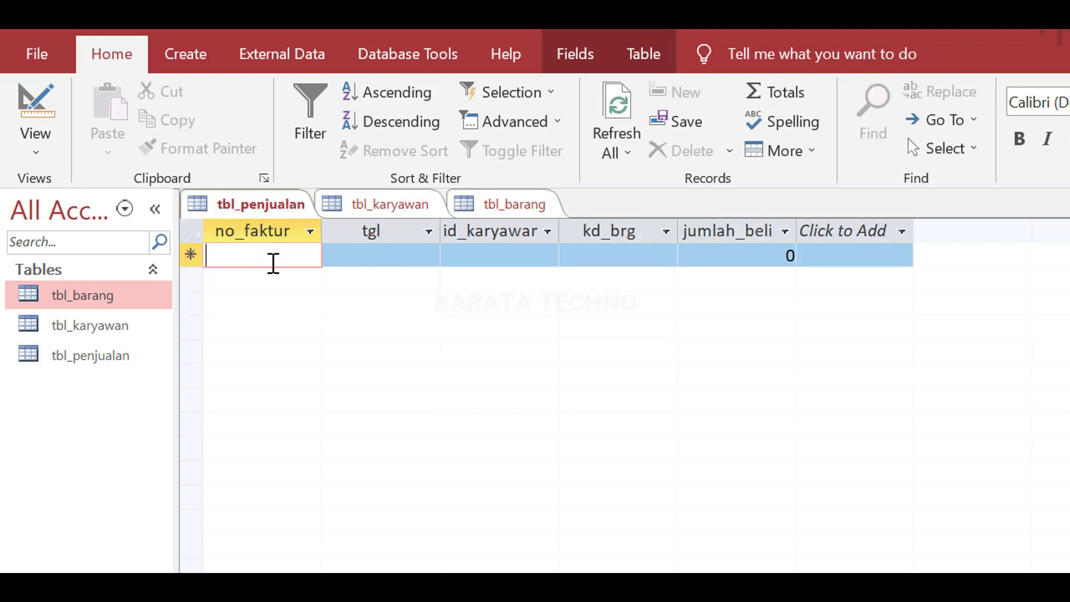
text(F001)
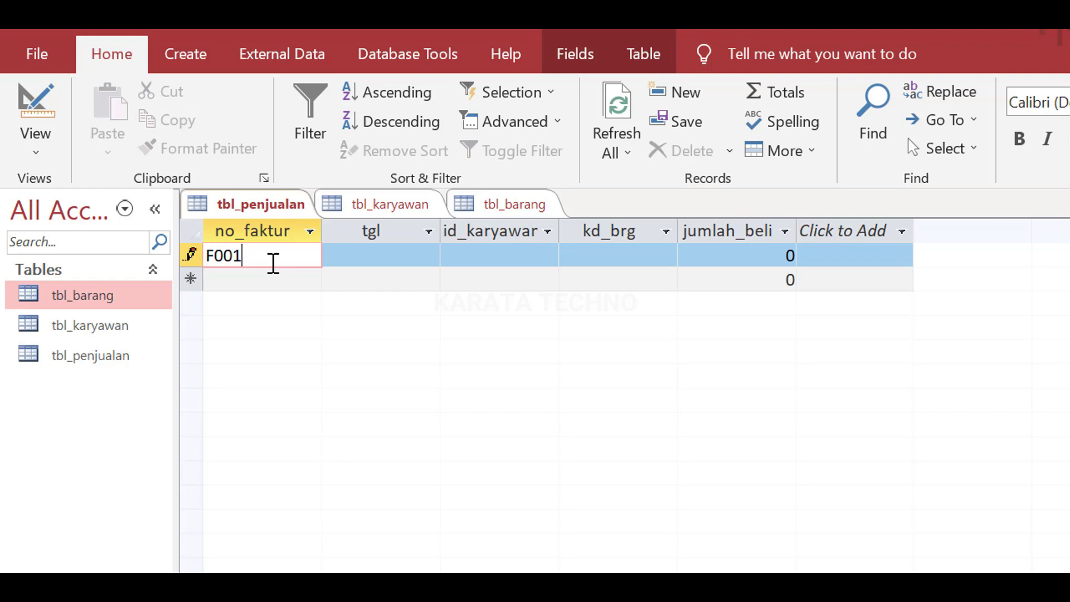
key(Tab)
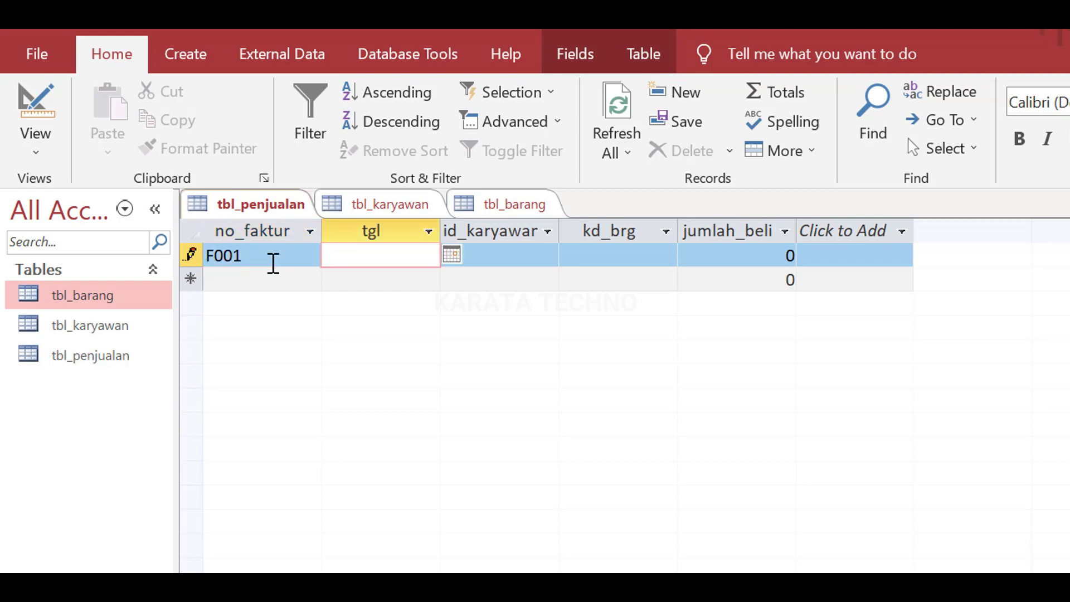
click(450, 255)
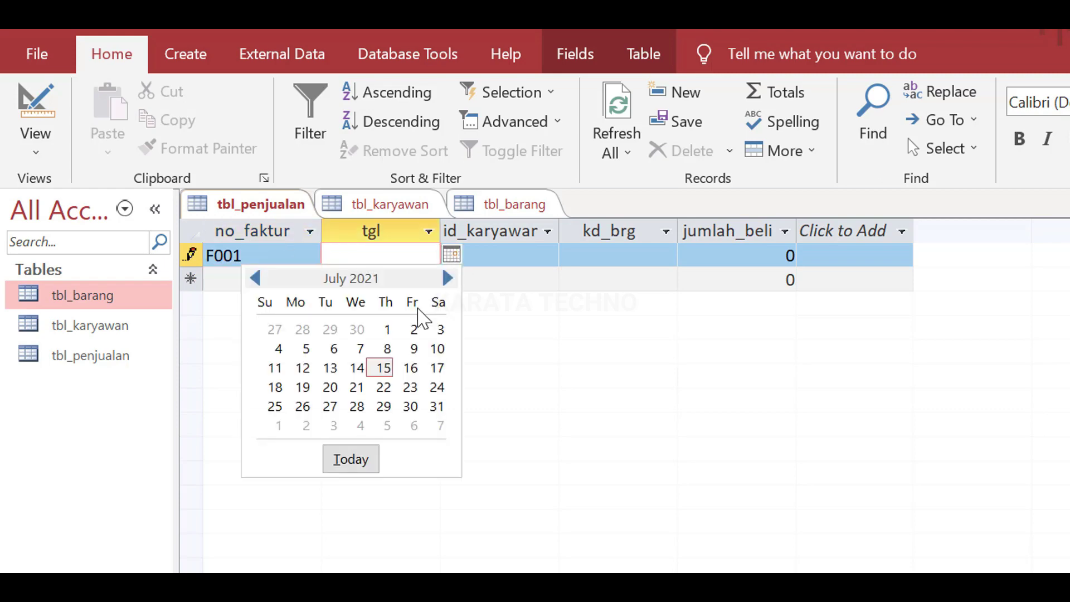
click(350, 461)
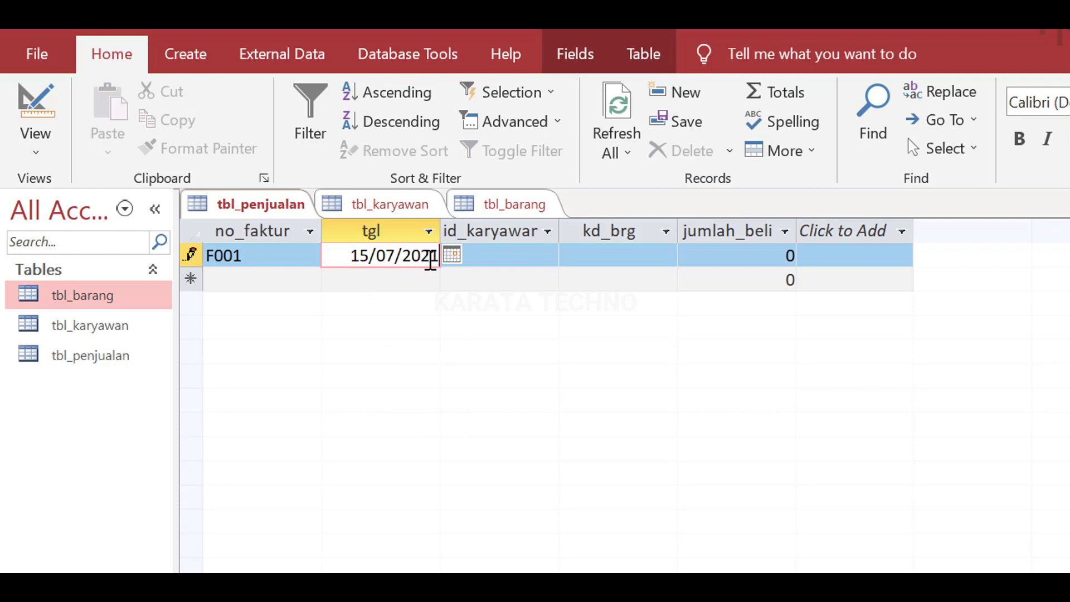
Step: Enter K001 as the F001 record's id_karyawan, checking the ID against tbl_karyawan
click(490, 252)
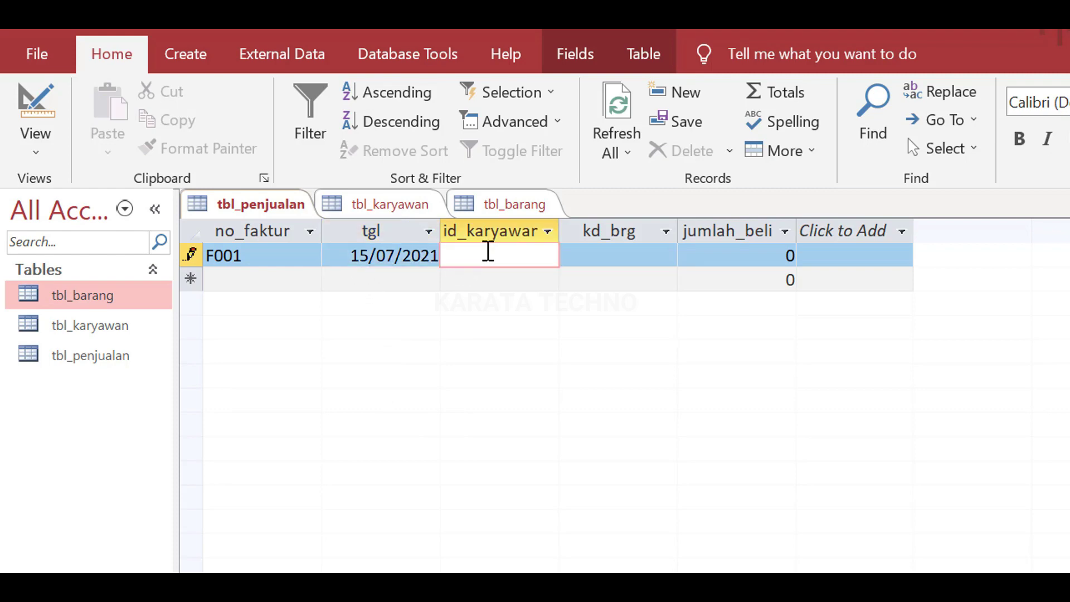
text(K001)
click(402, 207)
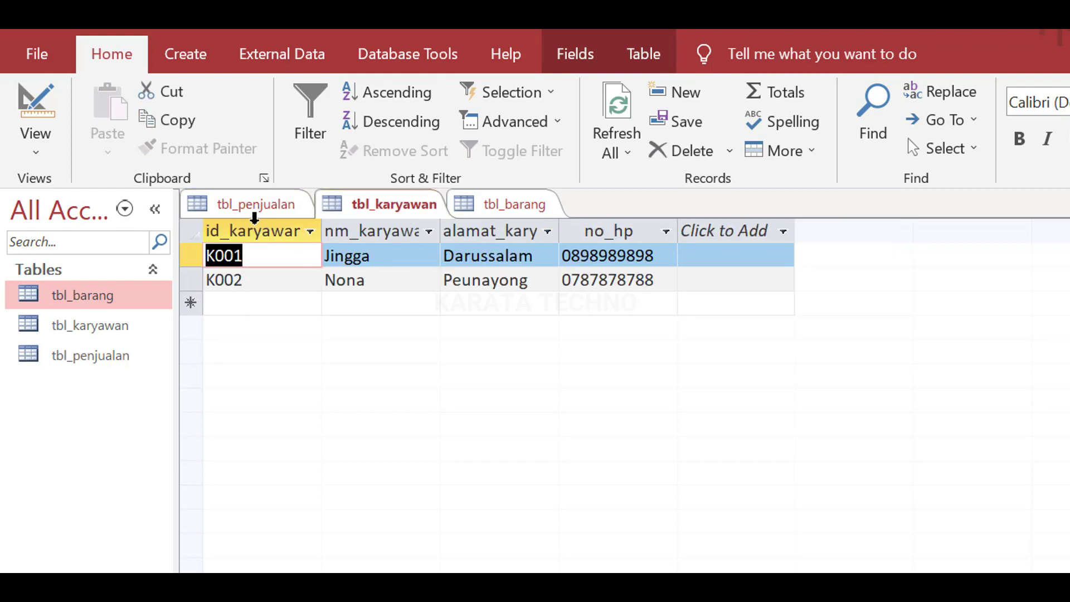
click(268, 208)
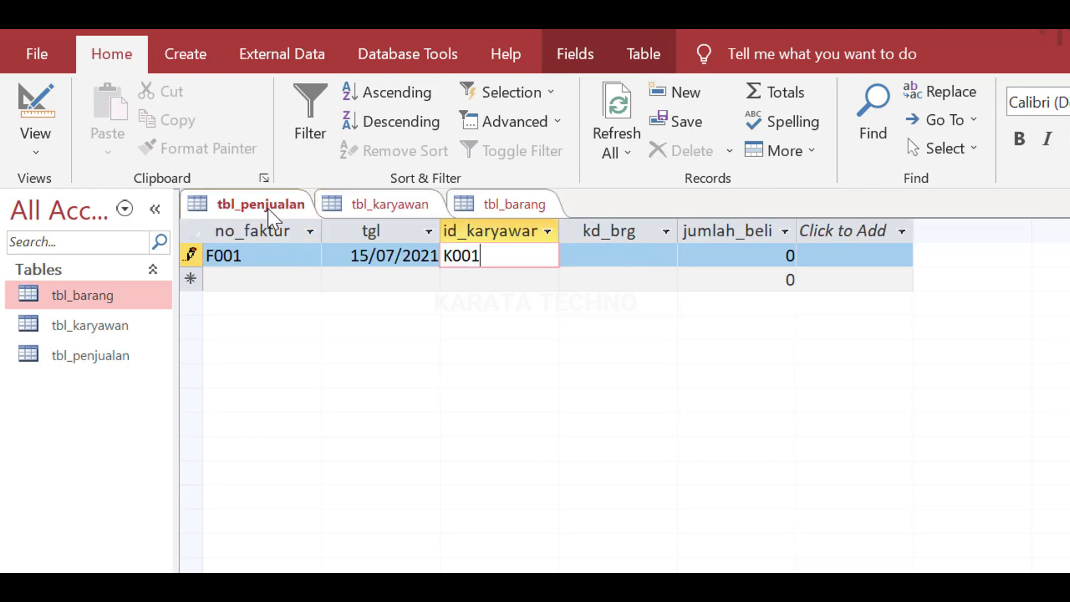
Step: Complete the F001 record with kd_brg BM01, checked against tbl_barang, and jumlah_beli 10, and save it
click(518, 204)
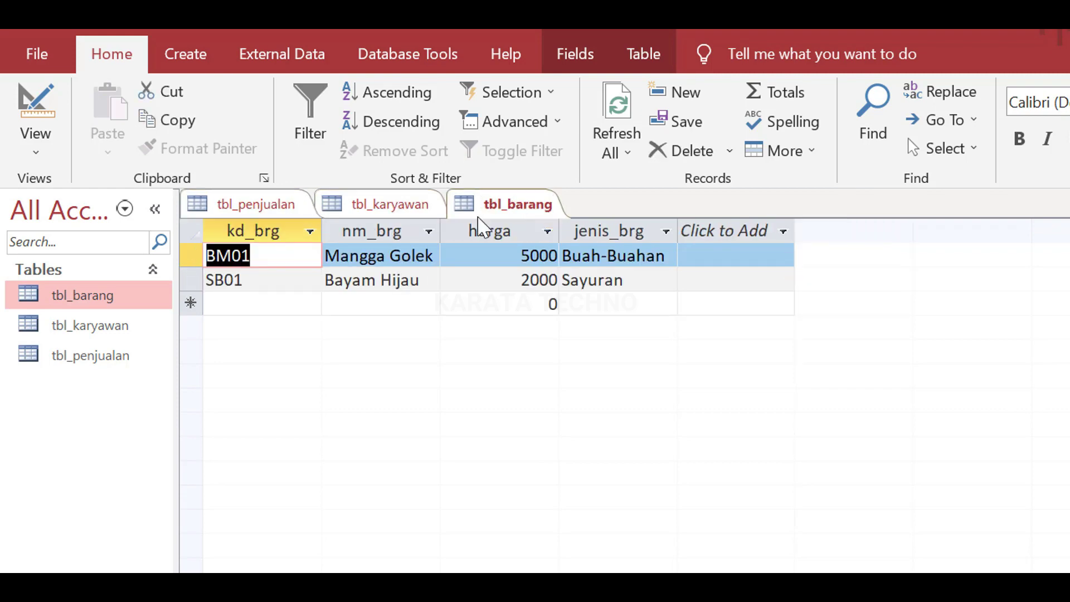
click(239, 212)
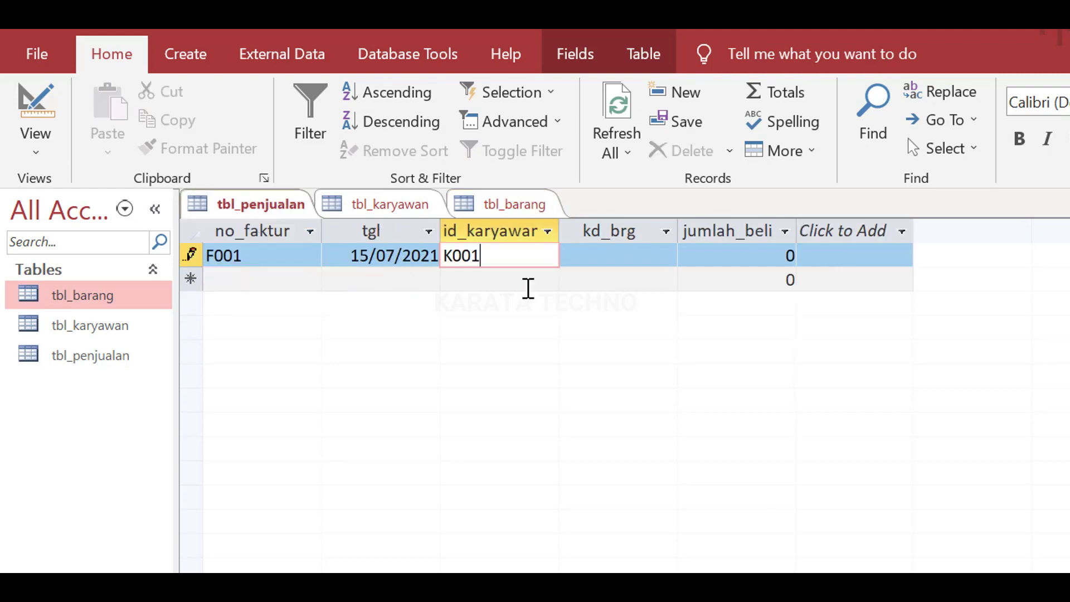
click(590, 255)
text(BM01)
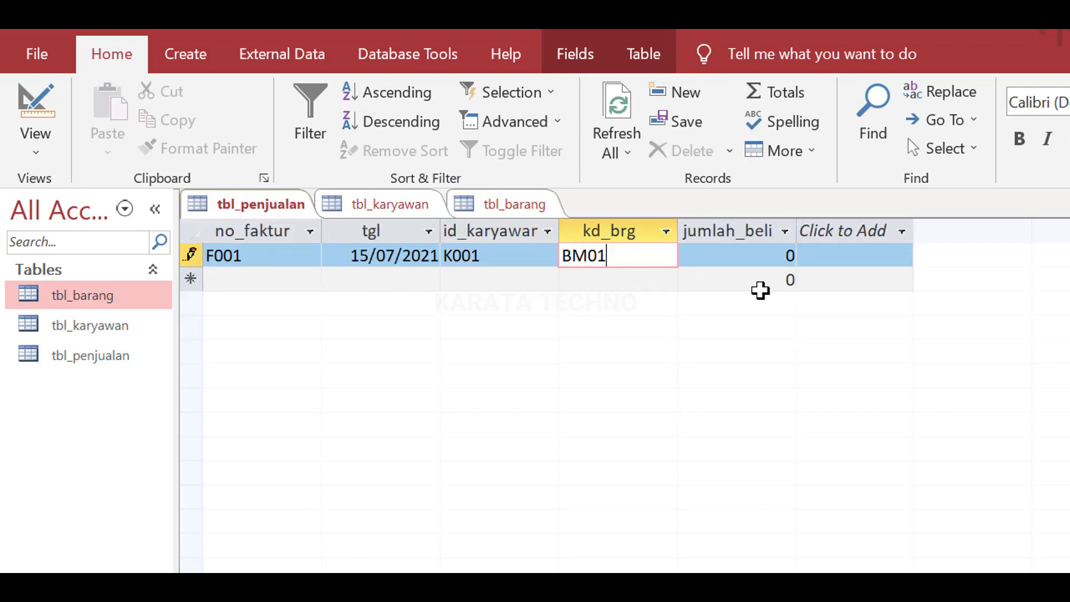
click(766, 256)
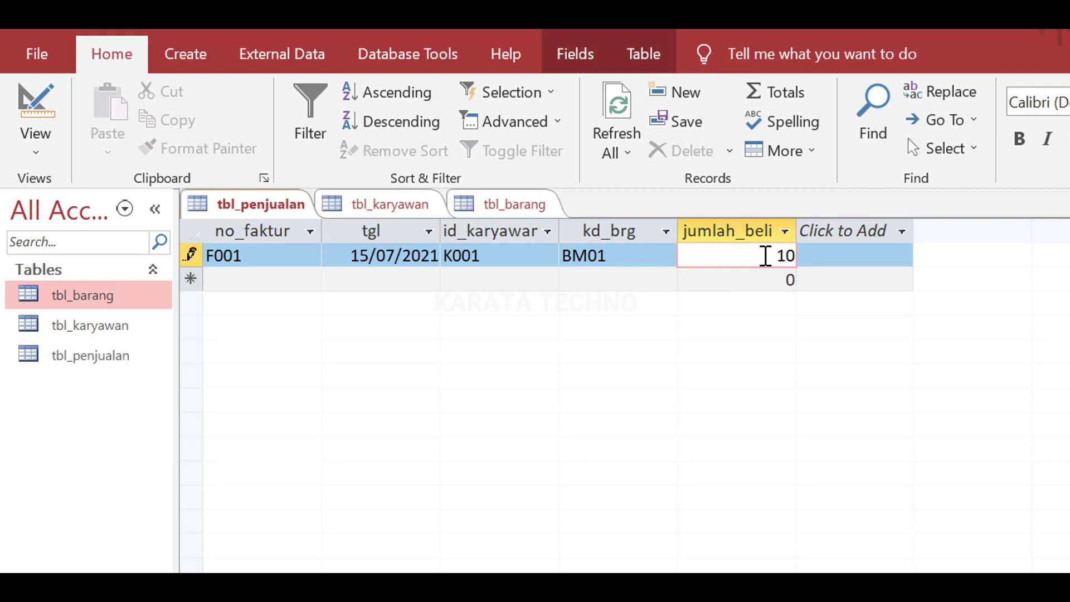
key(ctrl+s)
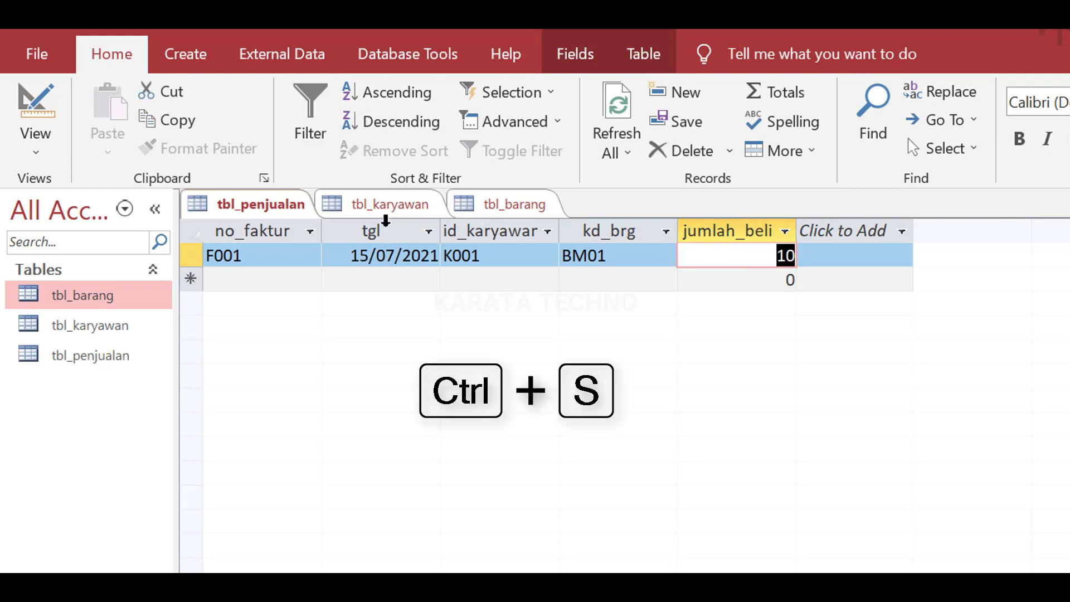
Step: Review the records in tbl_karyawan, tbl_barang and tbl_penjualan and close all three tables
click(382, 205)
click(495, 204)
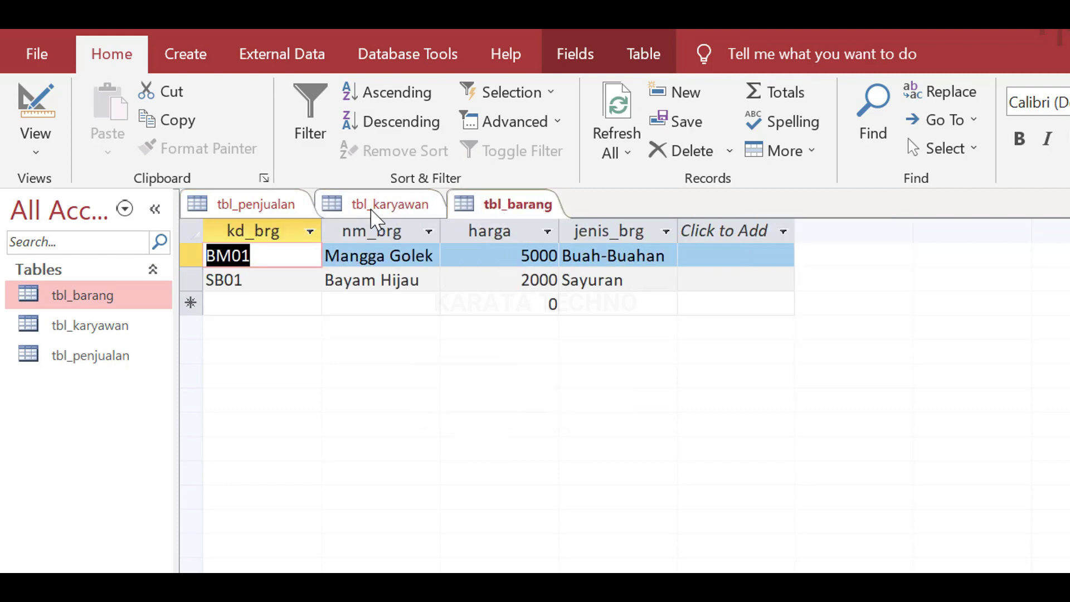
click(371, 211)
click(286, 206)
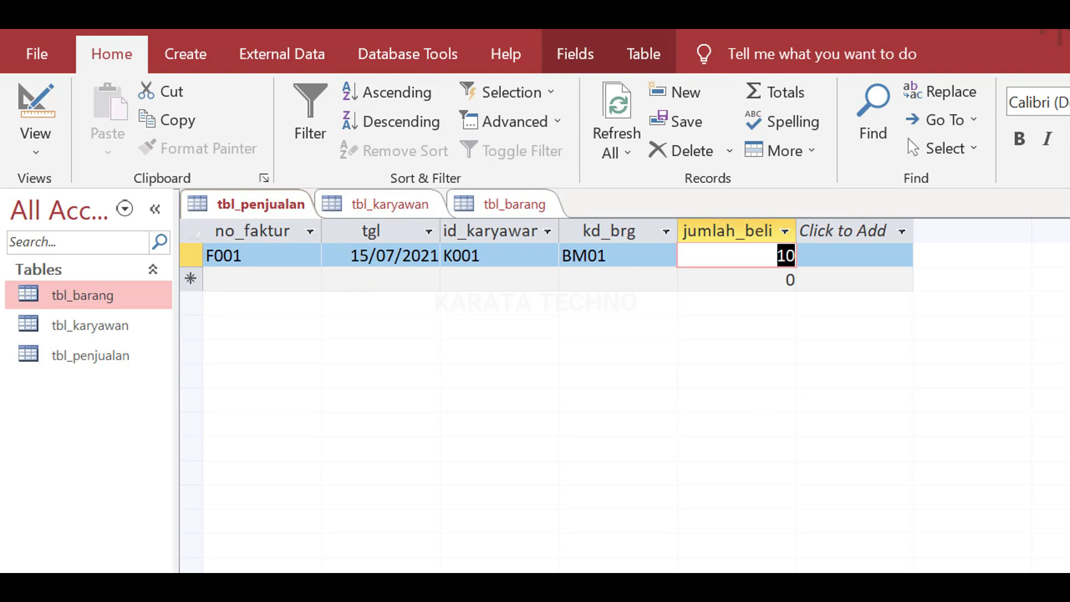
key(ctrl+w)
key(ctrl+w)
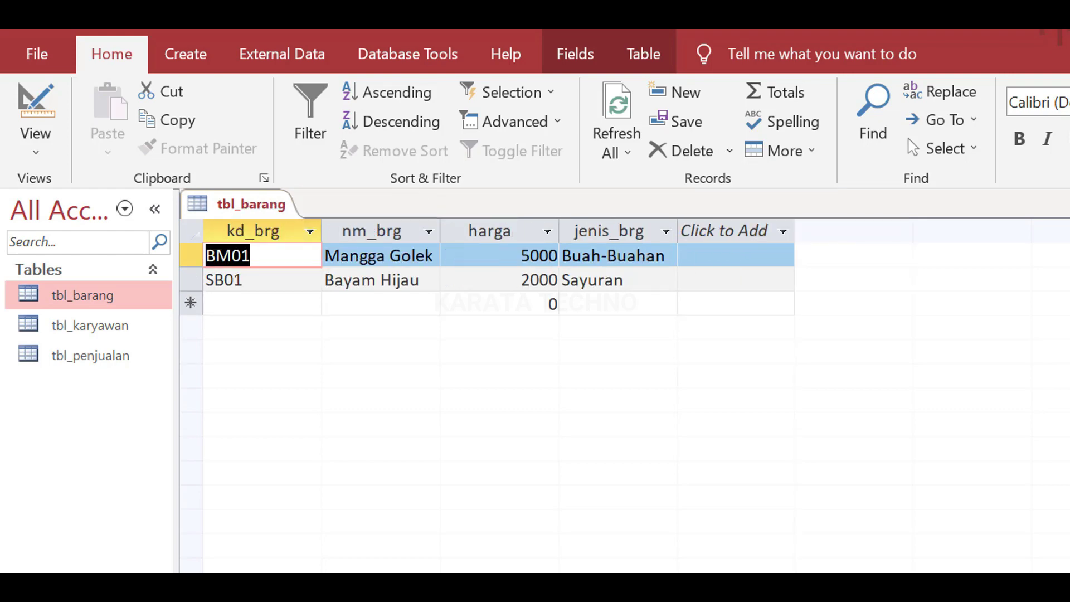
key(ctrl+w)
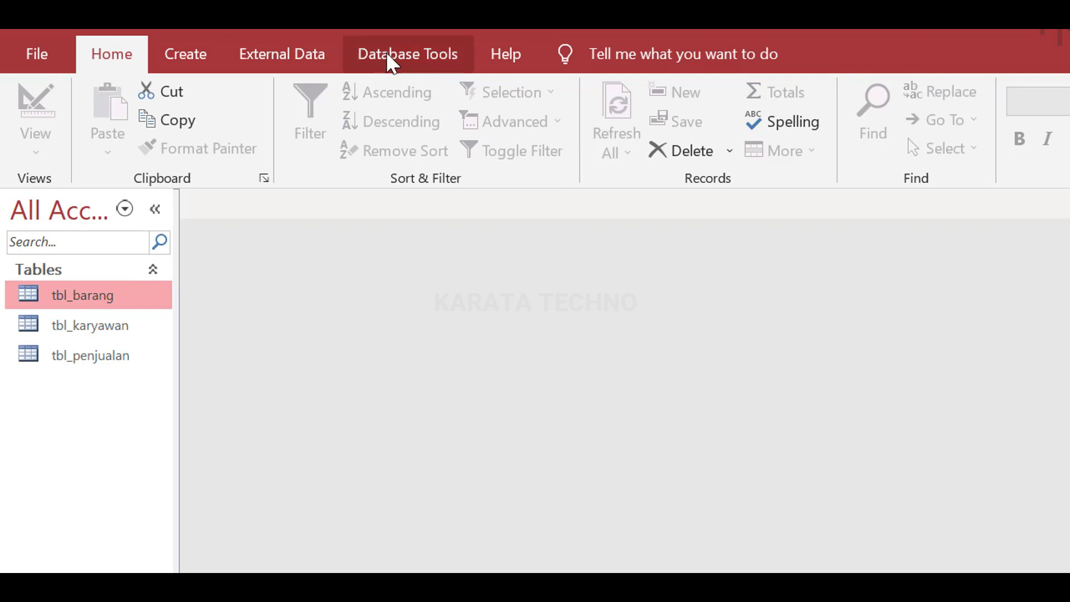
Step: Open the Relationships window and add tbl_barang, tbl_karyawan and tbl_penjualan to it
click(399, 66)
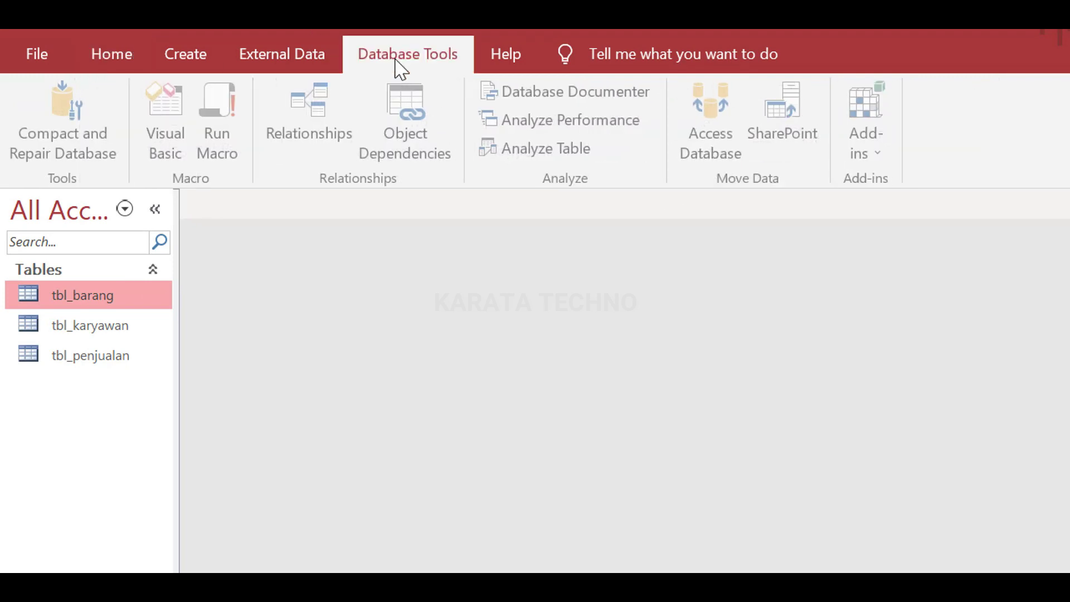
click(294, 142)
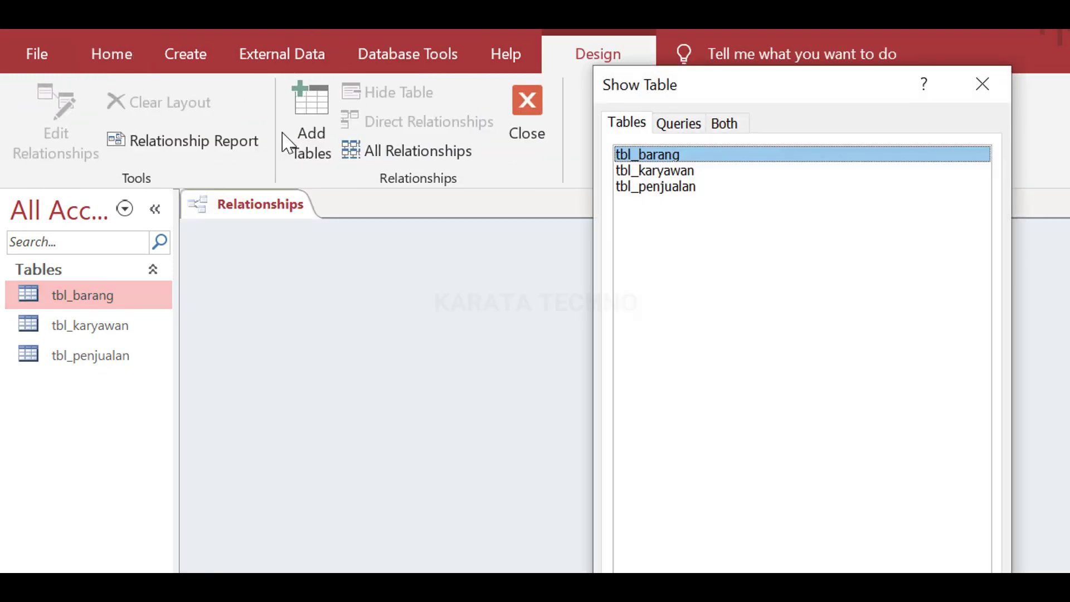
double_click(662, 156)
double_click(656, 172)
double_click(656, 188)
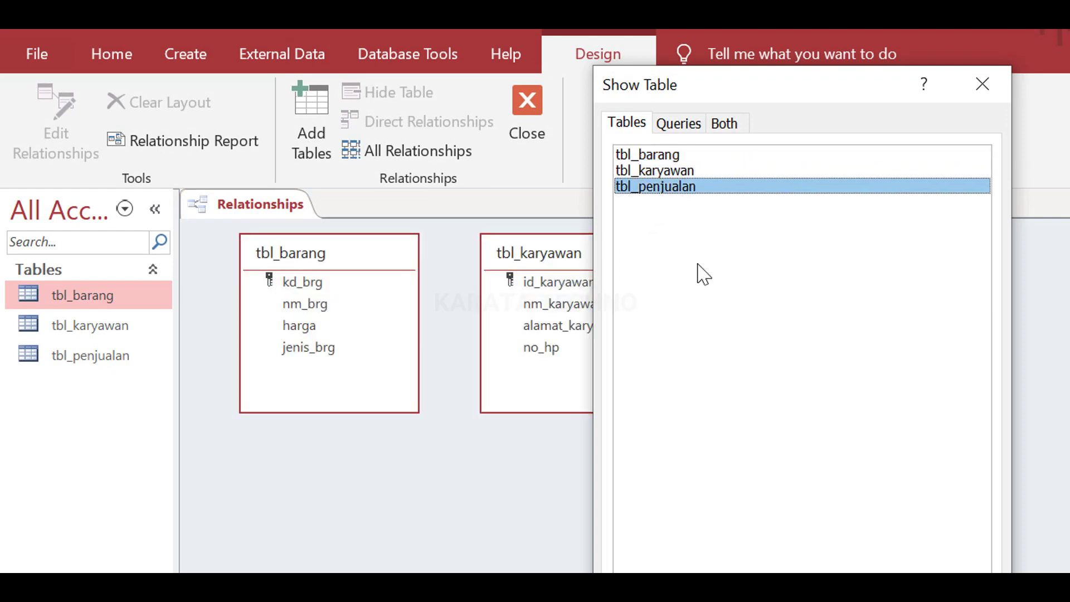
click(982, 601)
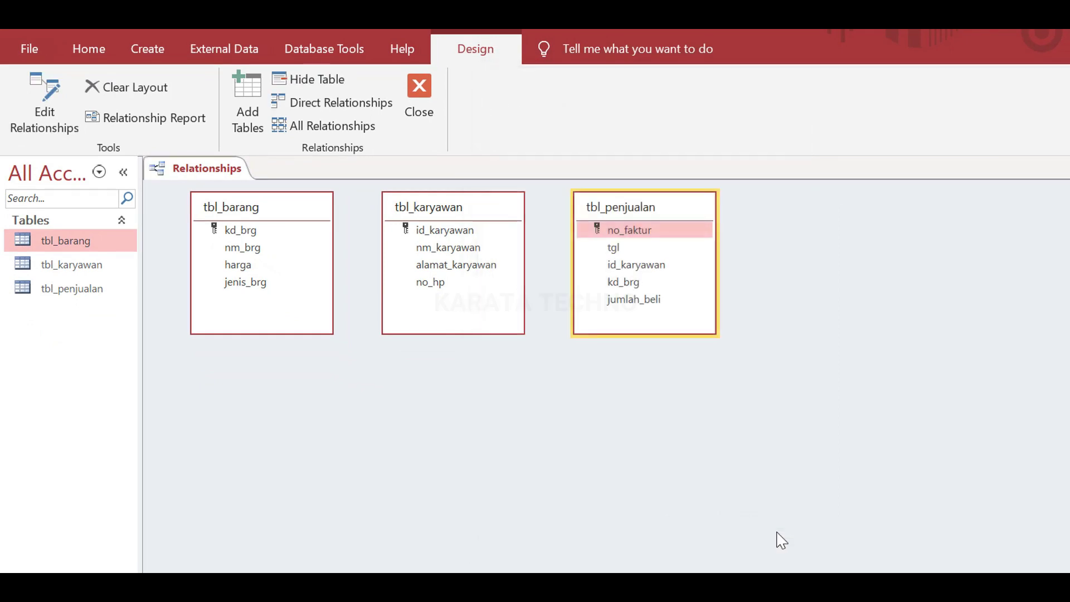
Step: Arrange the tables in the relationships layout in a spaced row with tbl_penjualan between tbl_barang and tbl_karyawan
drag(481, 219, 940, 223)
drag(282, 215, 407, 210)
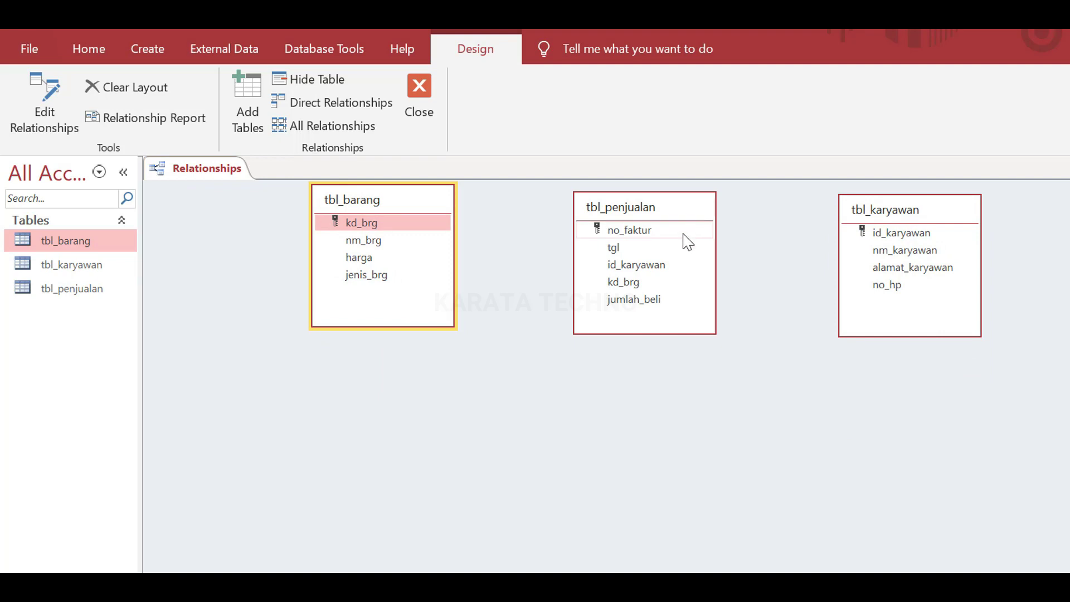
drag(668, 210, 674, 210)
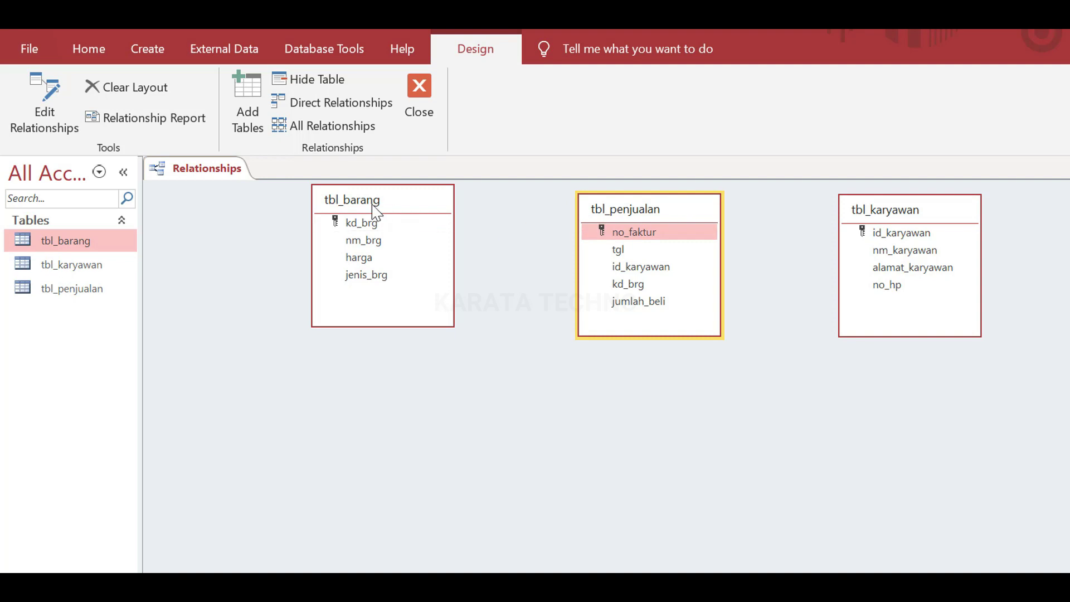
drag(415, 211, 415, 215)
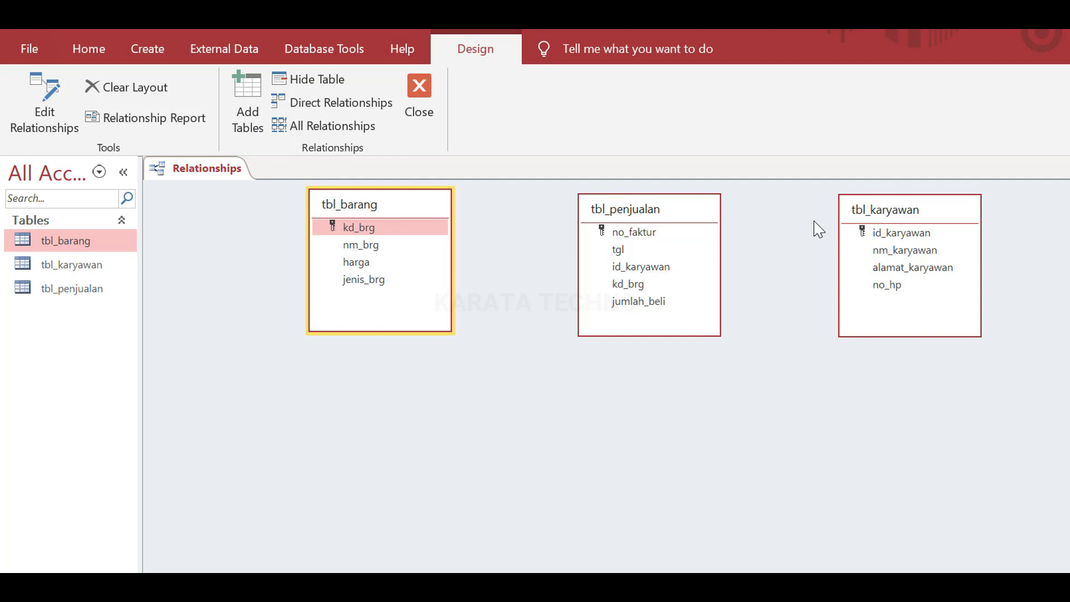
click(976, 218)
click(704, 224)
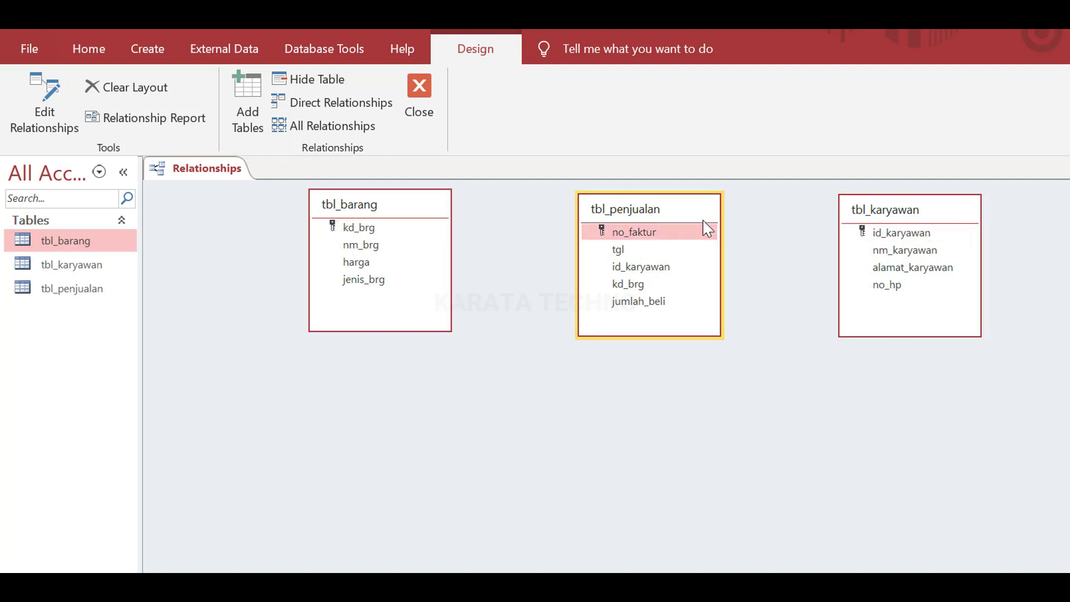
drag(704, 211, 700, 217)
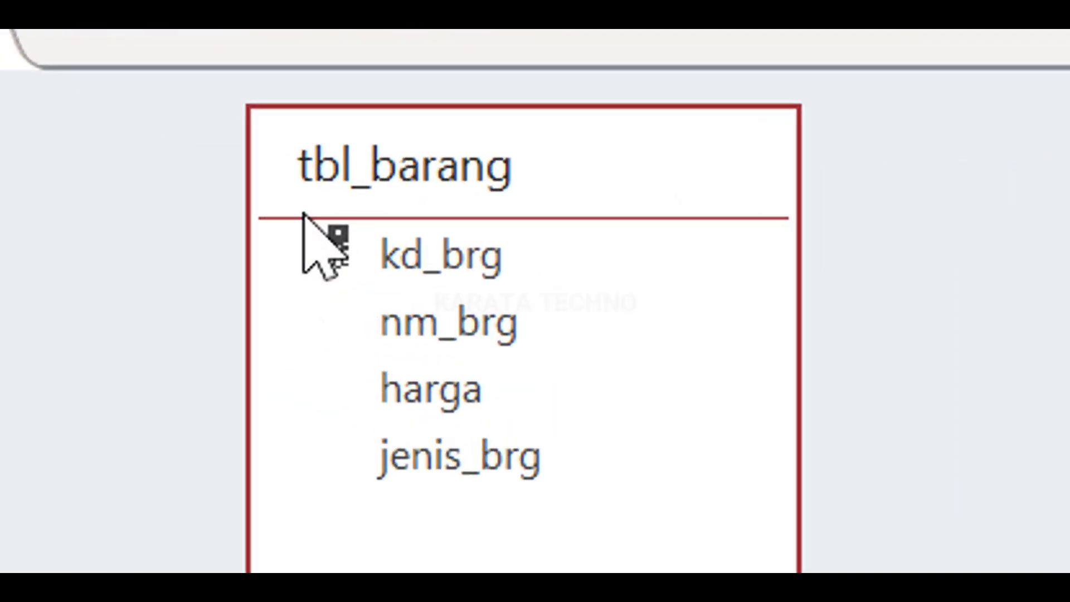
click(351, 258)
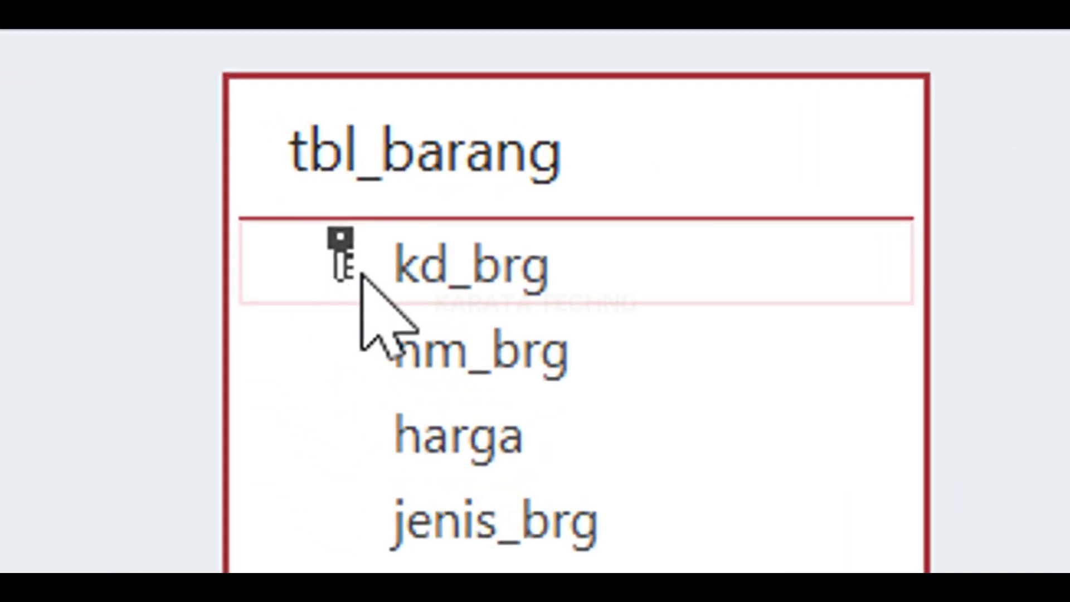
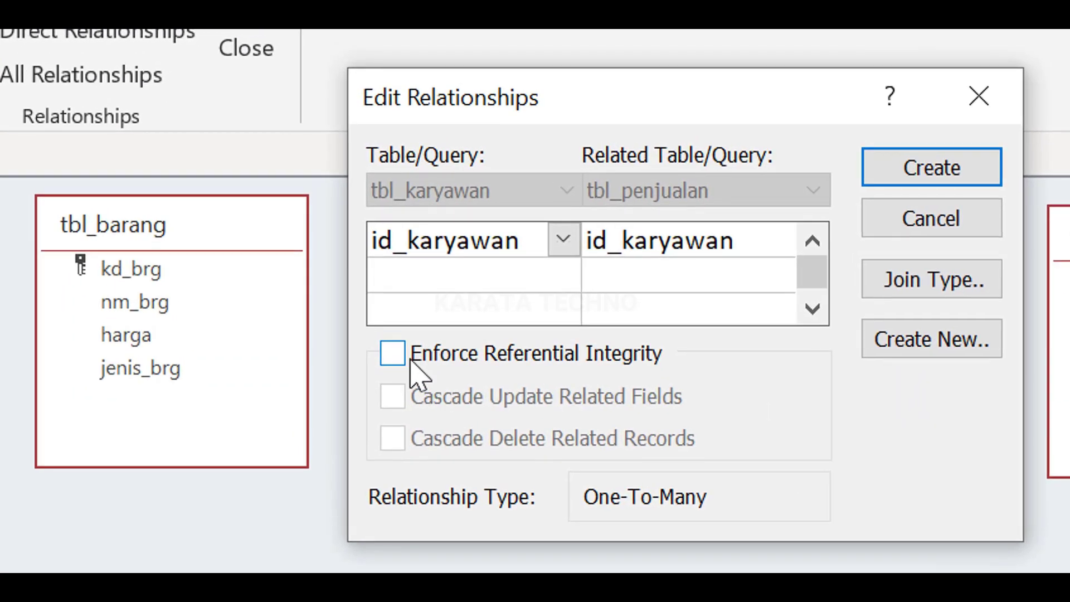
Step: Create the id_karyawan relationship between tbl_karyawan and tbl_penjualan with referential integrity, cascade update and cascade delete enabled
click(390, 361)
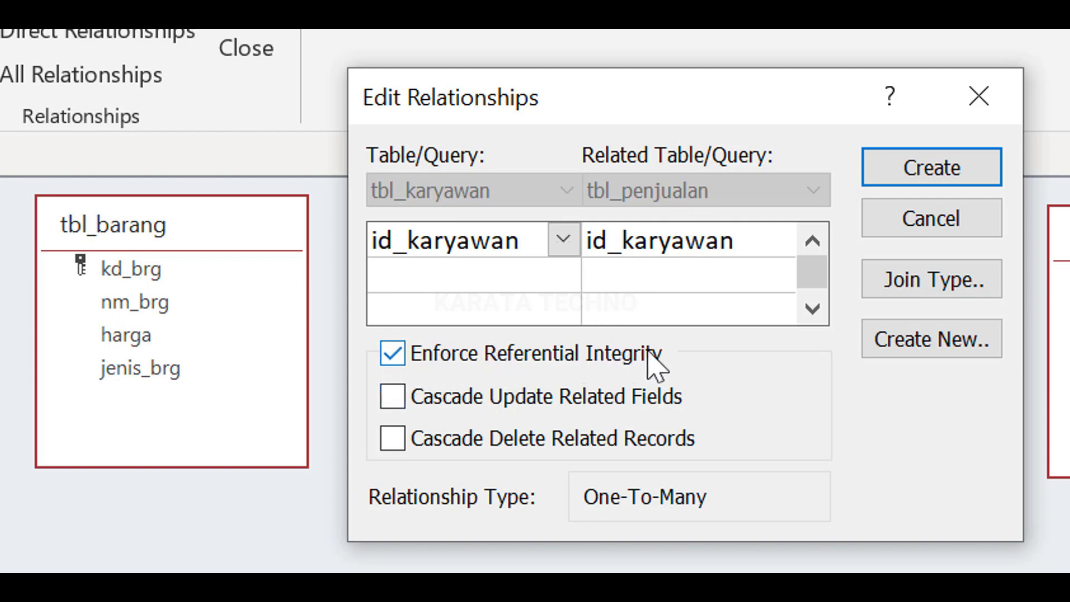
click(427, 400)
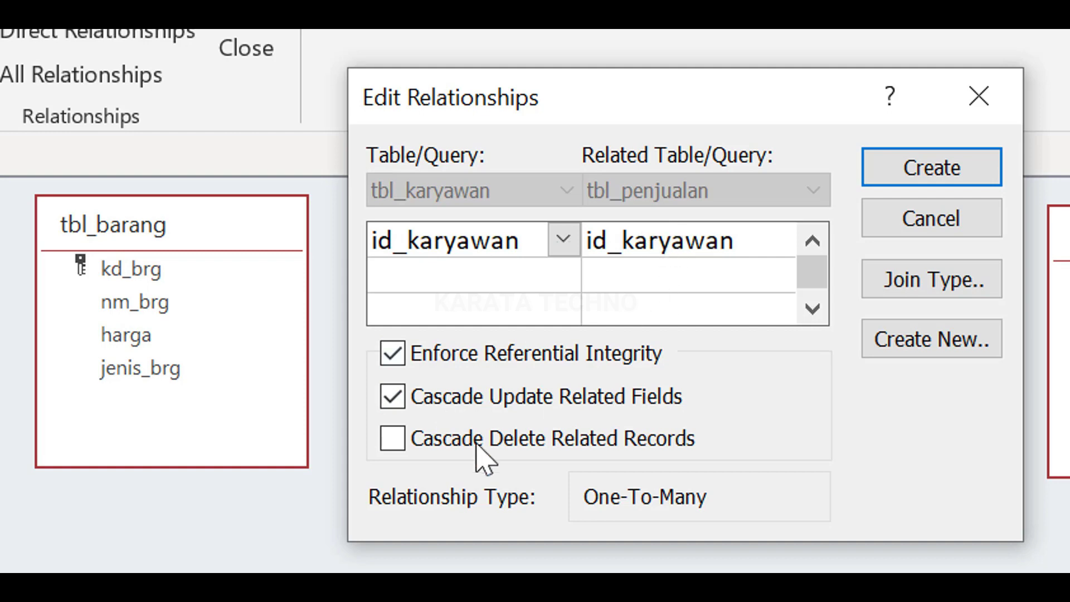
click(398, 446)
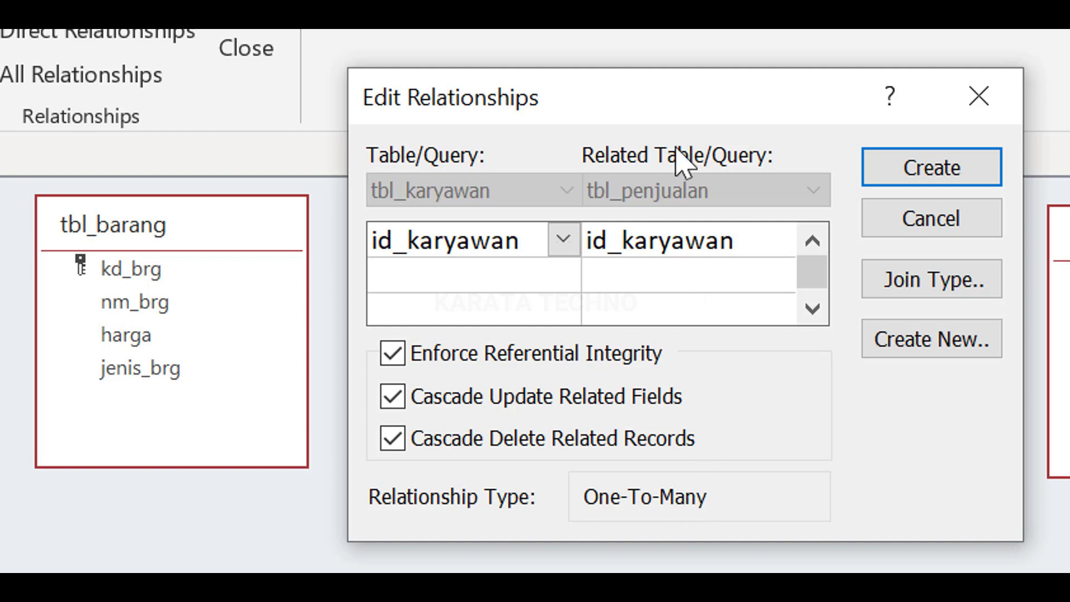
click(982, 179)
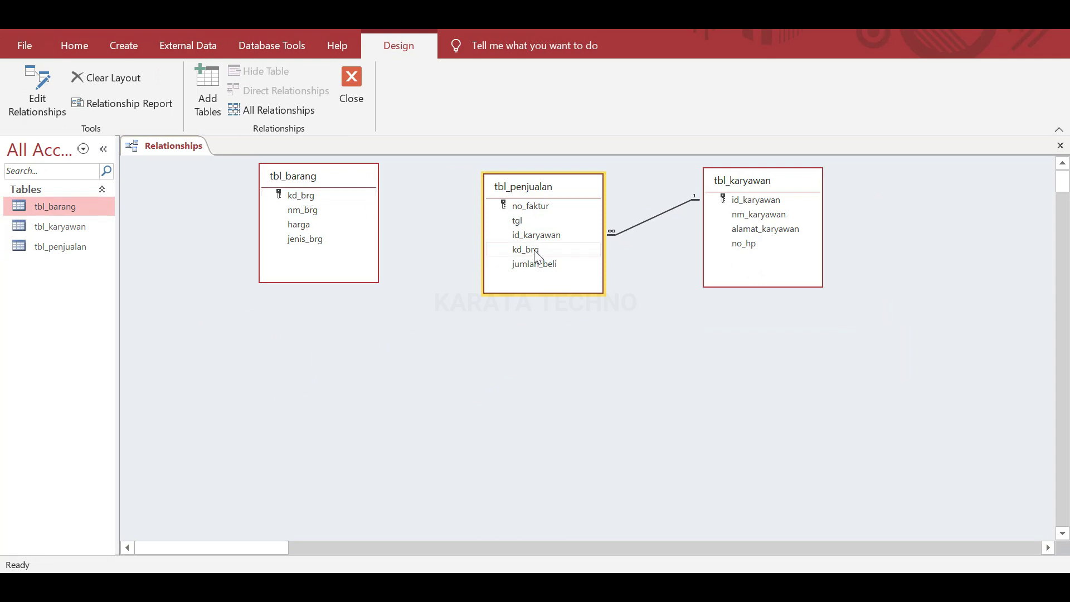
Step: Create the kd_brg relationship between tbl_penjualan and tbl_barang with referential integrity, cascade update and cascade delete enabled
drag(528, 251, 308, 205)
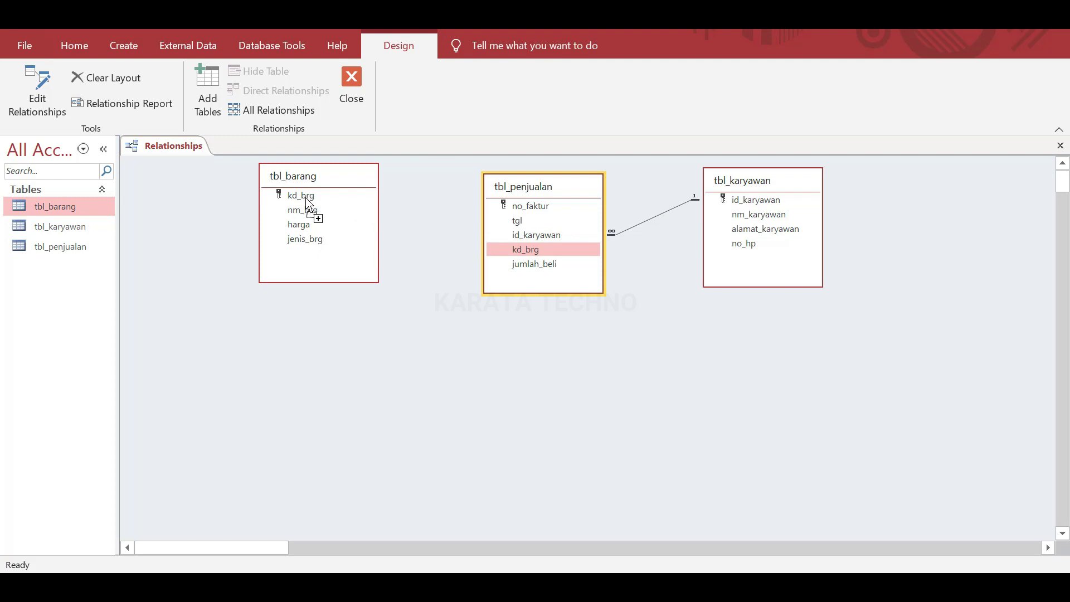
drag(305, 197, 307, 195)
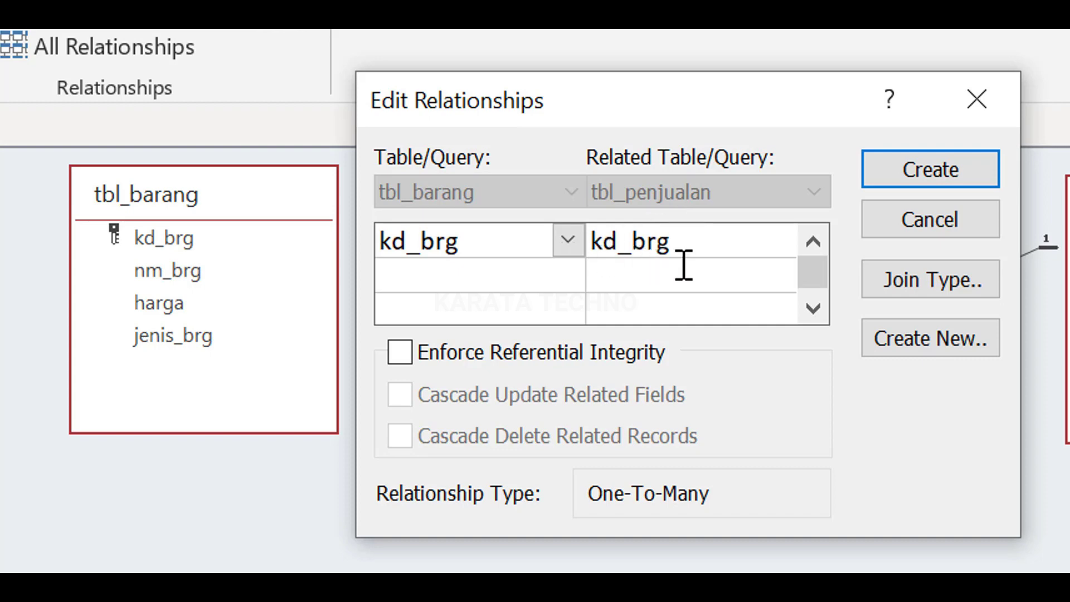
click(403, 352)
click(396, 397)
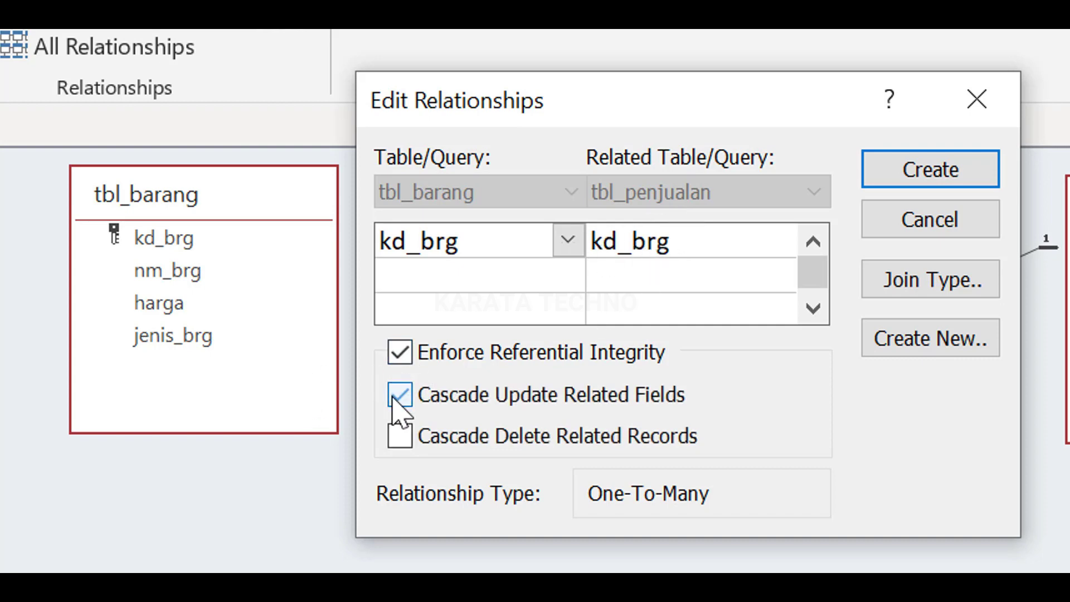
click(391, 439)
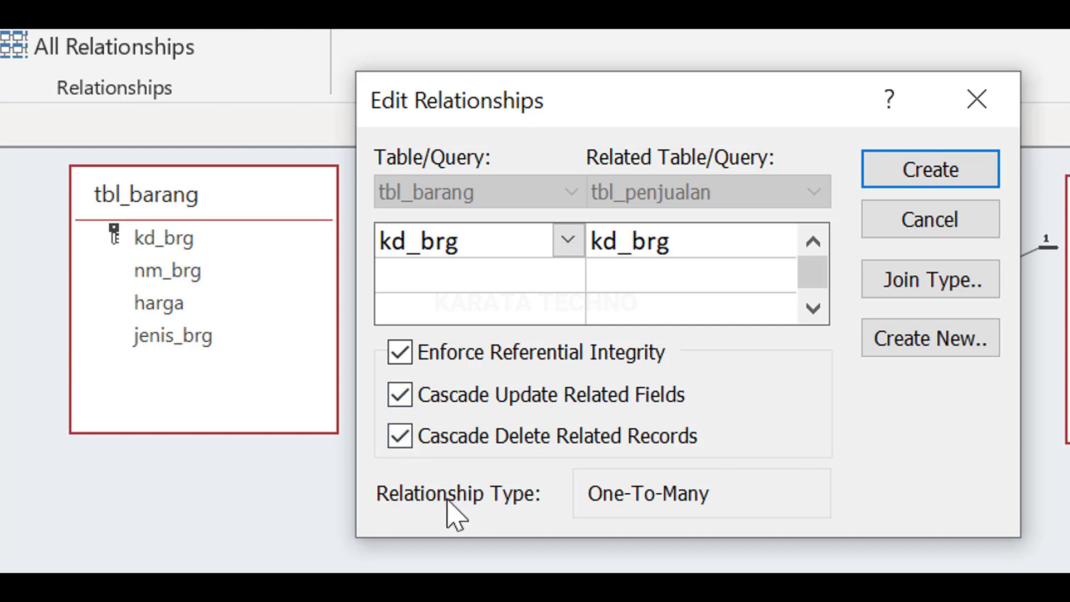
click(940, 176)
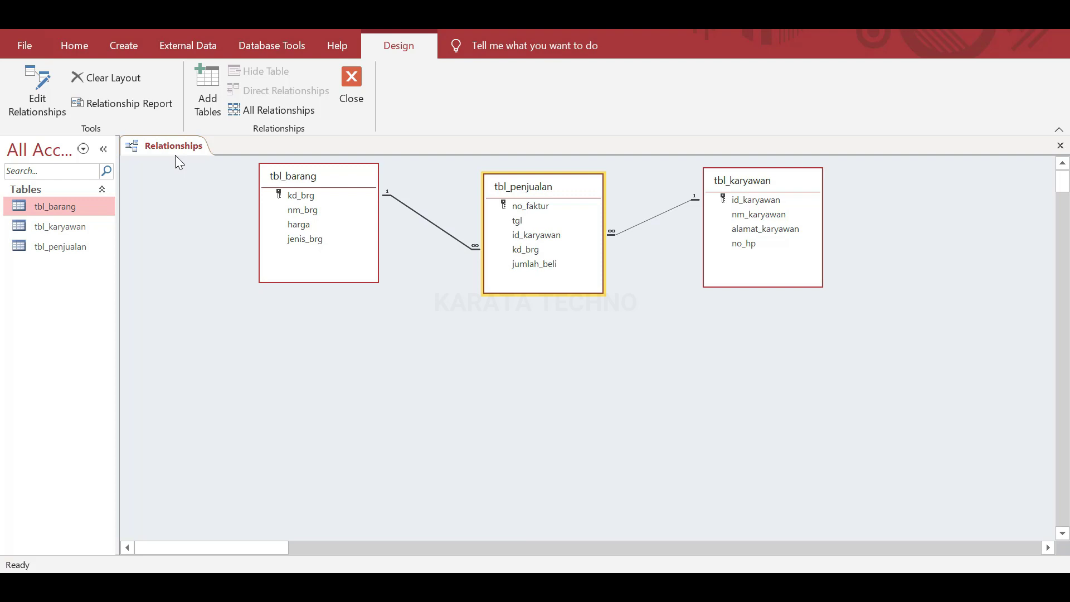
Step: Save the relationships layout and close the Relationships window
key(ctrl+s)
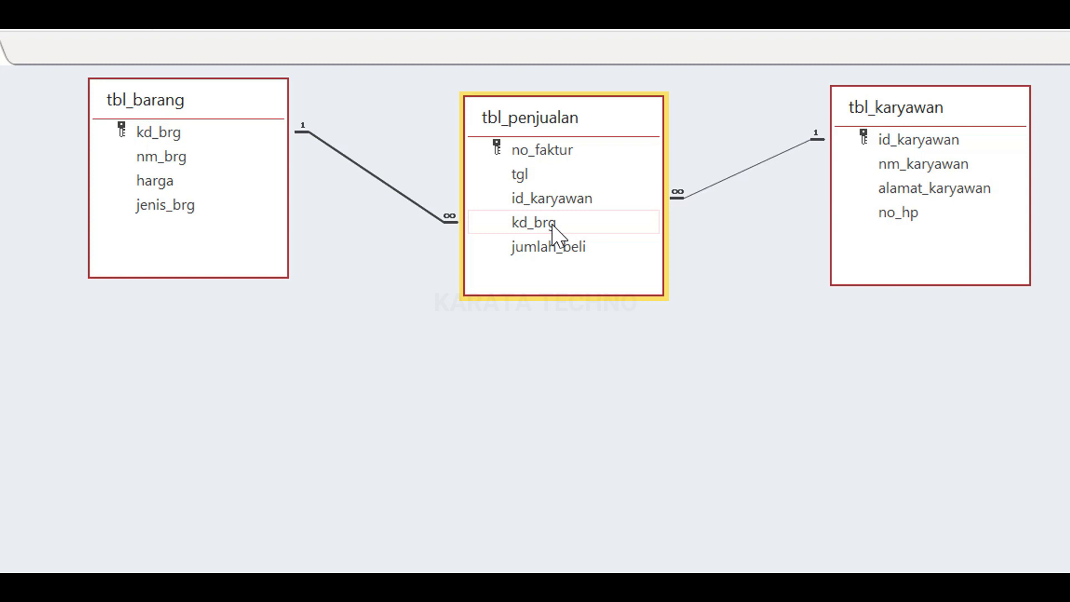
drag(175, 134, 544, 231)
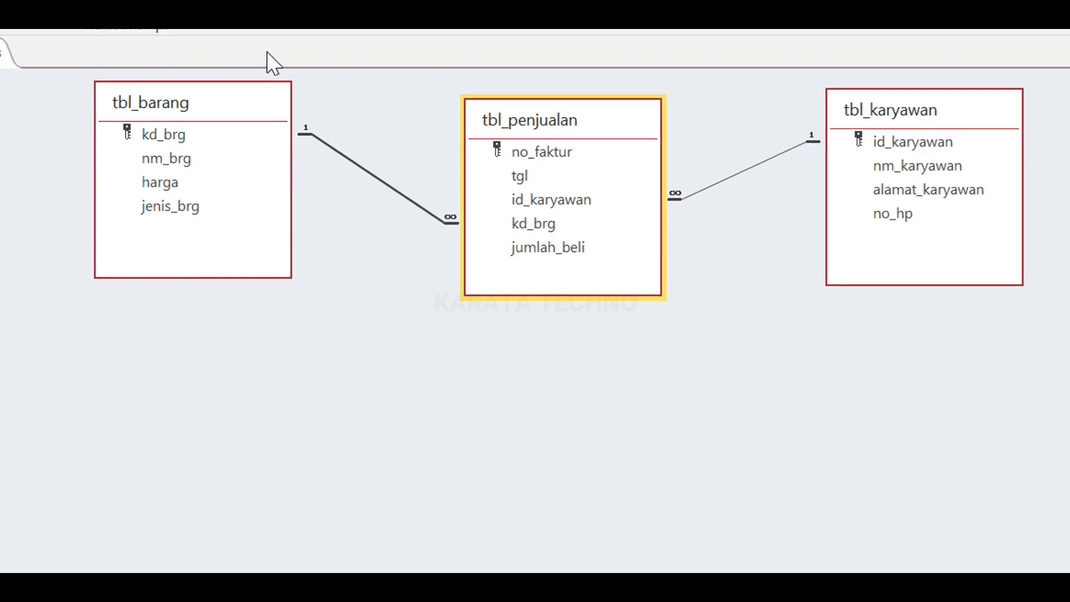
click(357, 83)
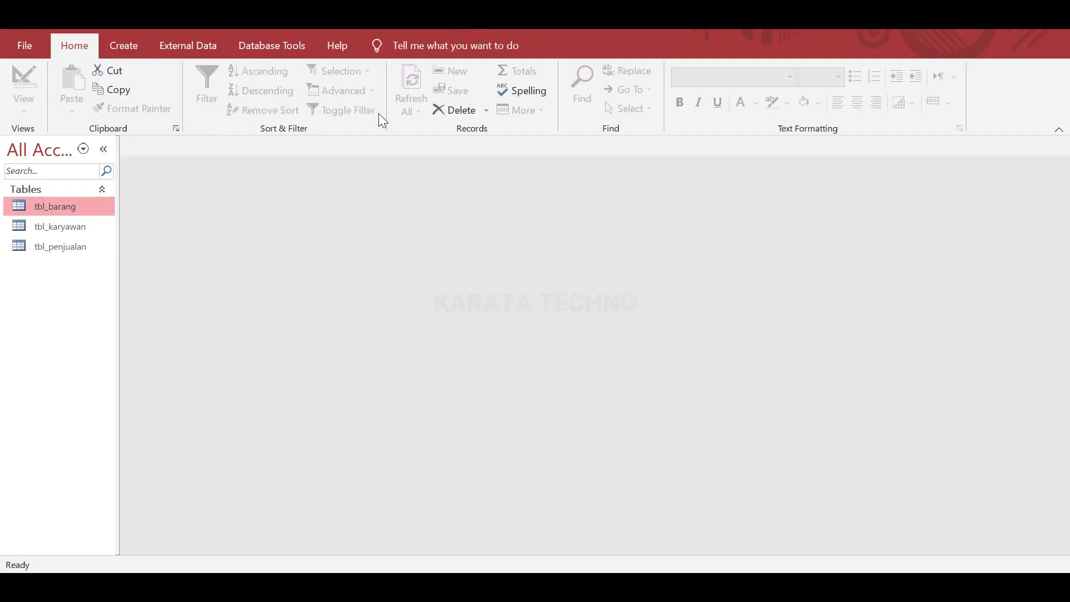
Step: Open tbl_barang and examine the related sales records beneath items BM01 and SB01
double_click(56, 208)
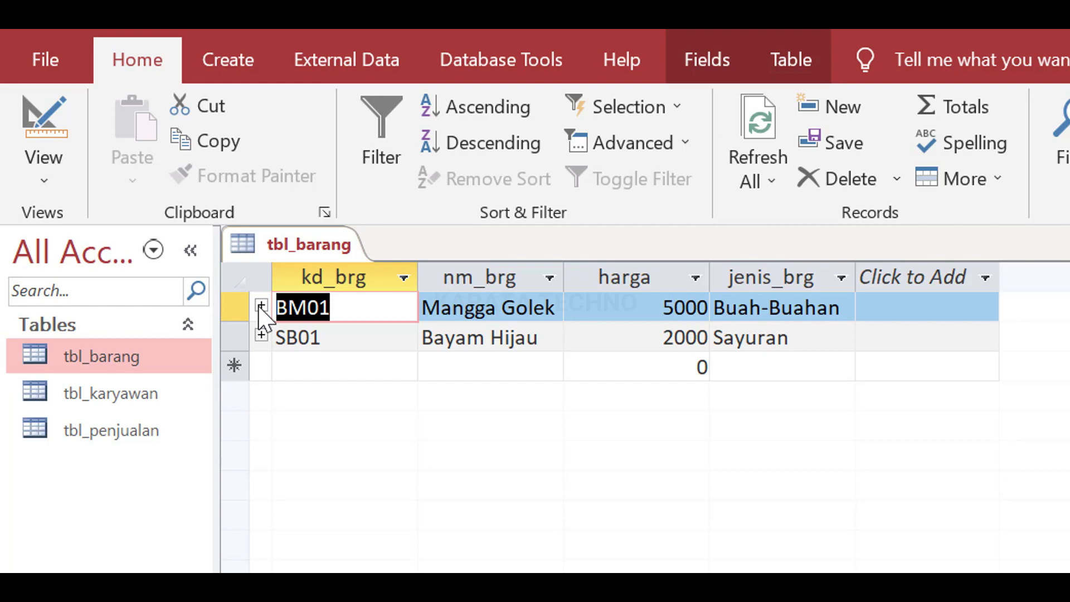
click(261, 306)
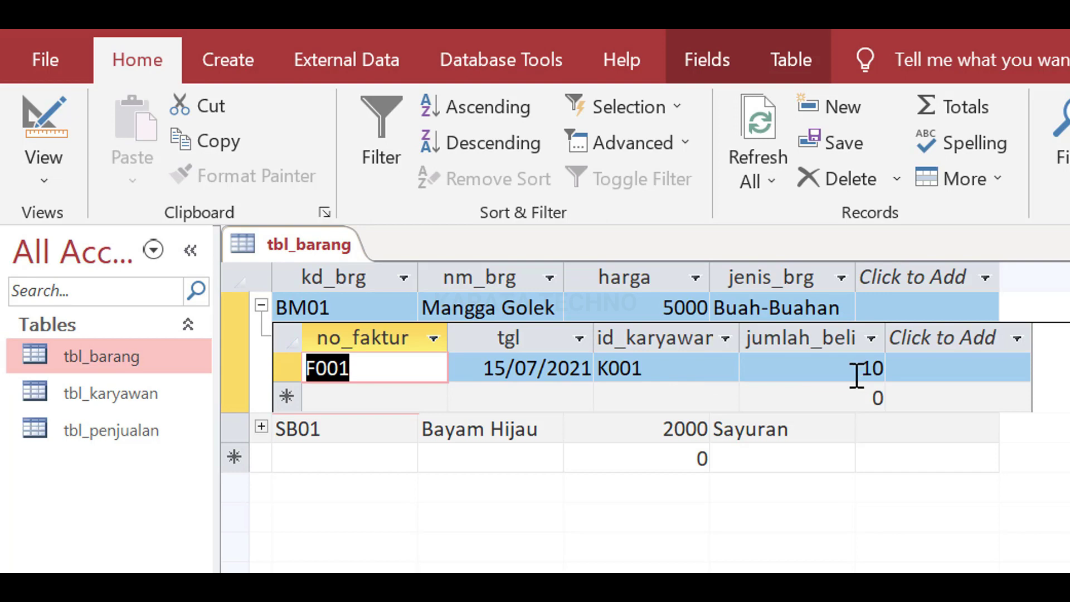
key(ctrl+shift+Up)
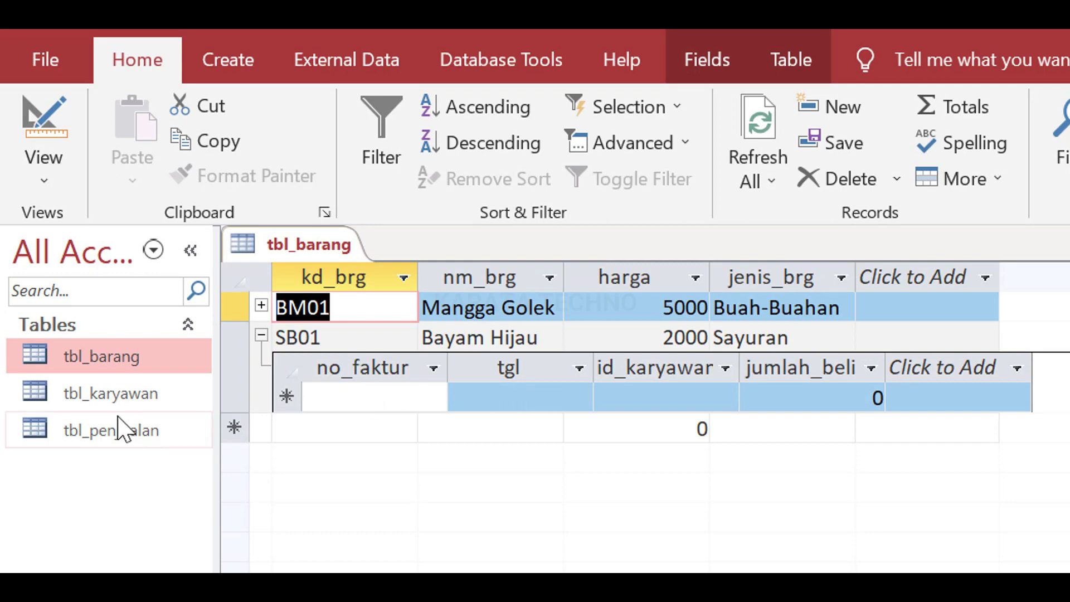
Step: Open tbl_karyawan, examine the invoice number, date and item code of the sale related to employee K001, and close the table
double_click(42, 392)
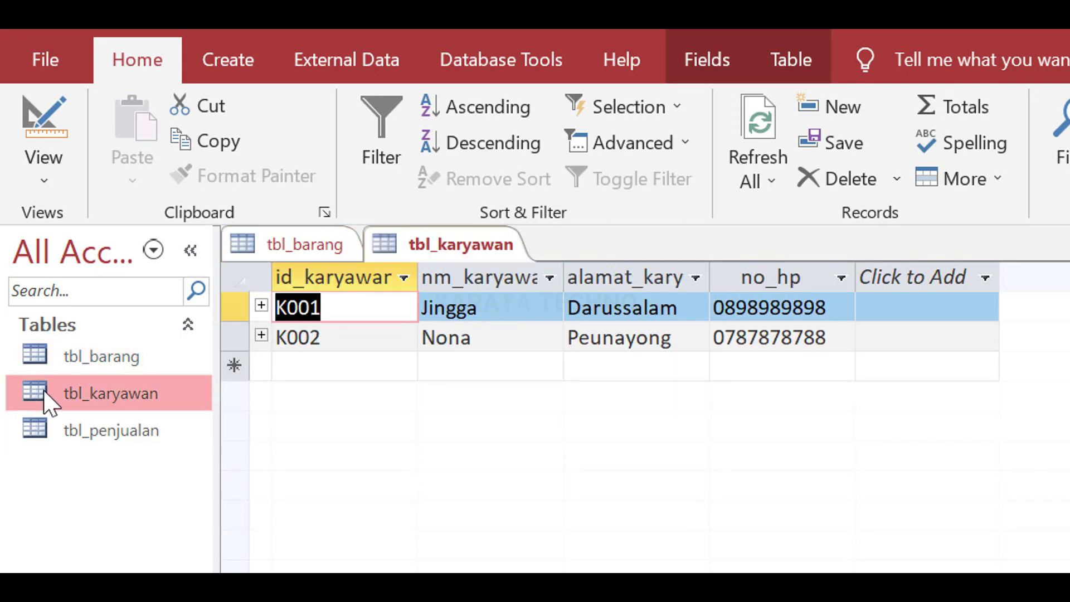
click(261, 305)
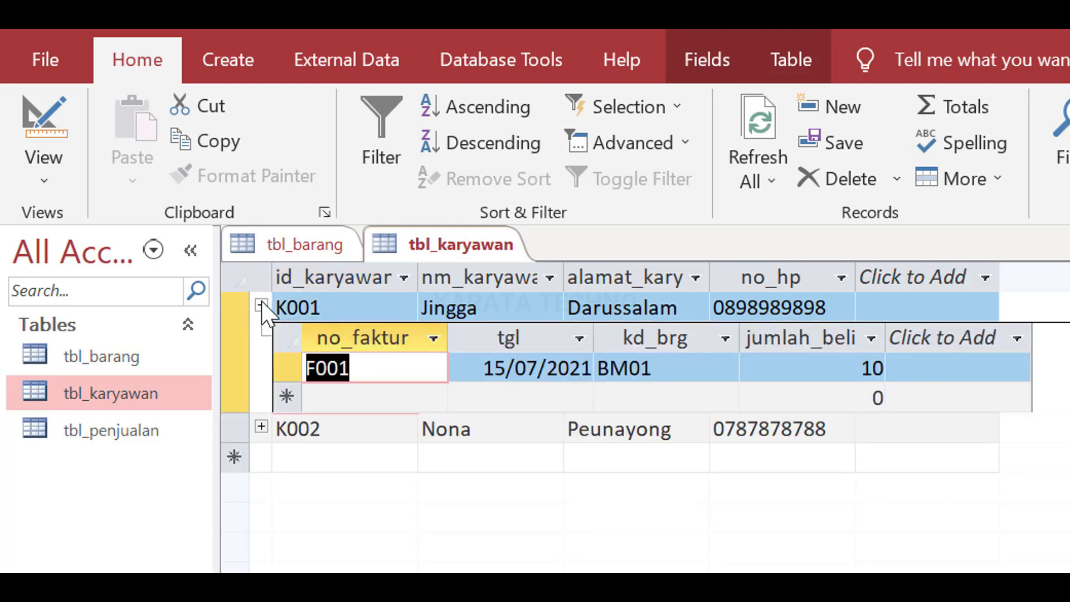
click(370, 372)
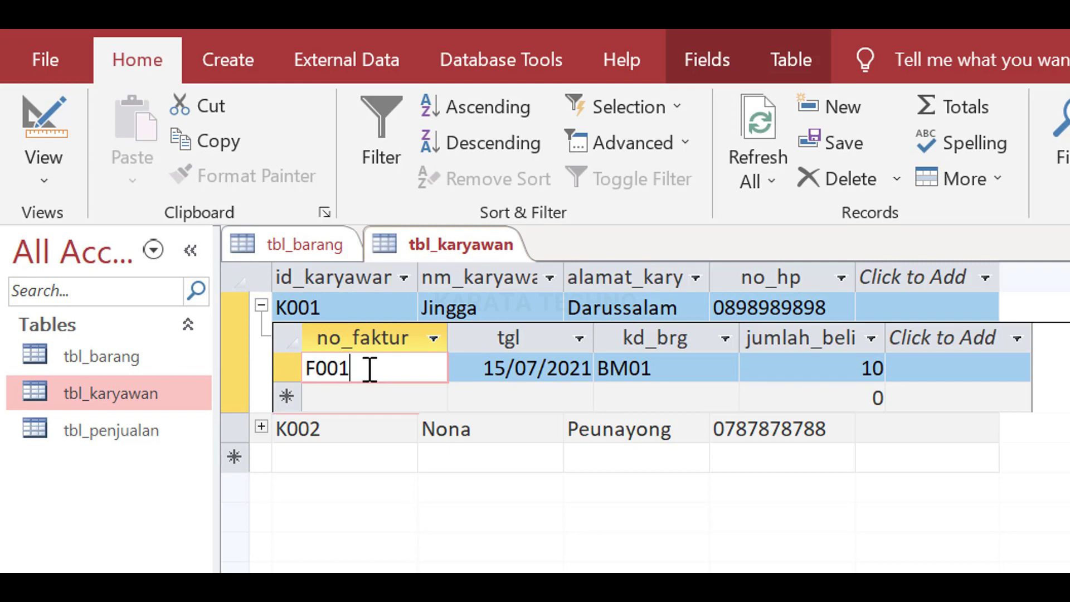
click(522, 374)
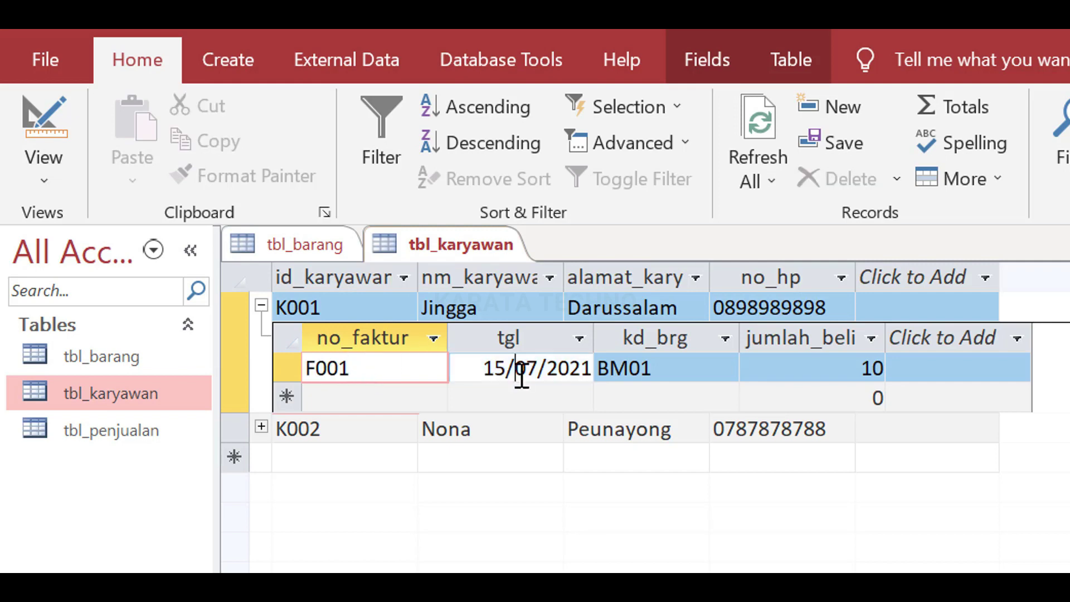
click(687, 371)
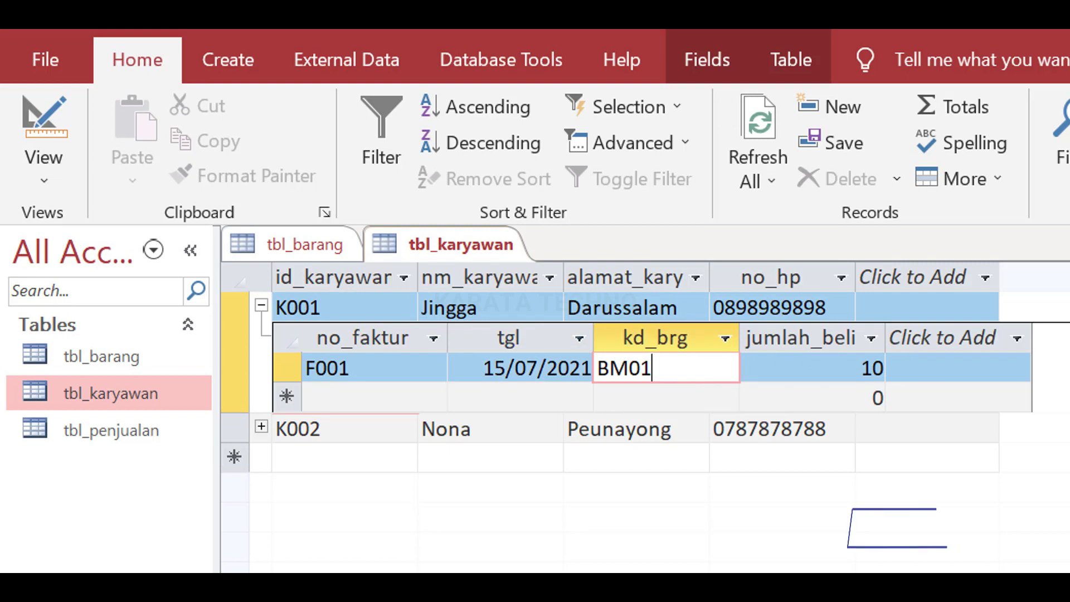
key(ctrl+w)
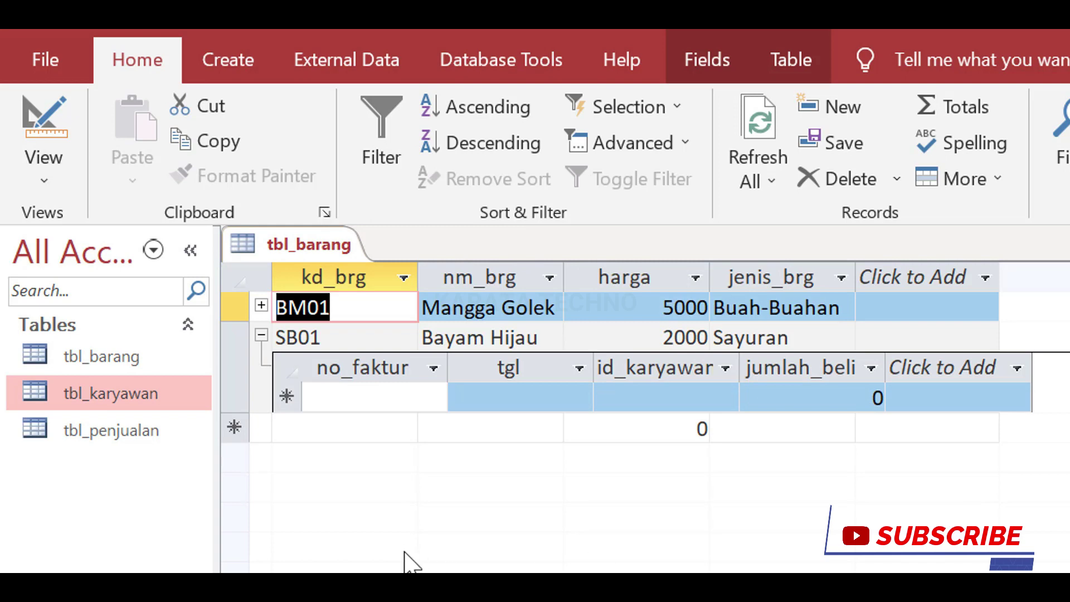